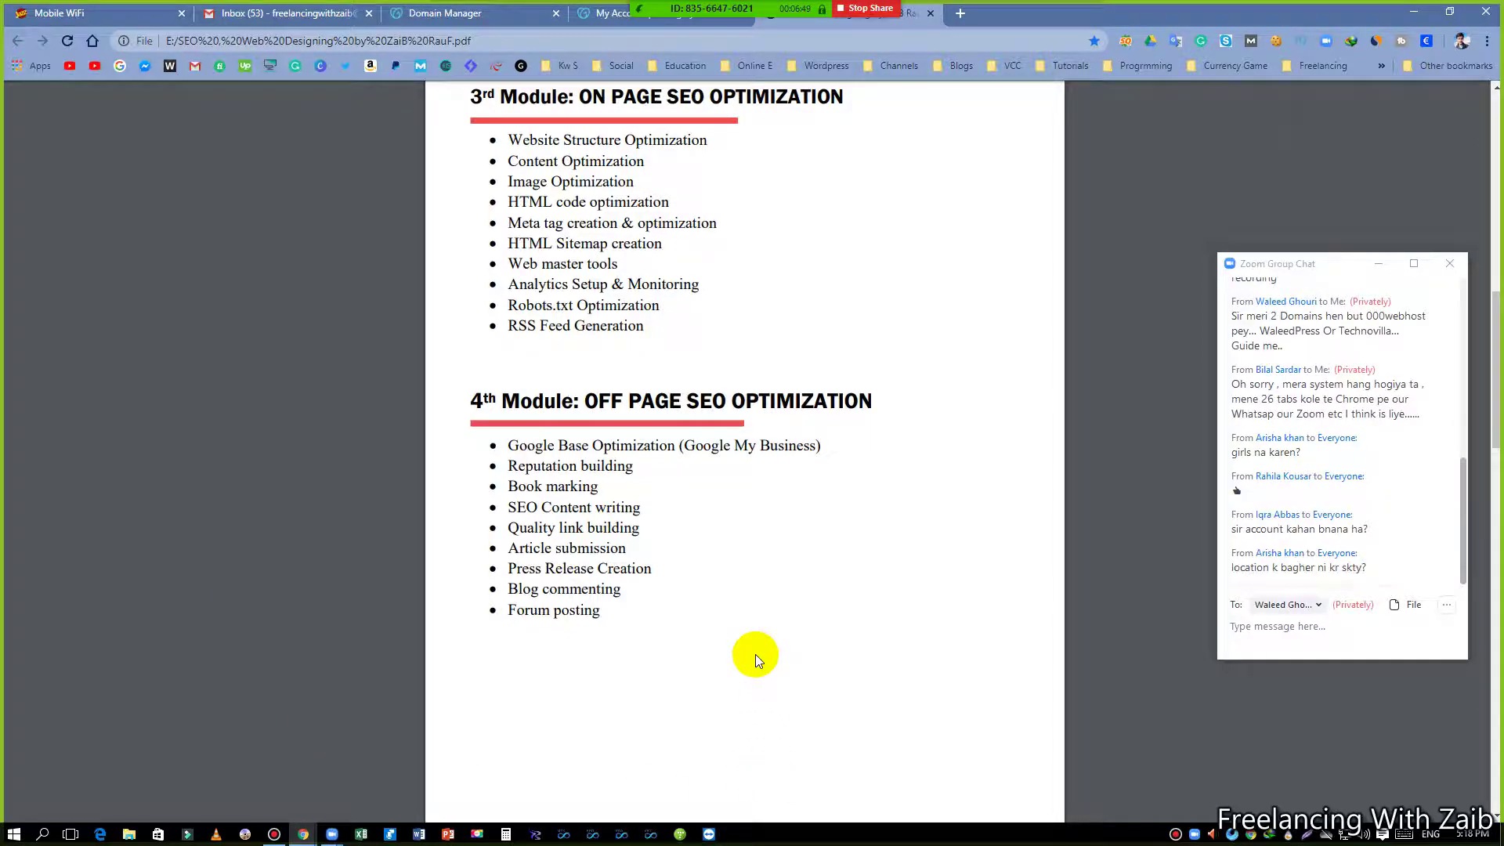
- Search Google for "computer services jahanian" in a new browser tab
key("ctrl+t")
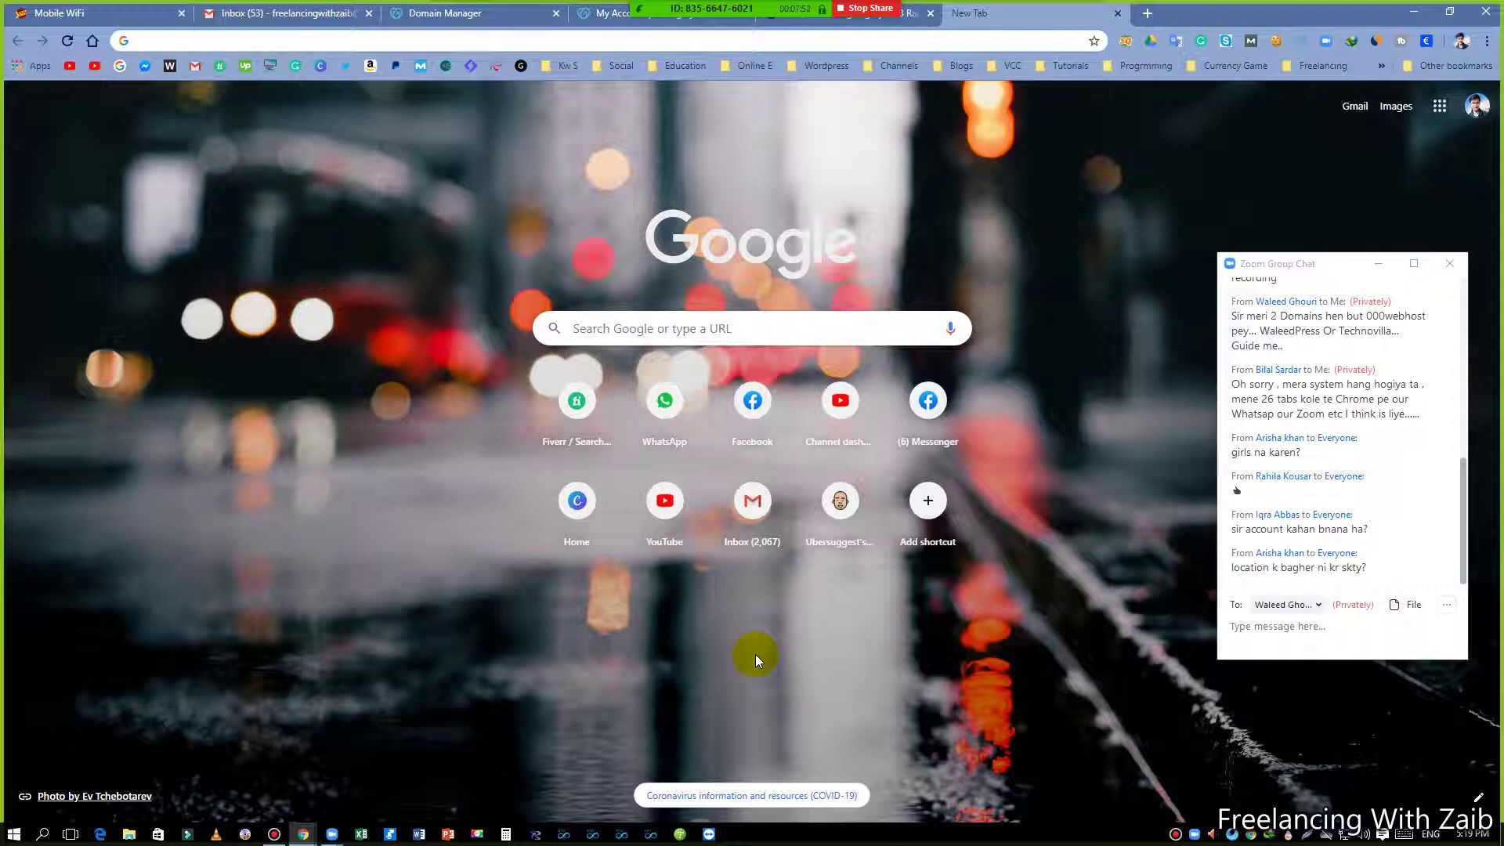
type("computer services jahanian")
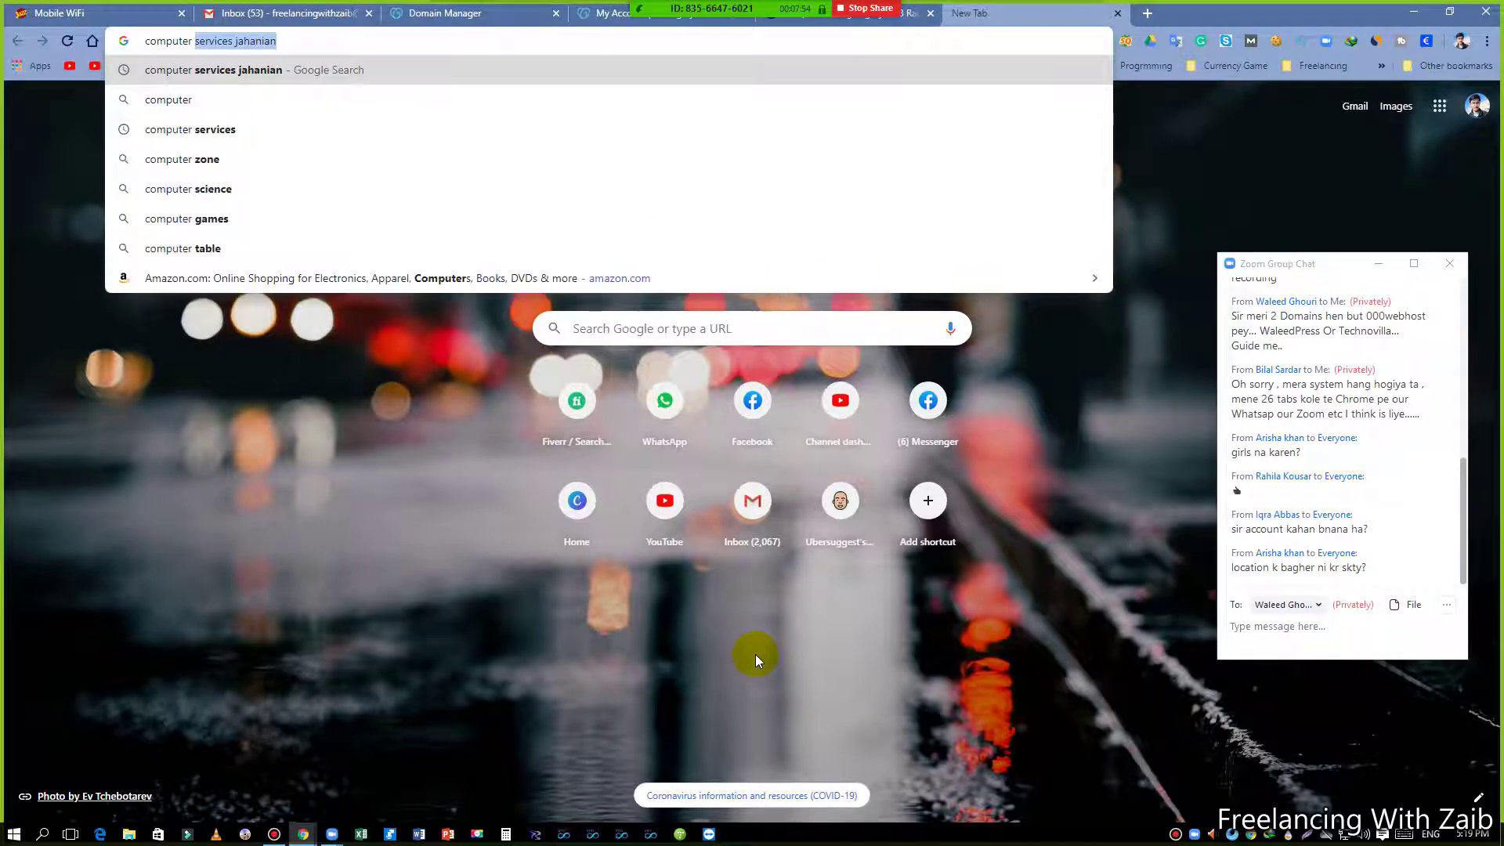
key("Return")
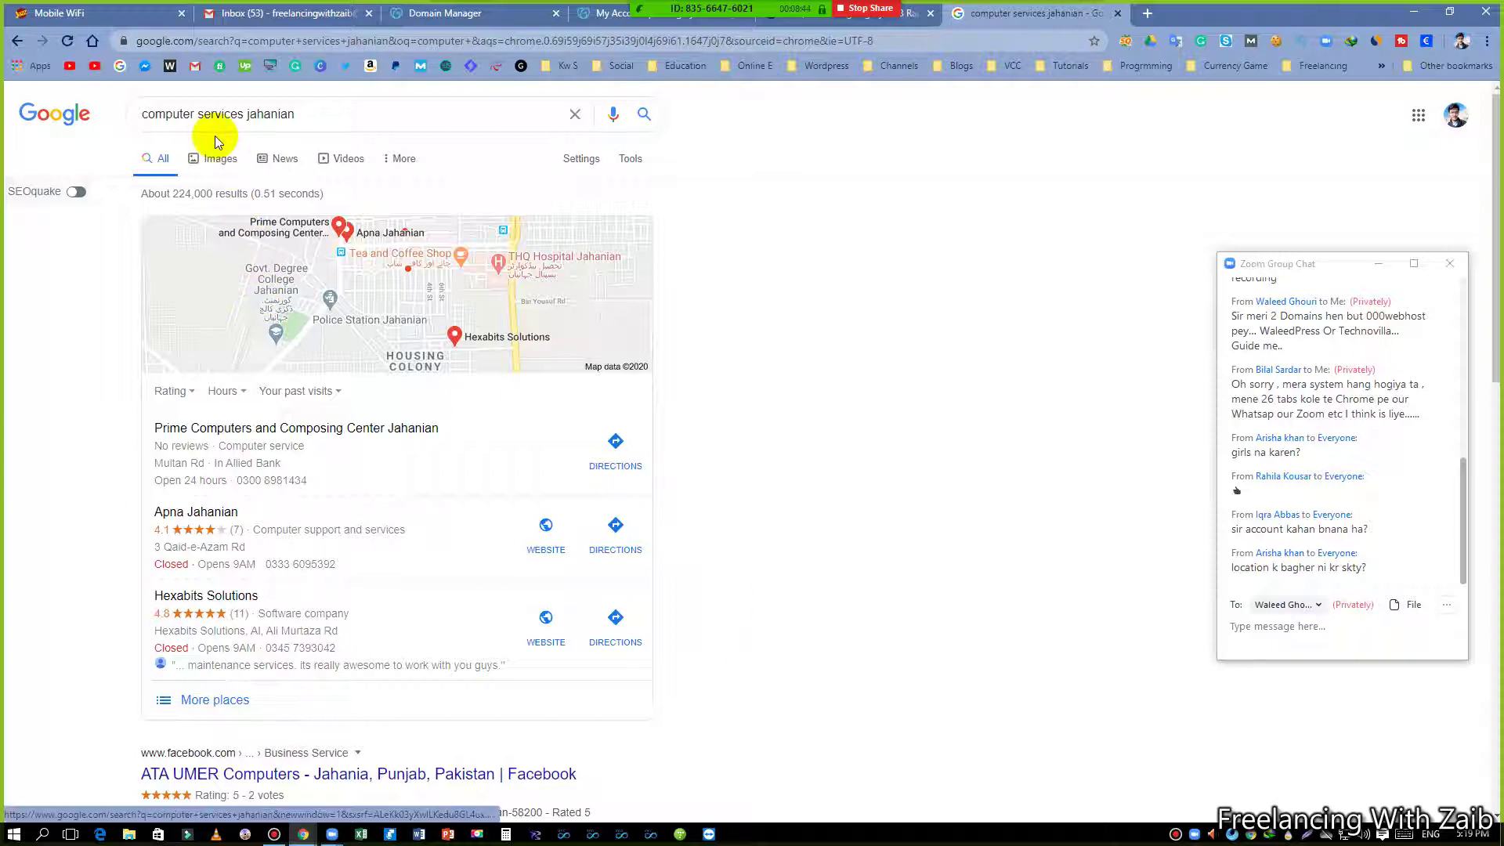
- Outline the search query with a rectangle using the screen annotation tool, and exit annotation mode
key("ctrl+shift+2")
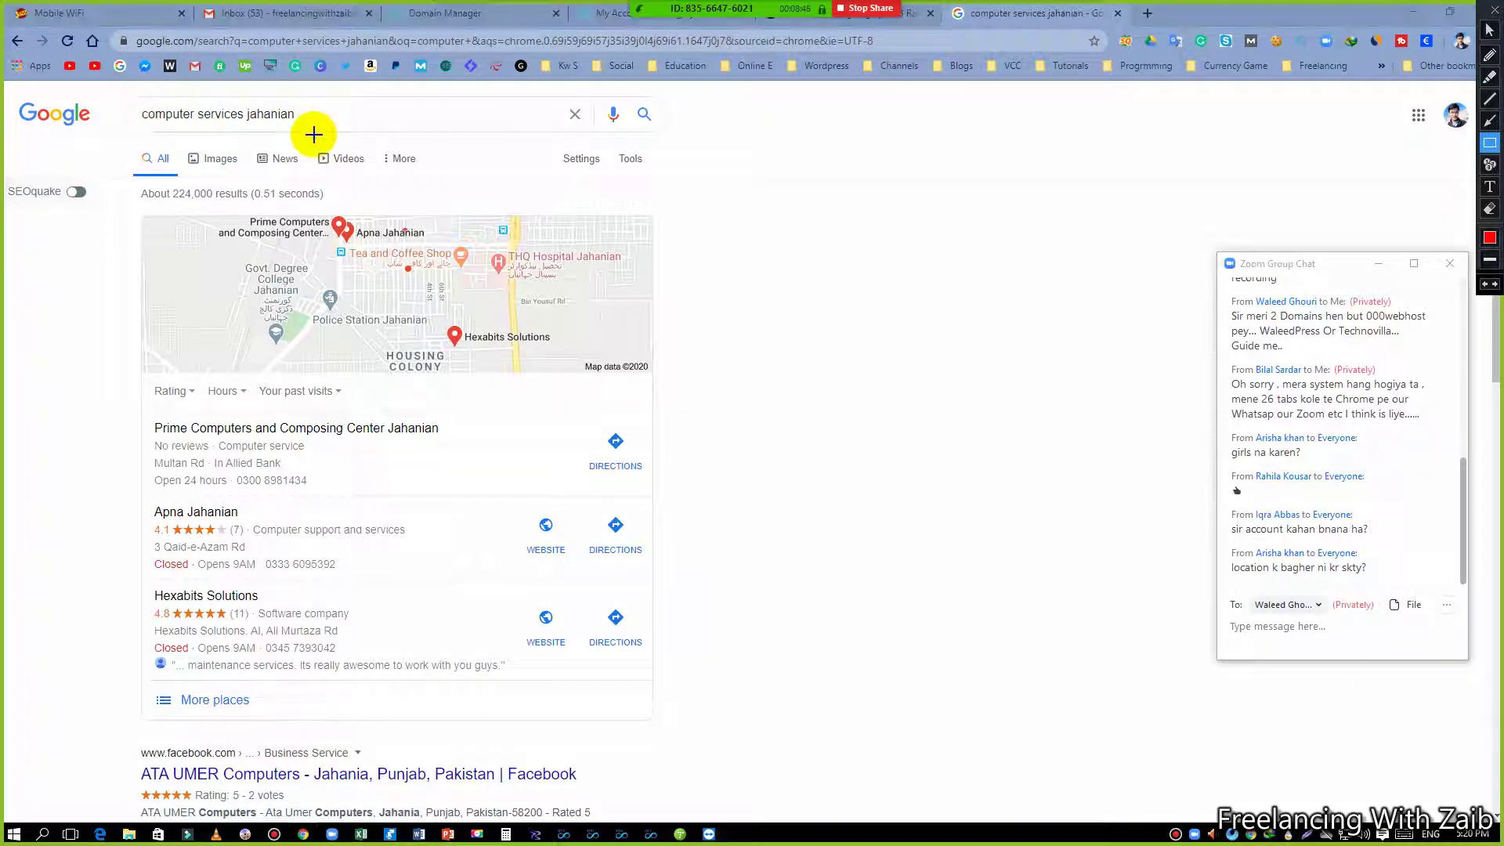
left_click_drag(123, 93, 329, 141)
key("ctrl+shift+2")
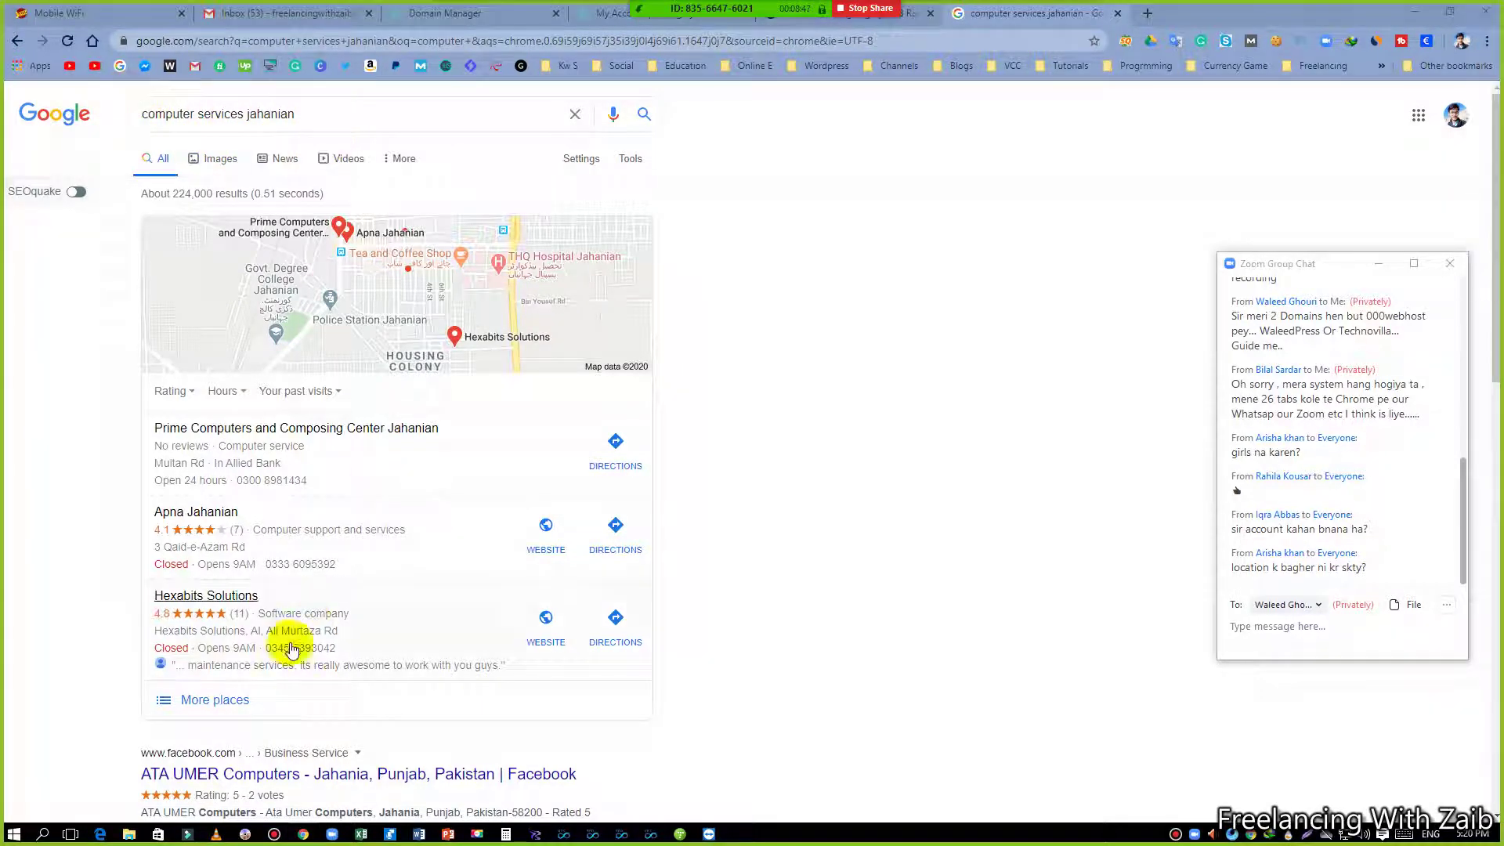
- Expand the local results to the full list of places and open the Jazib Mobiles, Computers & Composing Center listing
left_click(217, 699)
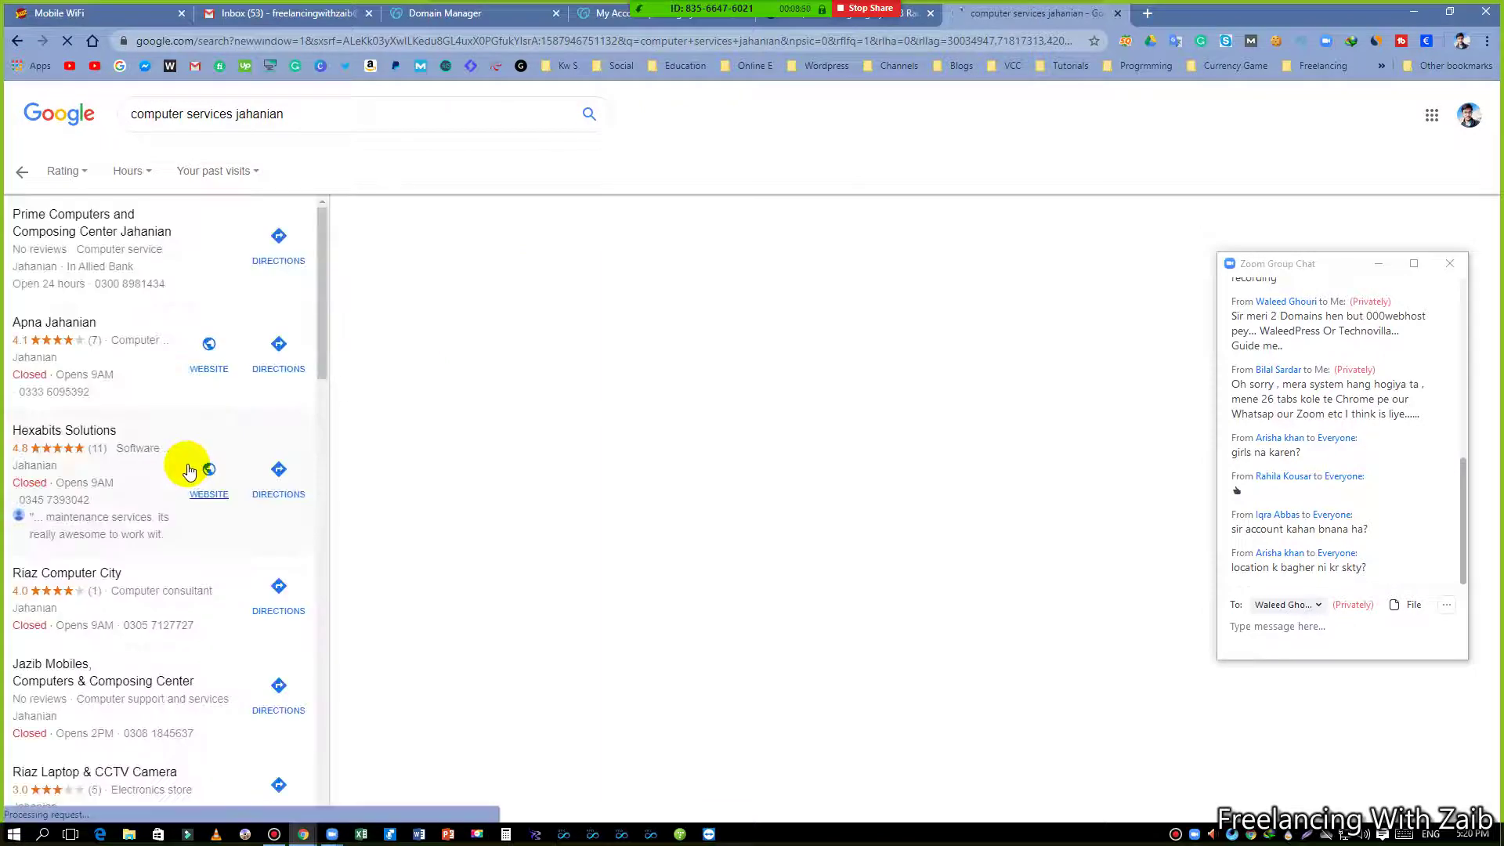
scroll(169, 580, "down", 2)
scroll(170, 579, "down", 1)
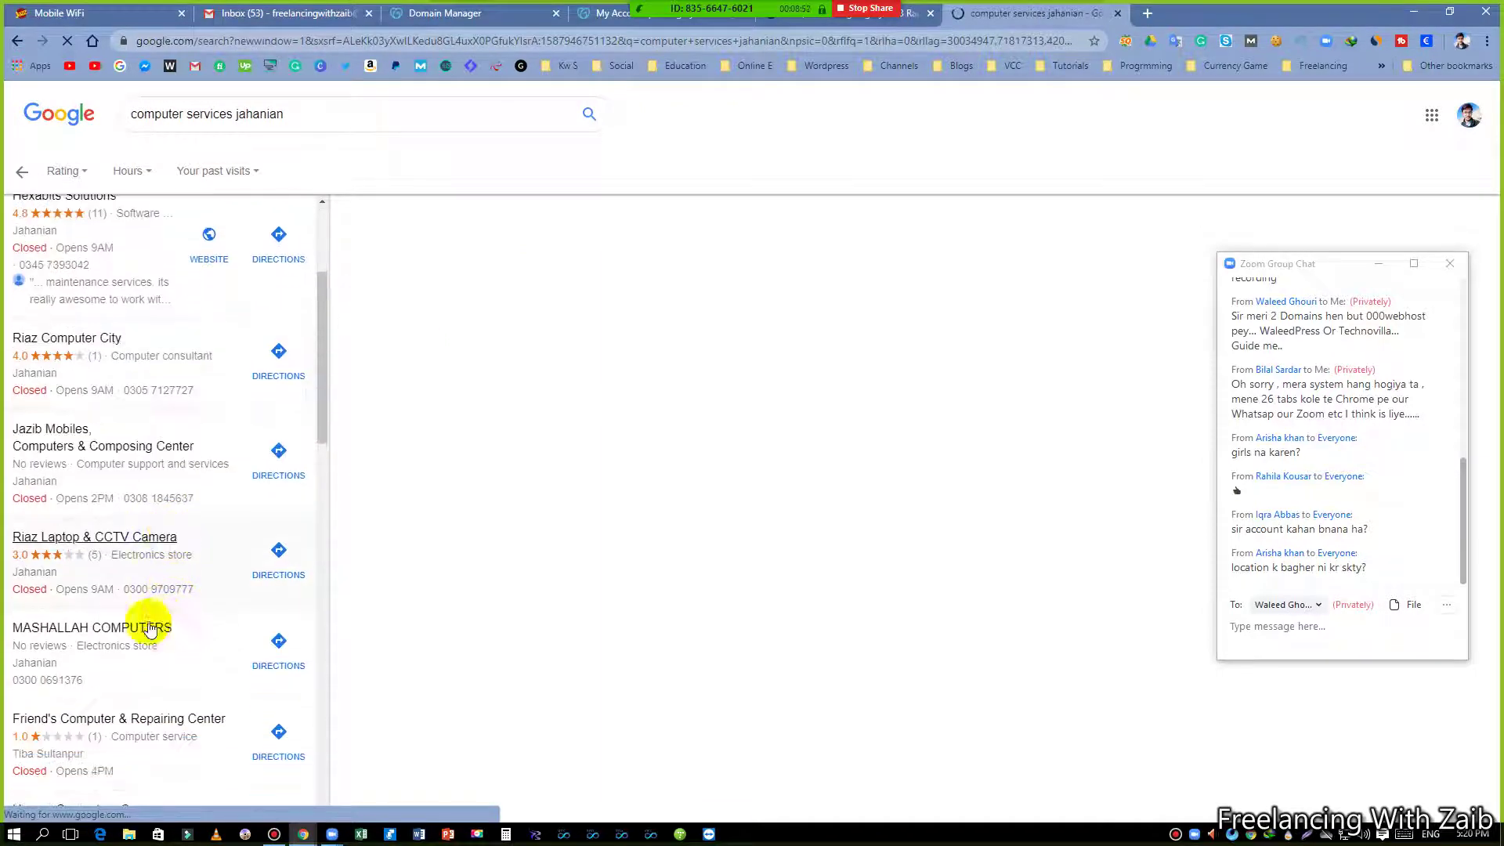
left_click(46, 454)
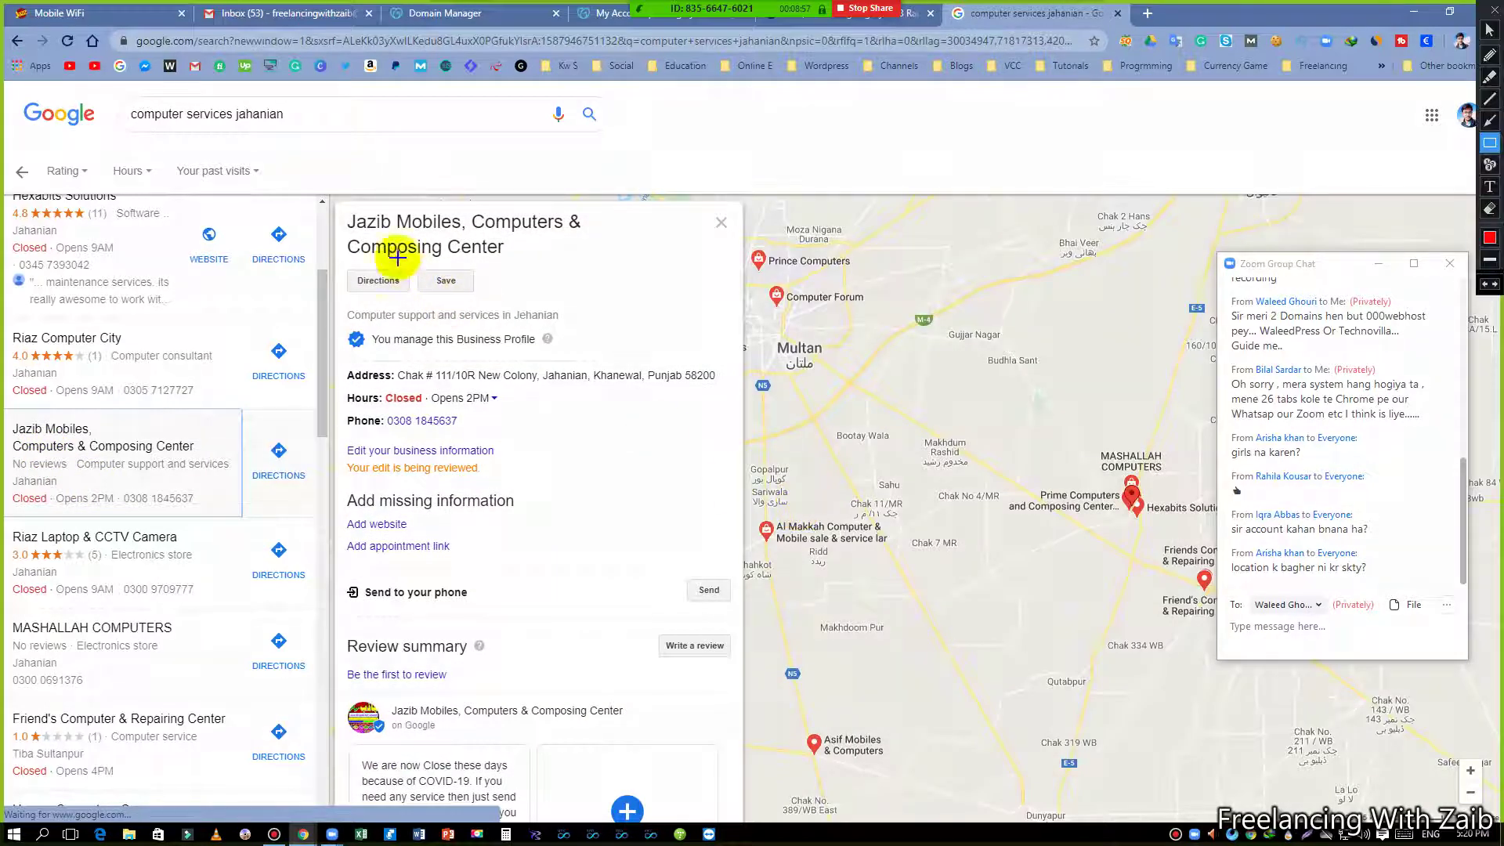
- Outline the listing's business name, profile management note, address, missing-information links and phone number with red rectangles, and clear the annotations
left_click_drag(419, 242, 540, 263)
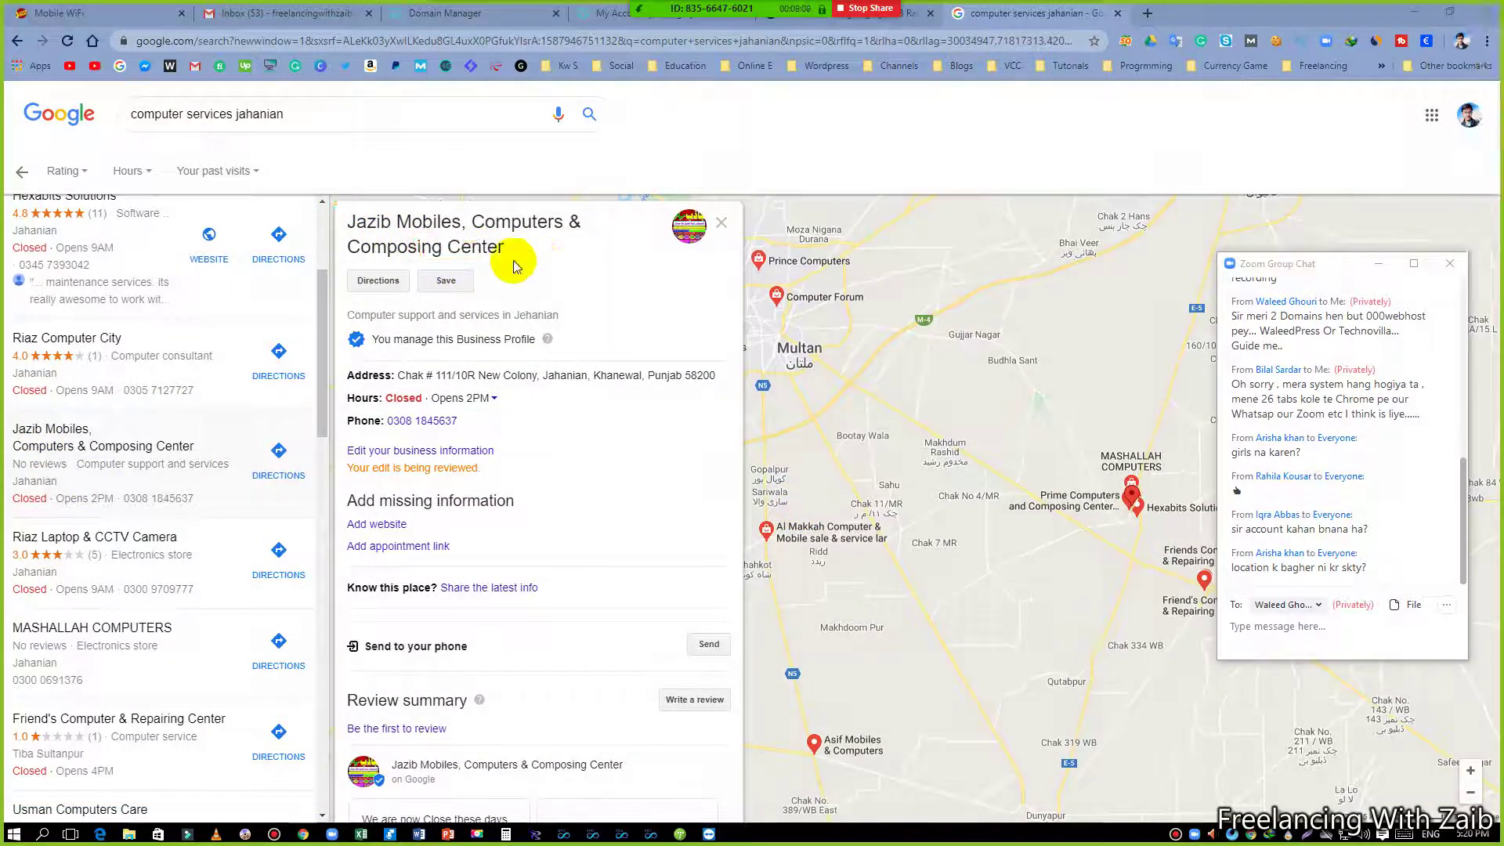
mouse_move(330, 202)
left_mouse_down()
mouse_move(470, 249)
mouse_move(605, 264)
left_mouse_up()
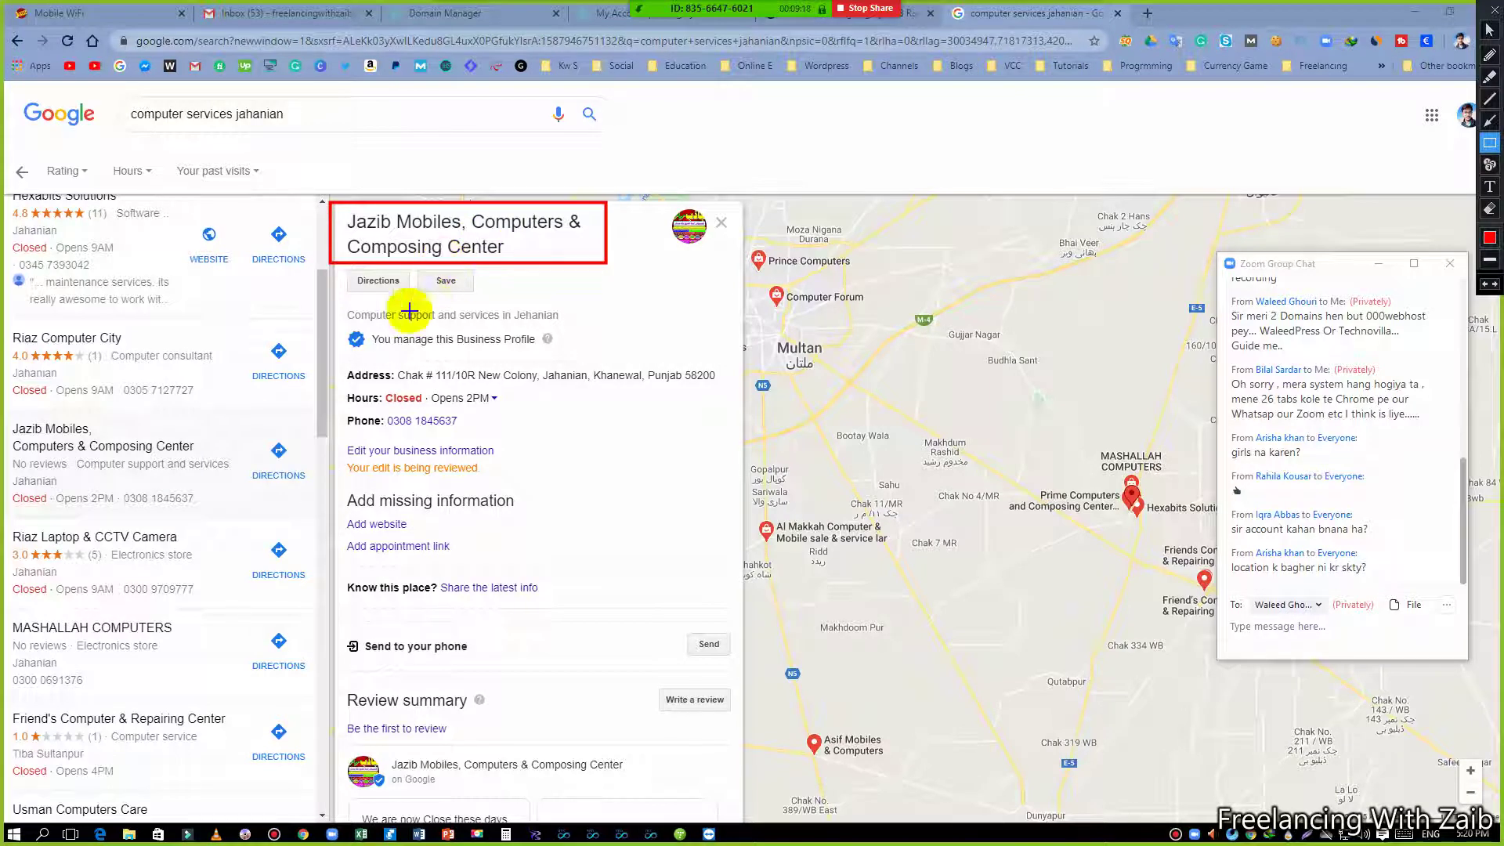
left_click_drag(343, 361, 720, 386)
left_click_drag(345, 322, 571, 352)
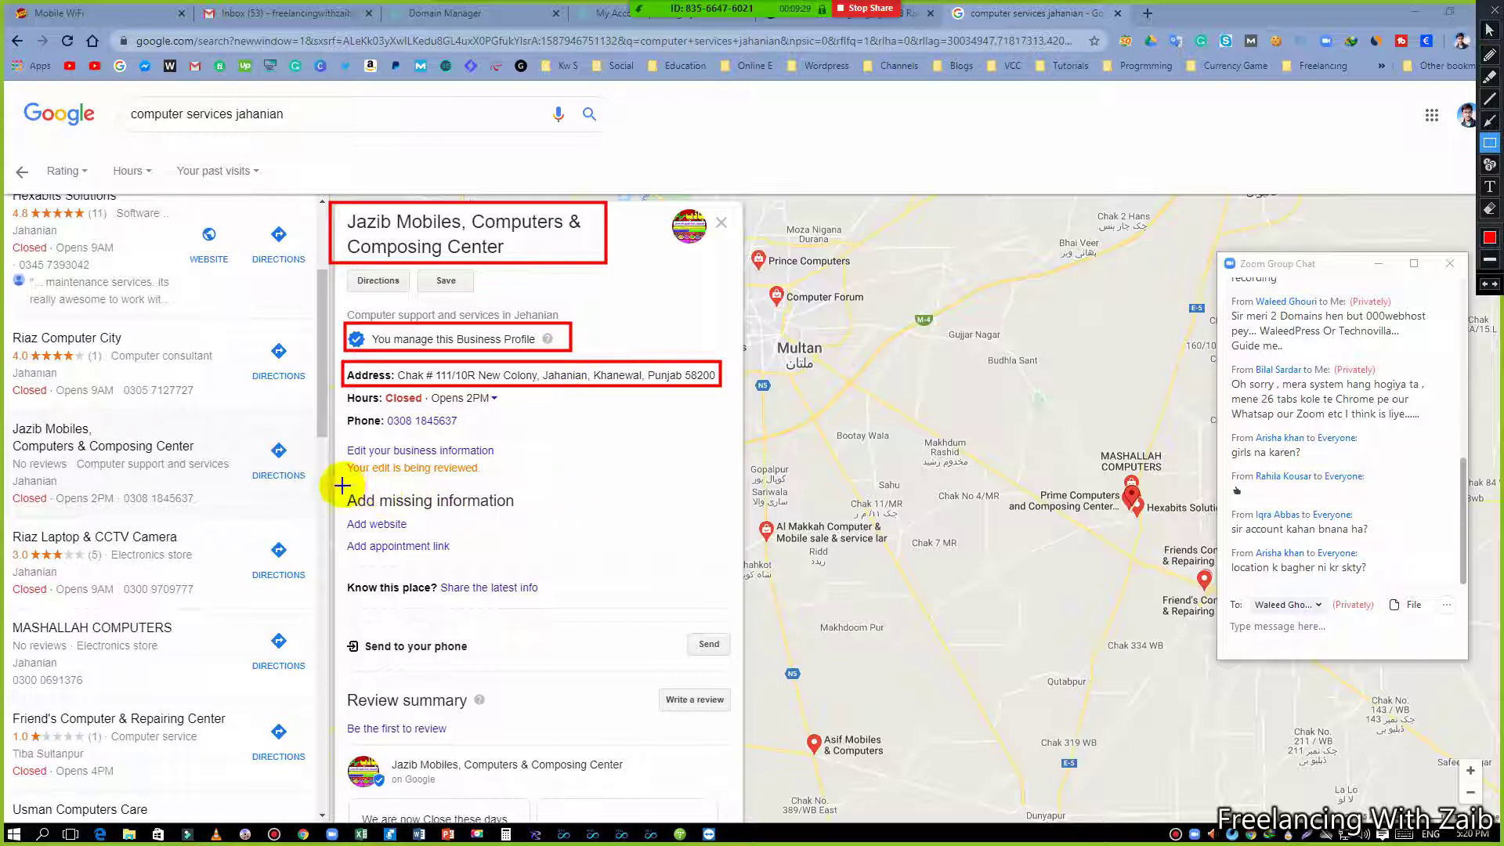
left_click_drag(342, 487, 533, 511)
left_click_drag(337, 511, 429, 533)
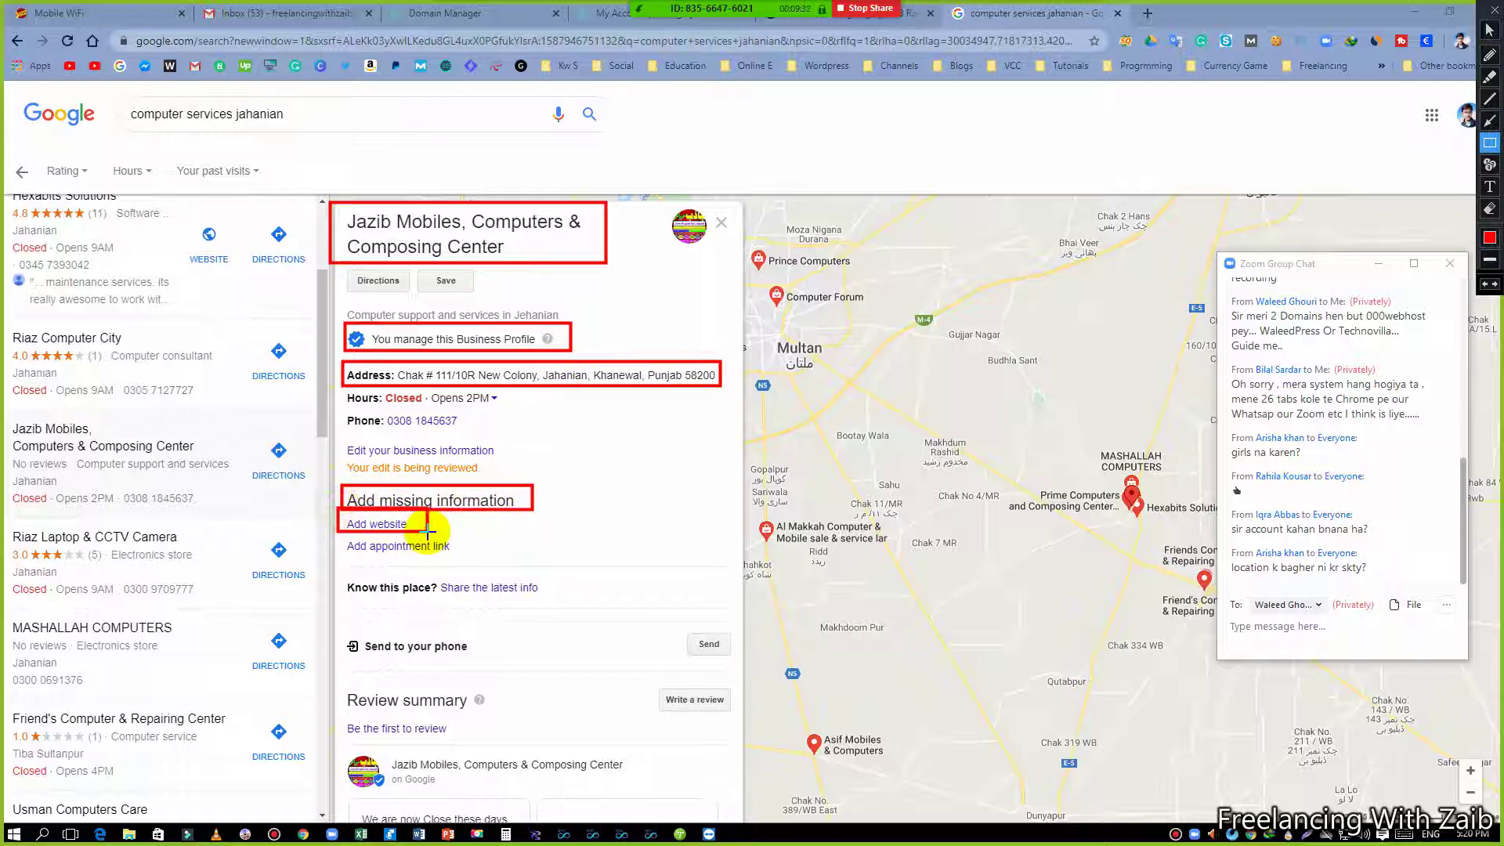
left_click_drag(333, 535, 461, 556)
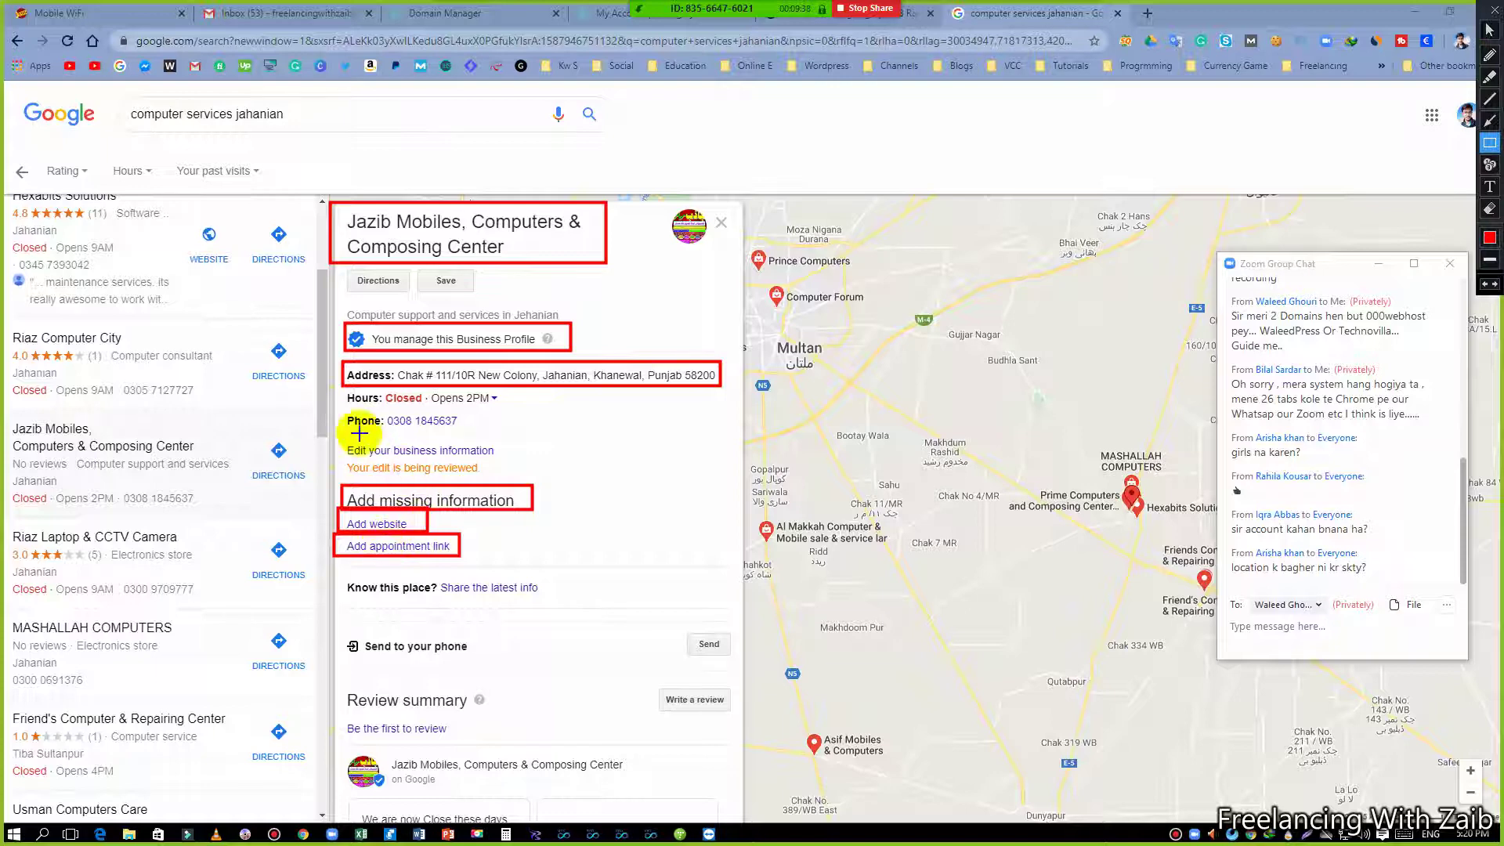
left_click_drag(336, 404, 494, 438)
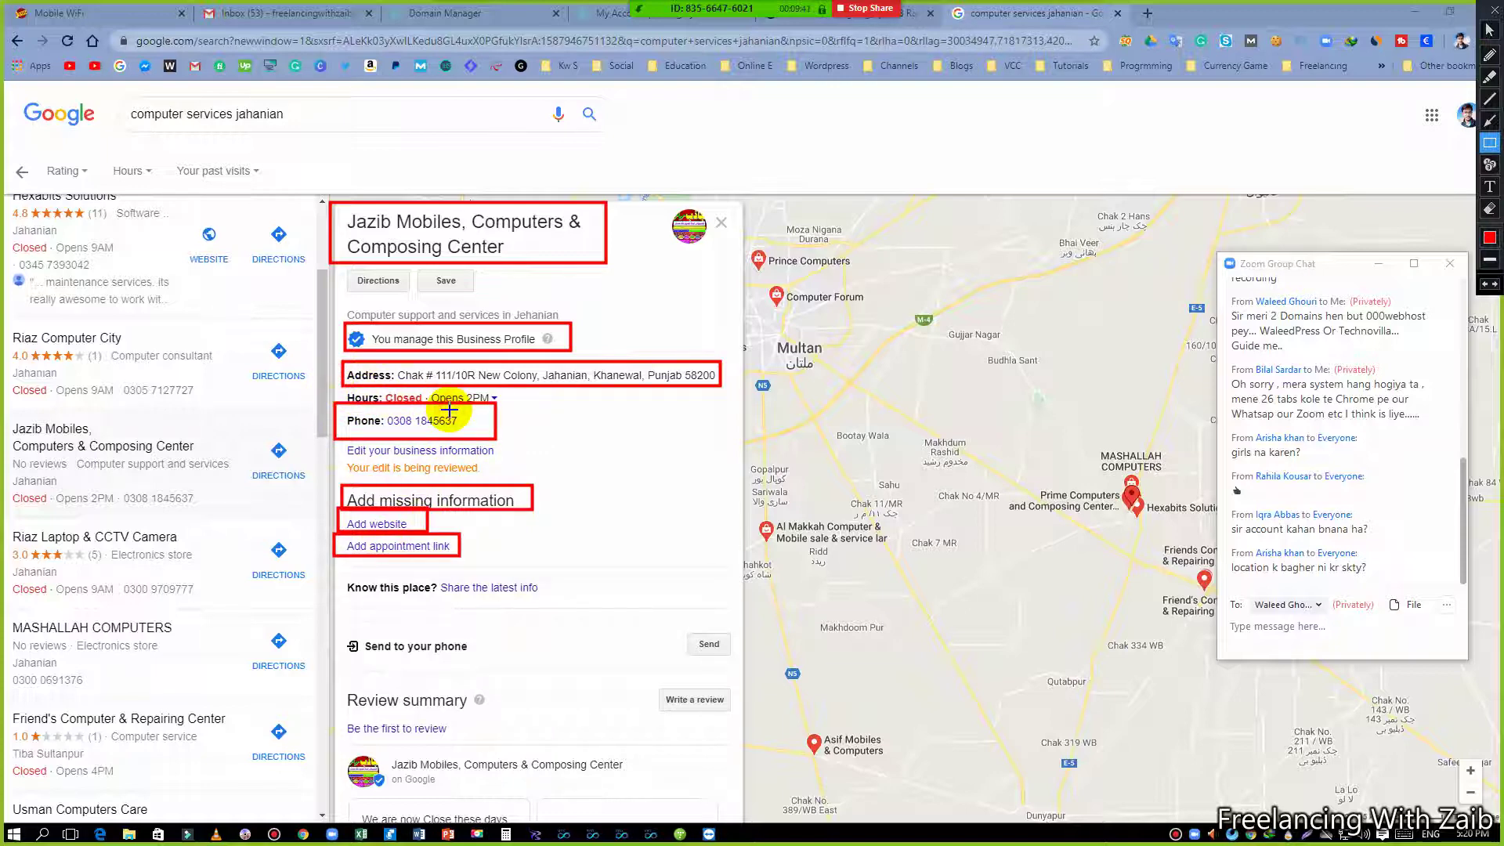
key("Escape")
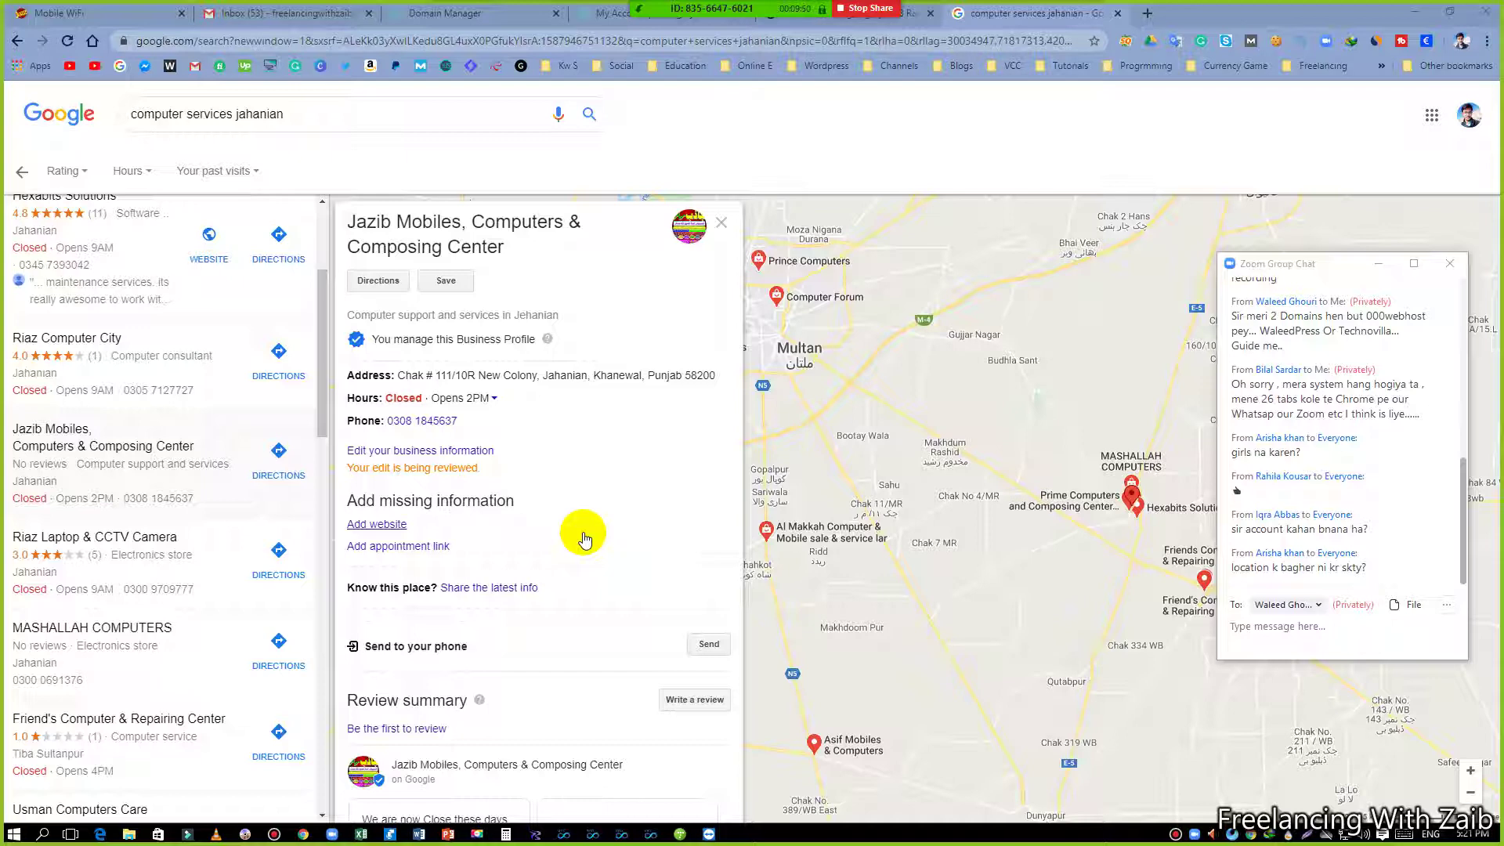
- Change the places search to "it services jahanian" and open the Jazib Mobiles, Computers & Composing Center listing
double_click(161, 112)
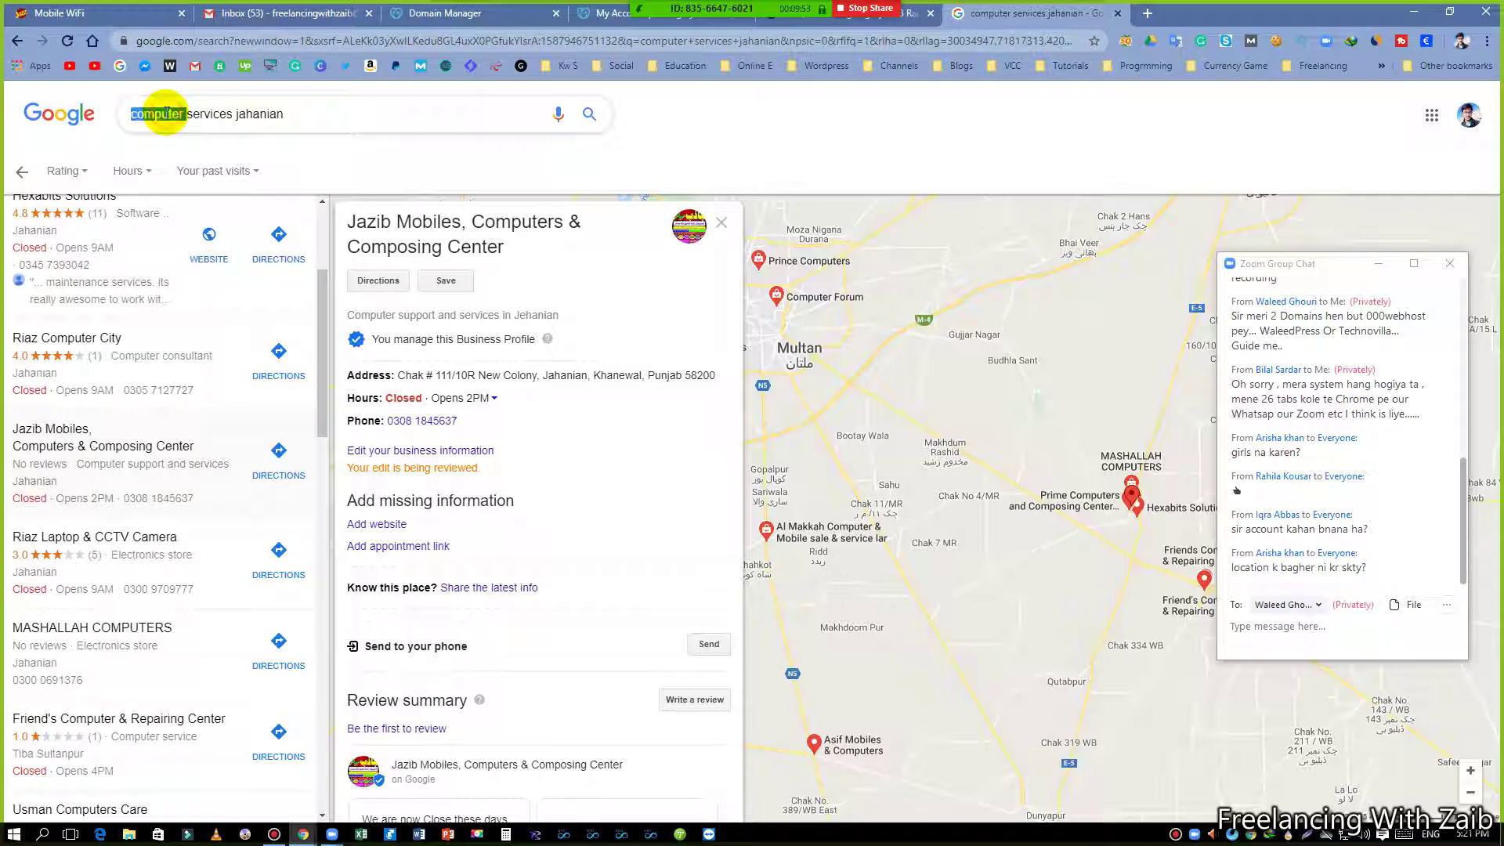
type("it")
key("Return")
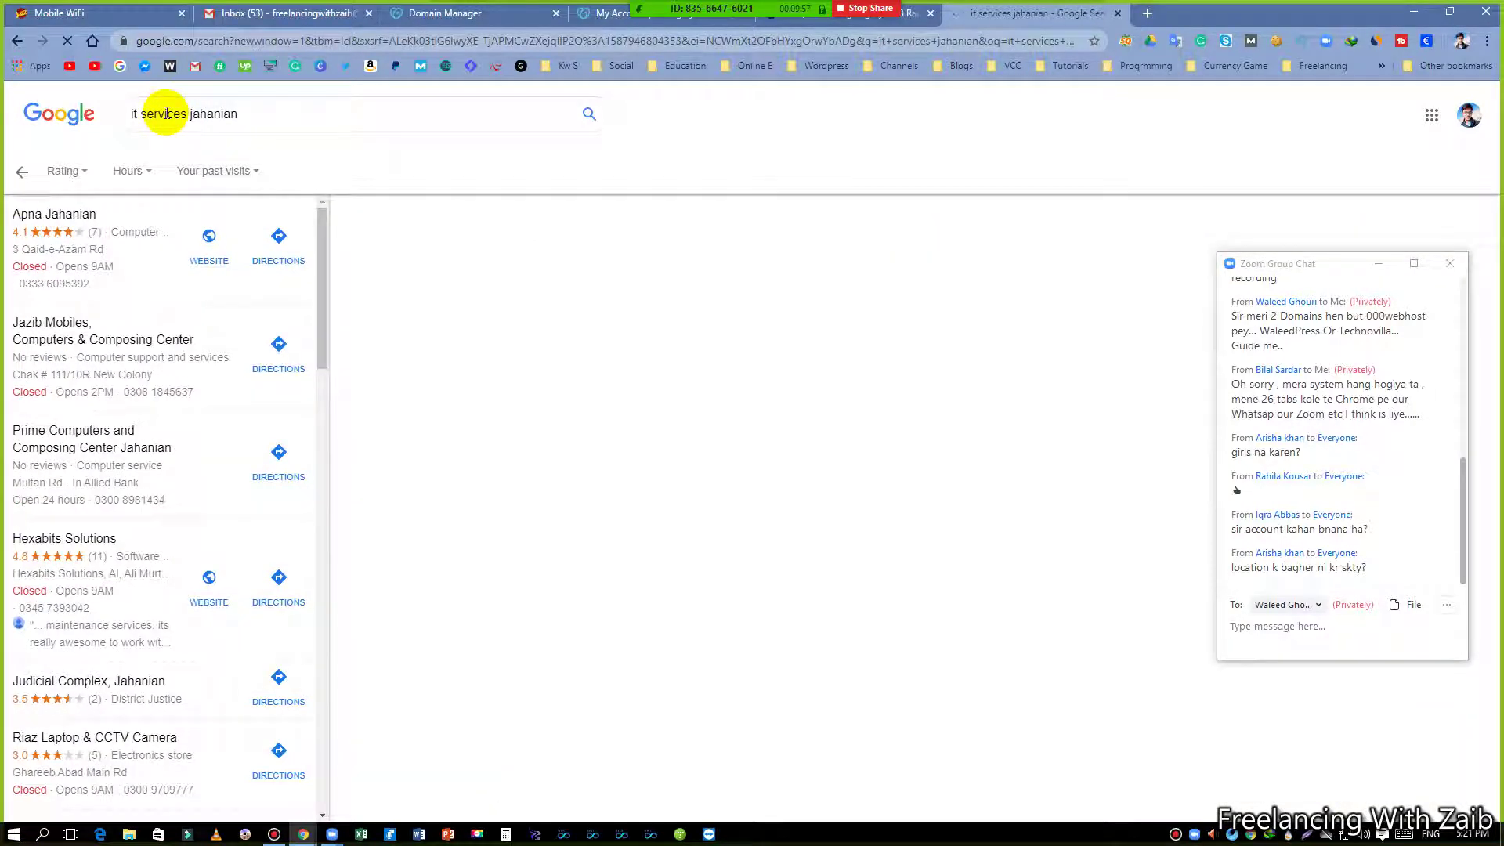
left_click(110, 333)
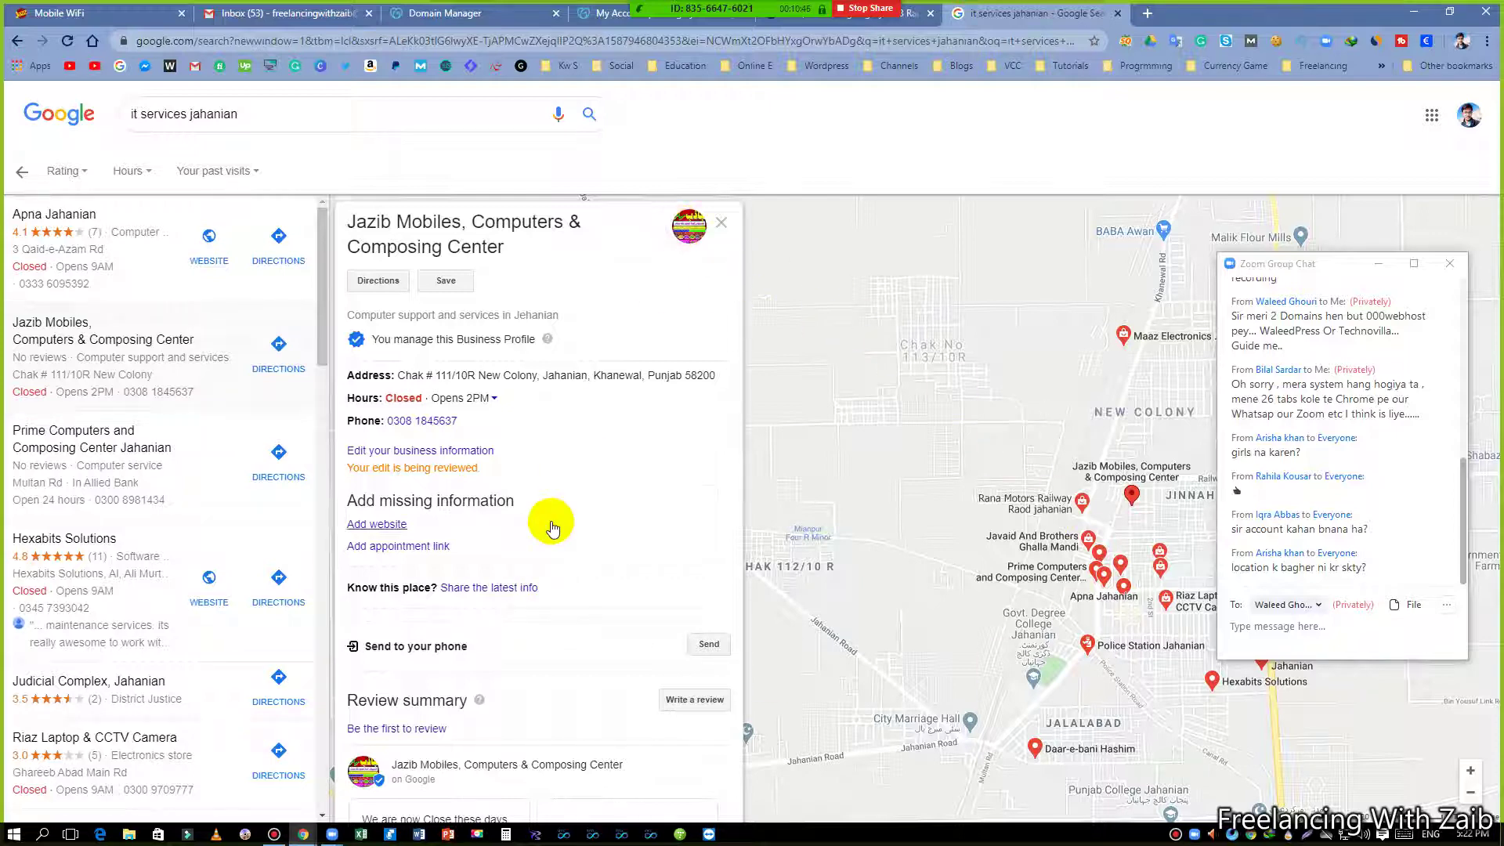
- Examine the listing's business details, review summary, posts and web results, and view its edit options without changing anything
scroll(517, 509, "down", 4)
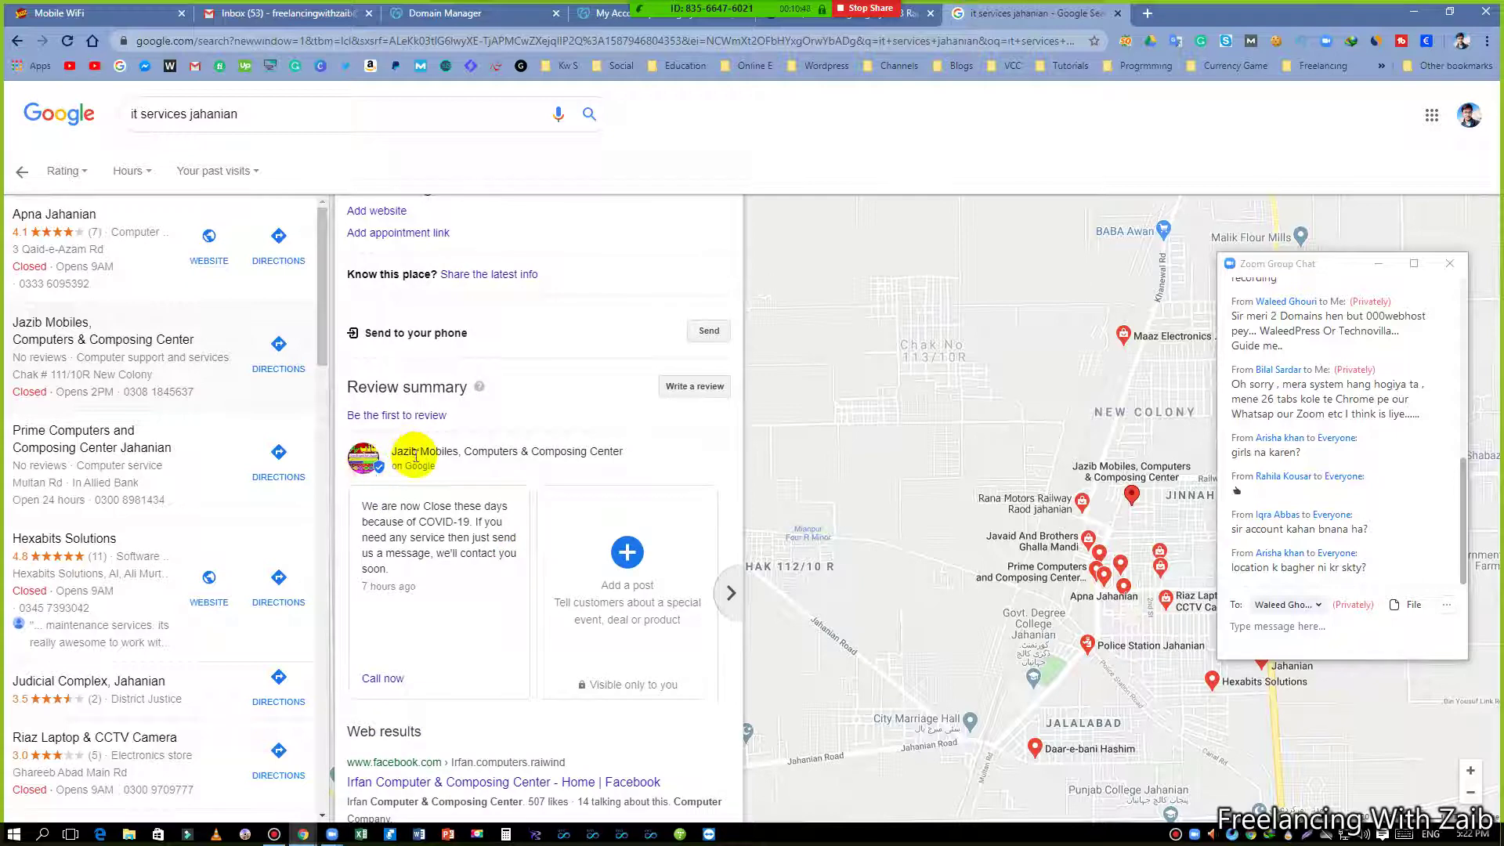
scroll(415, 459, "down", 4)
scroll(415, 462, "up", 5)
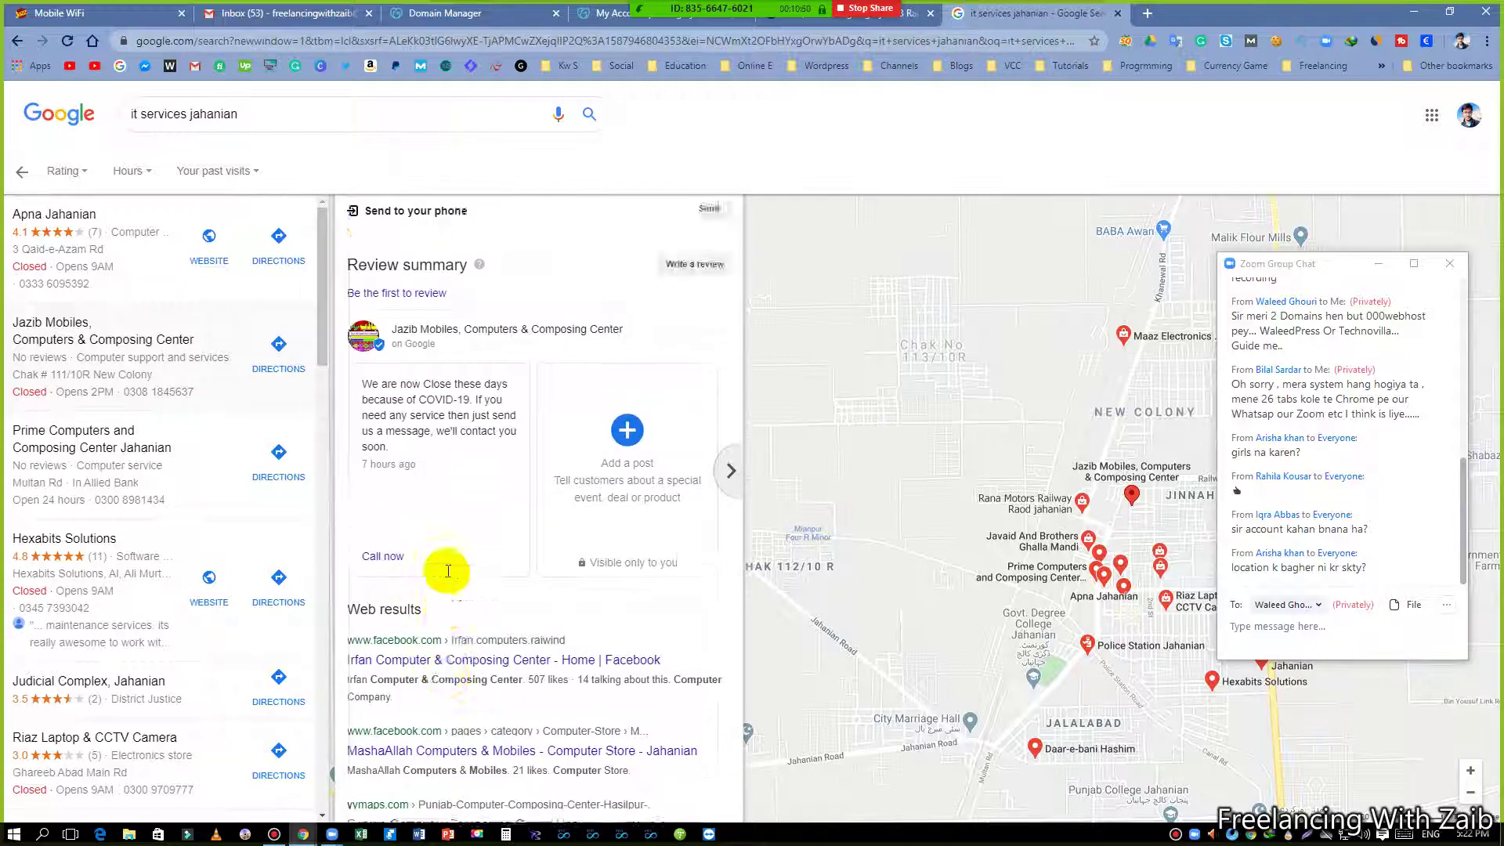
scroll(448, 577, "up", 3)
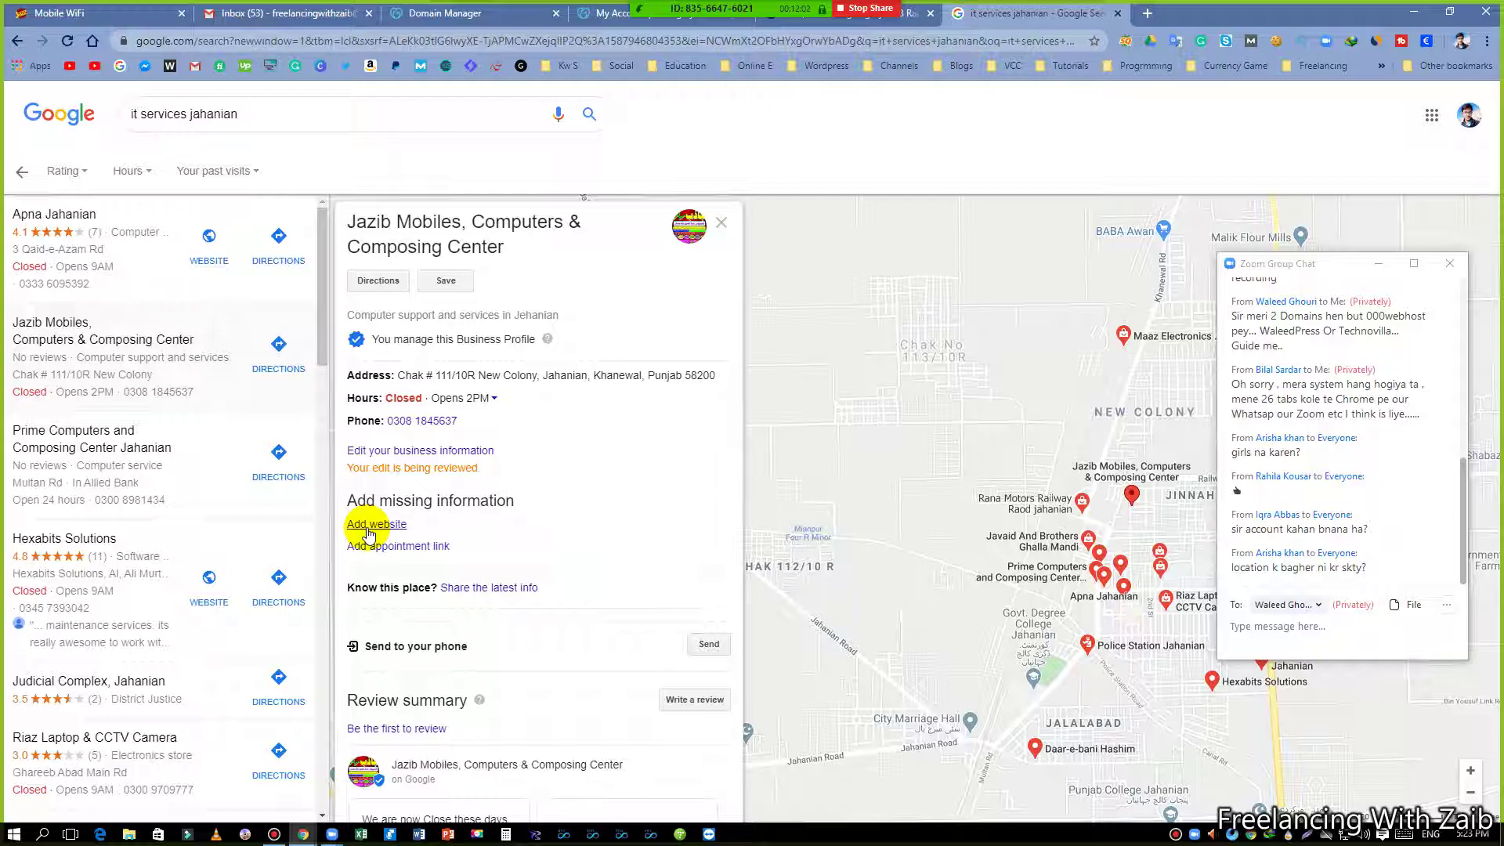
scroll(470, 555, "down", 1)
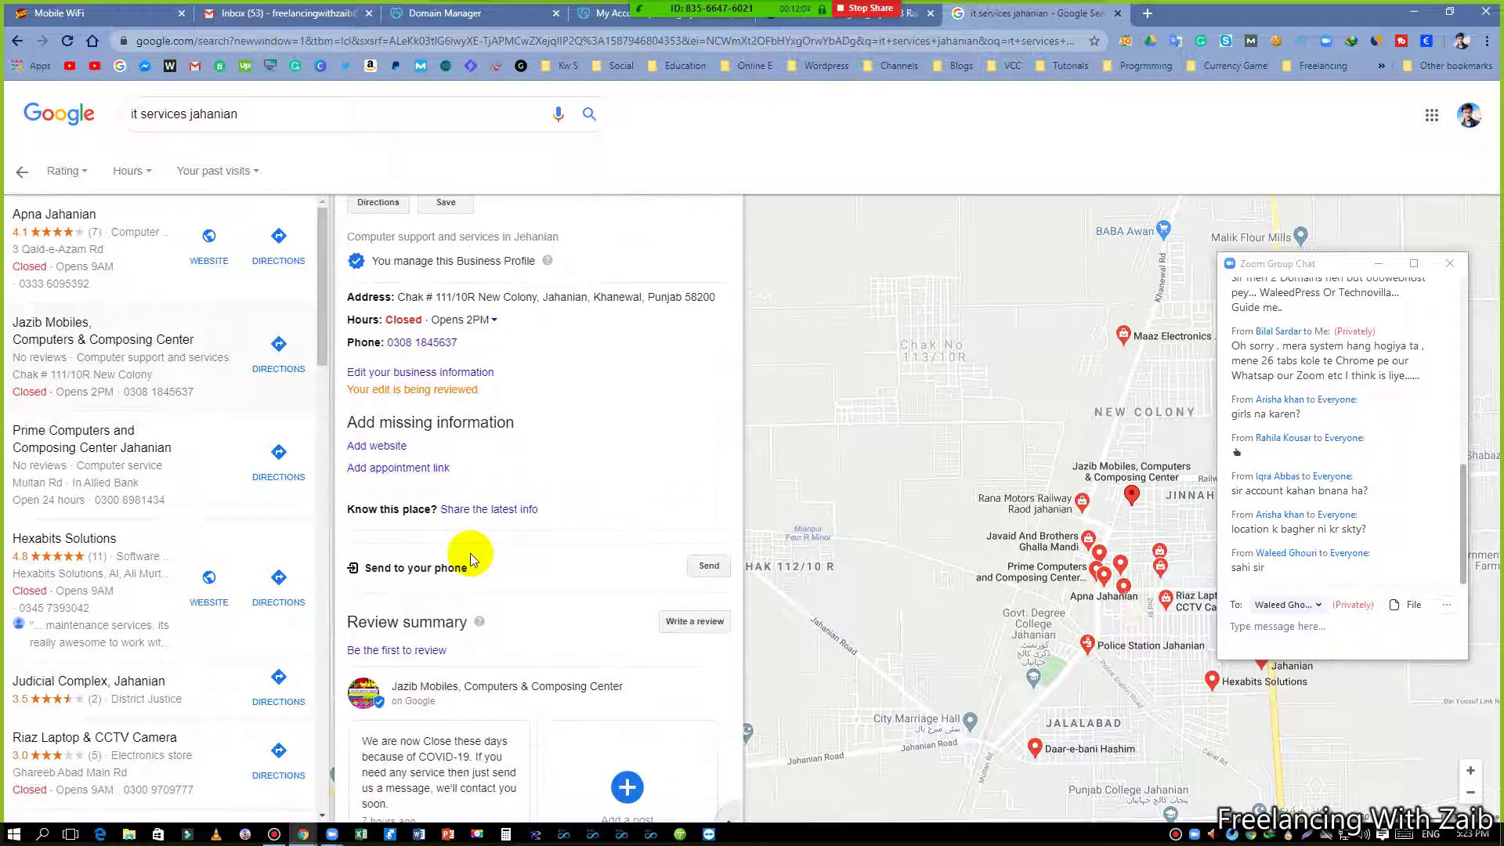
scroll(470, 558, "down", 3)
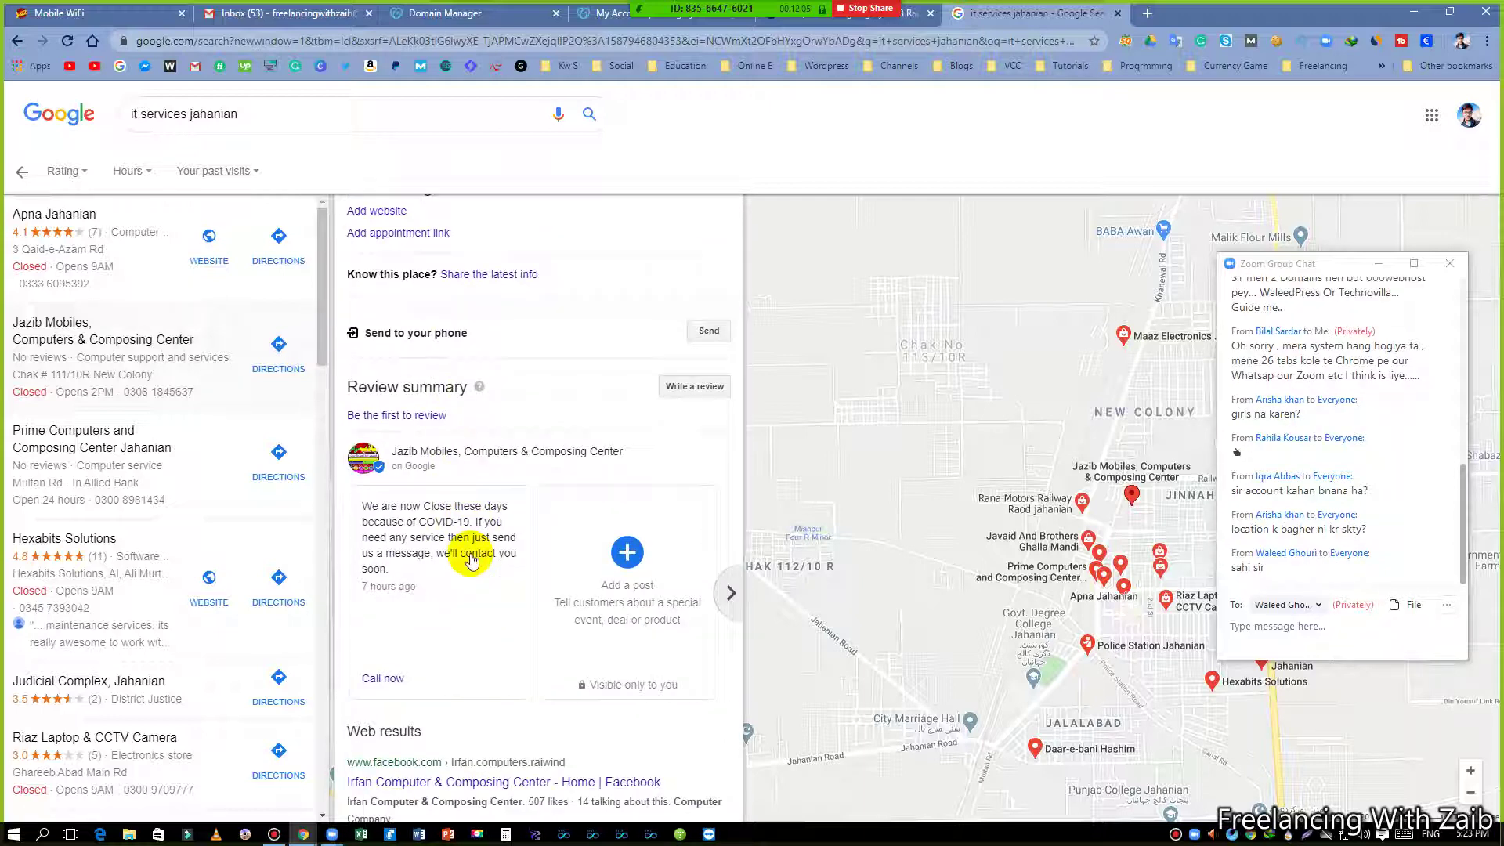
scroll(471, 558, "up", 4)
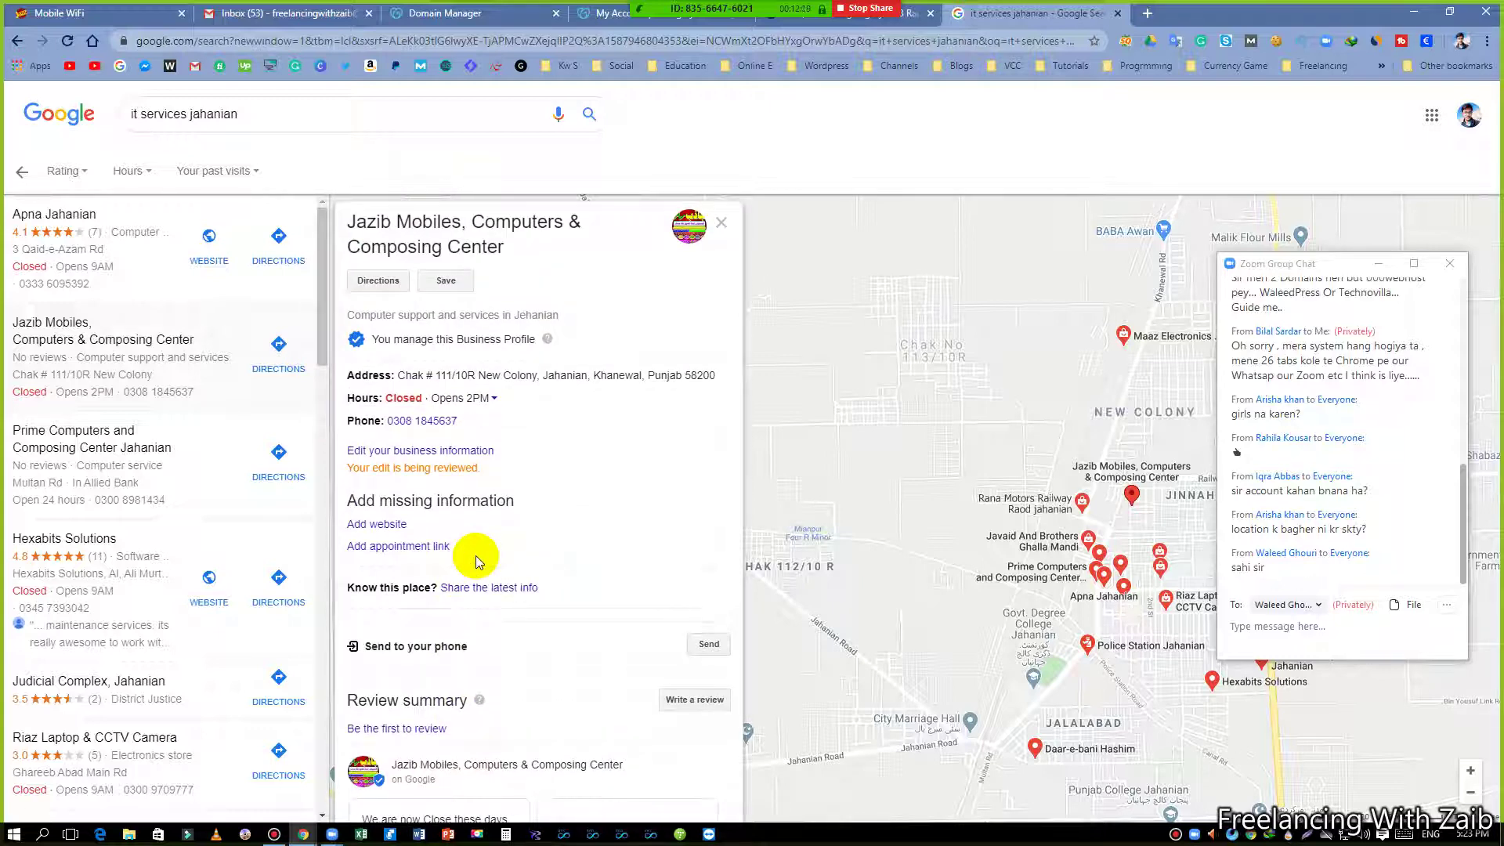
left_click(428, 452)
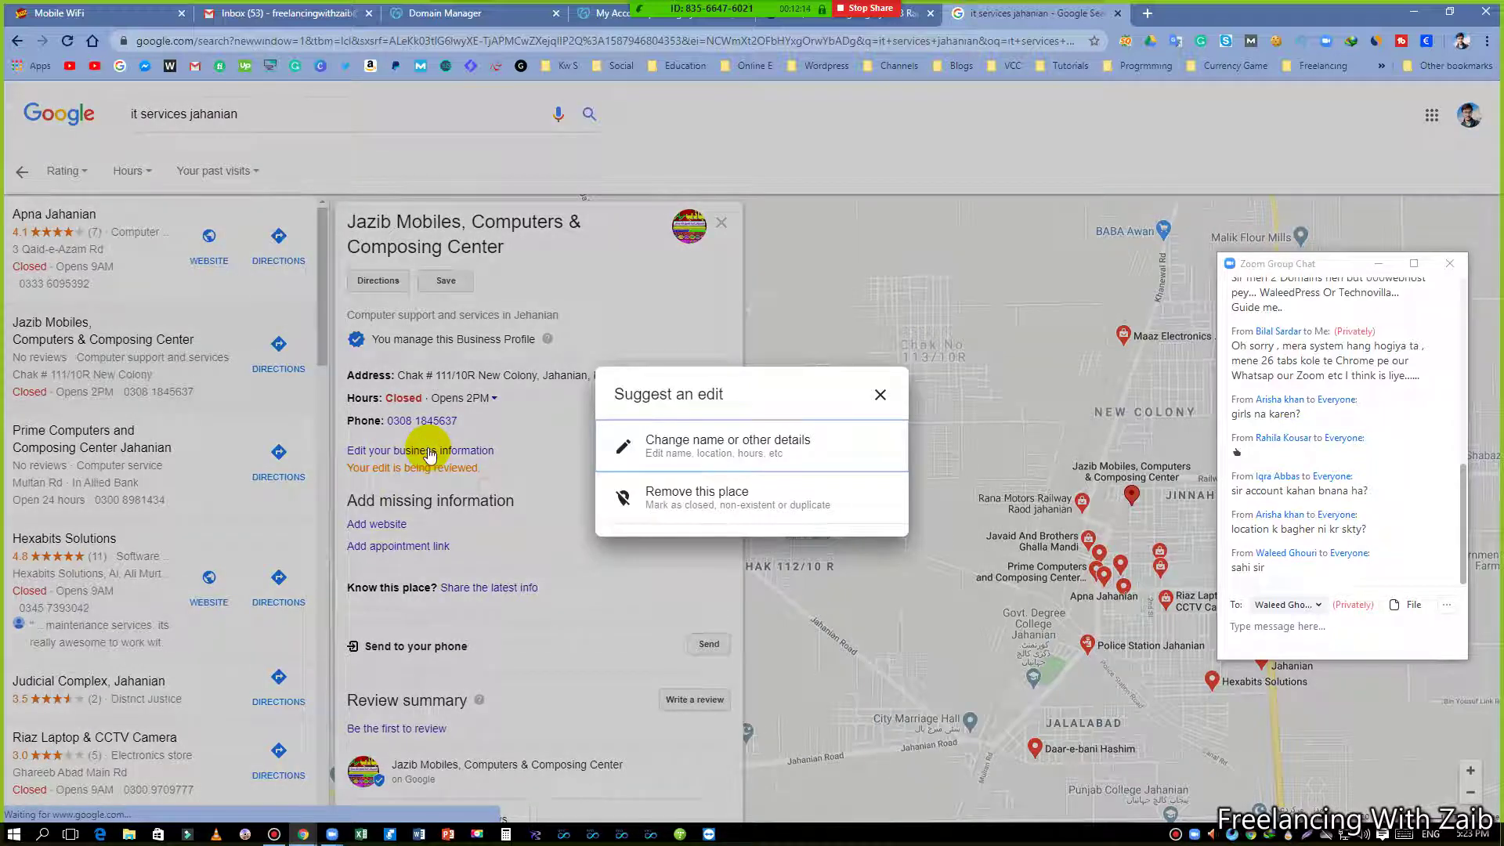
left_click(880, 394)
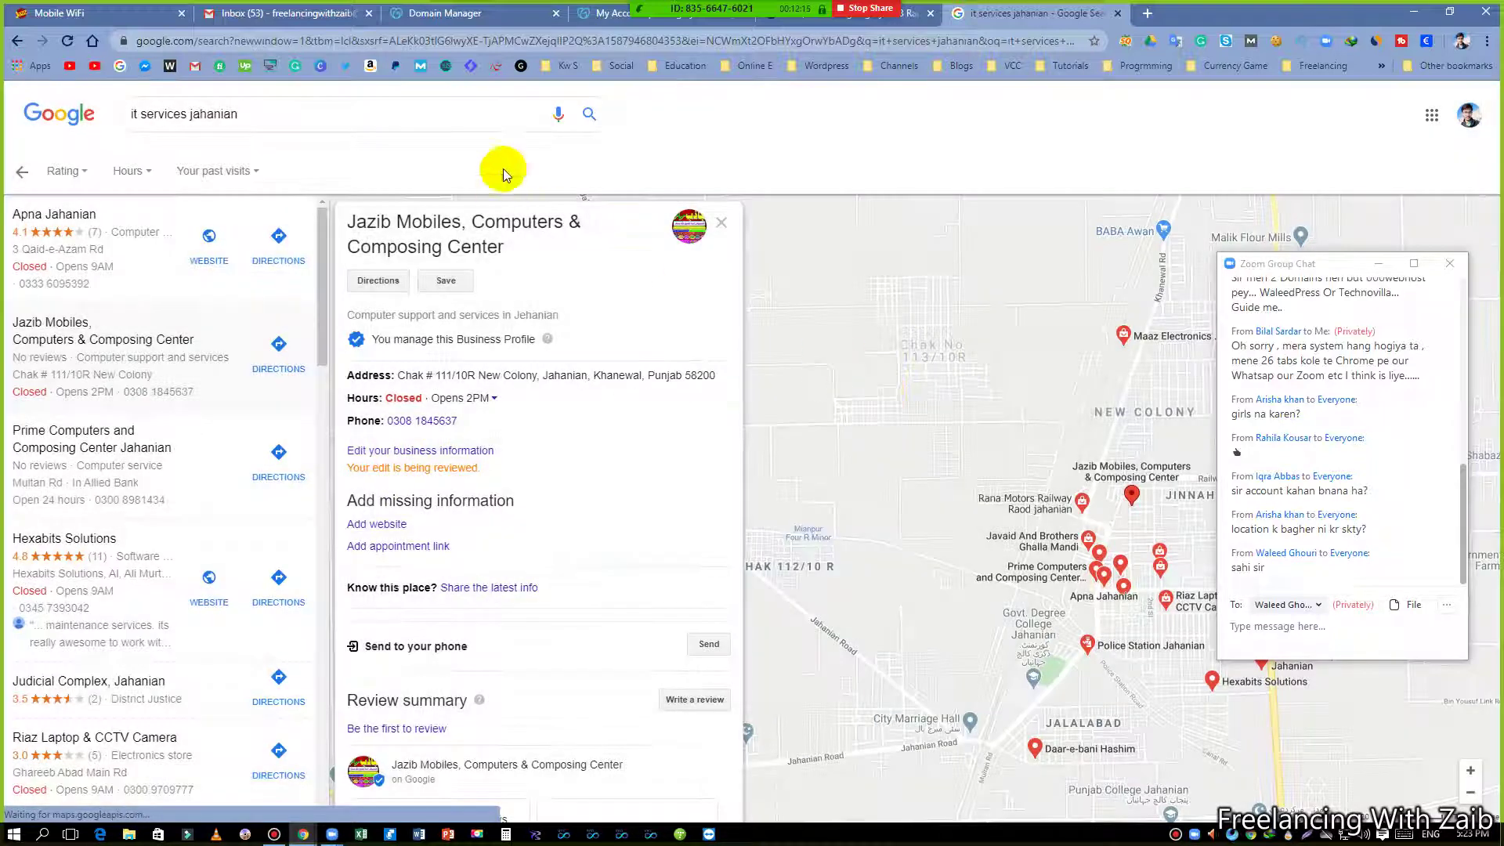
- Search Google for "google my business", open the official Google My Business site and sign in to the business dashboard
left_click(492, 48)
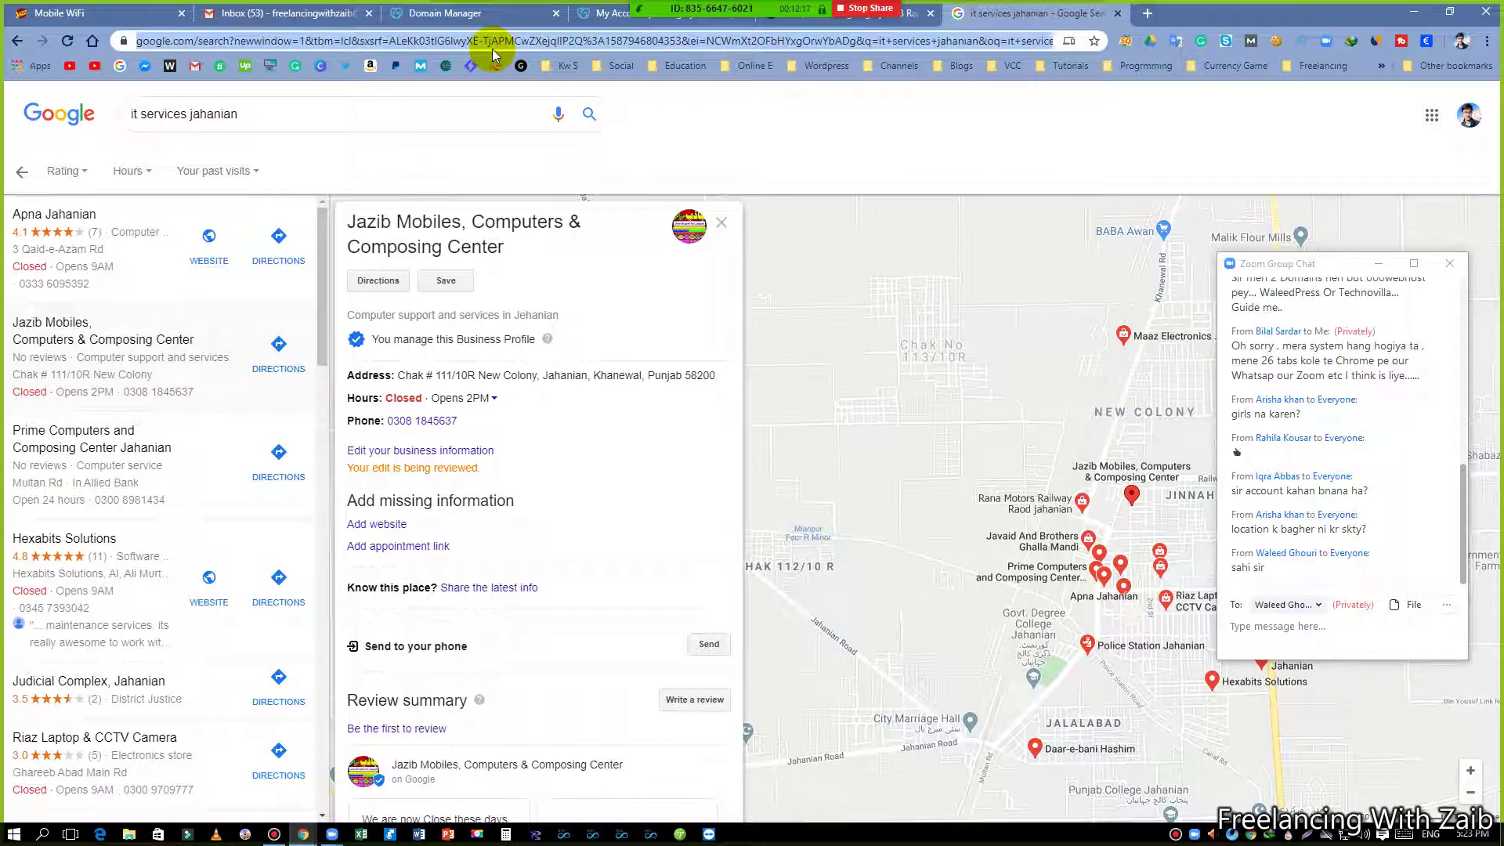
type("google my business")
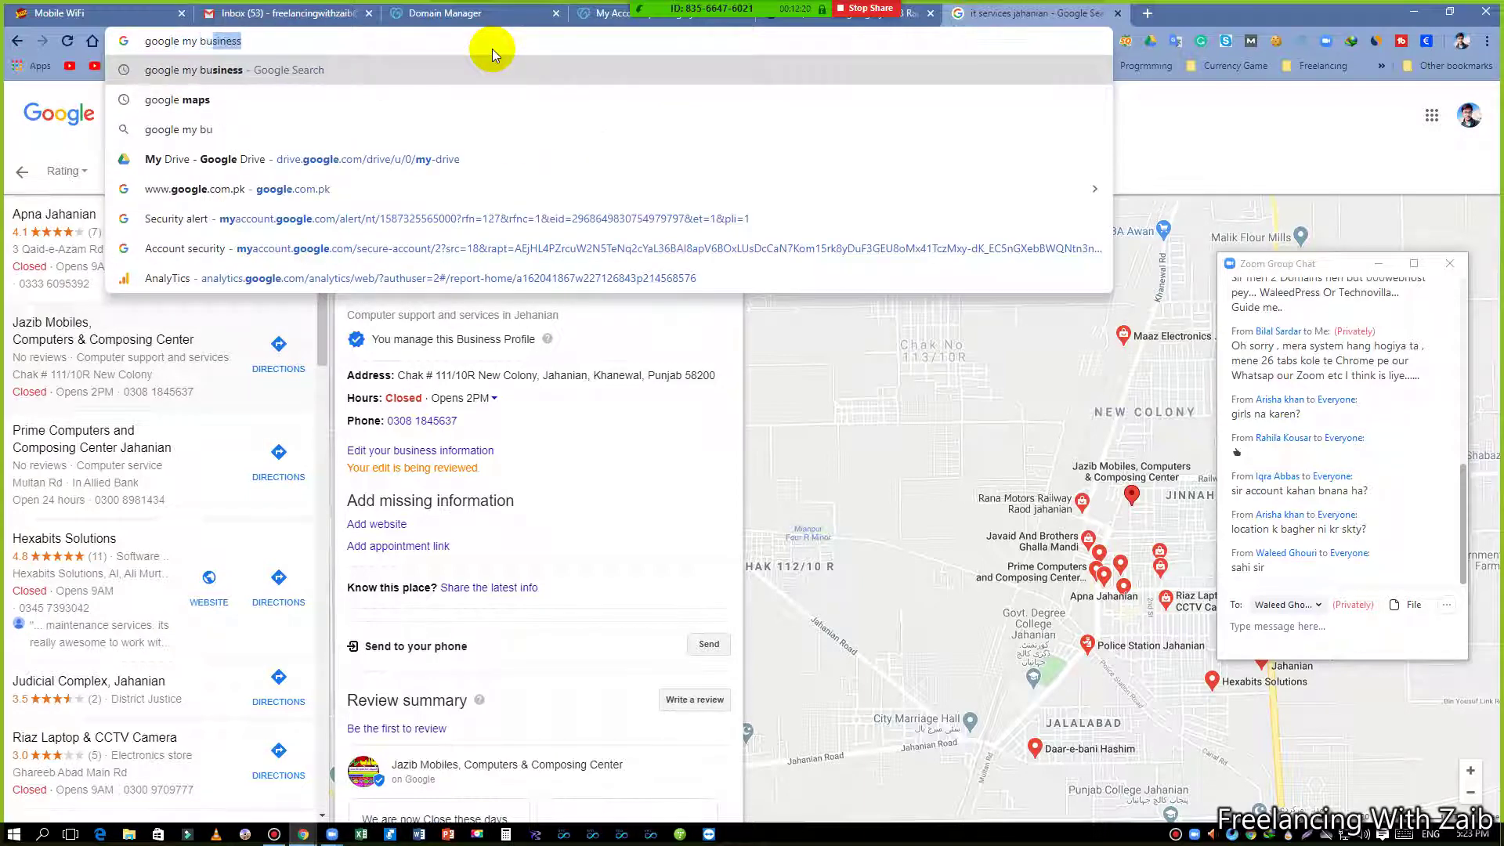
key("Return")
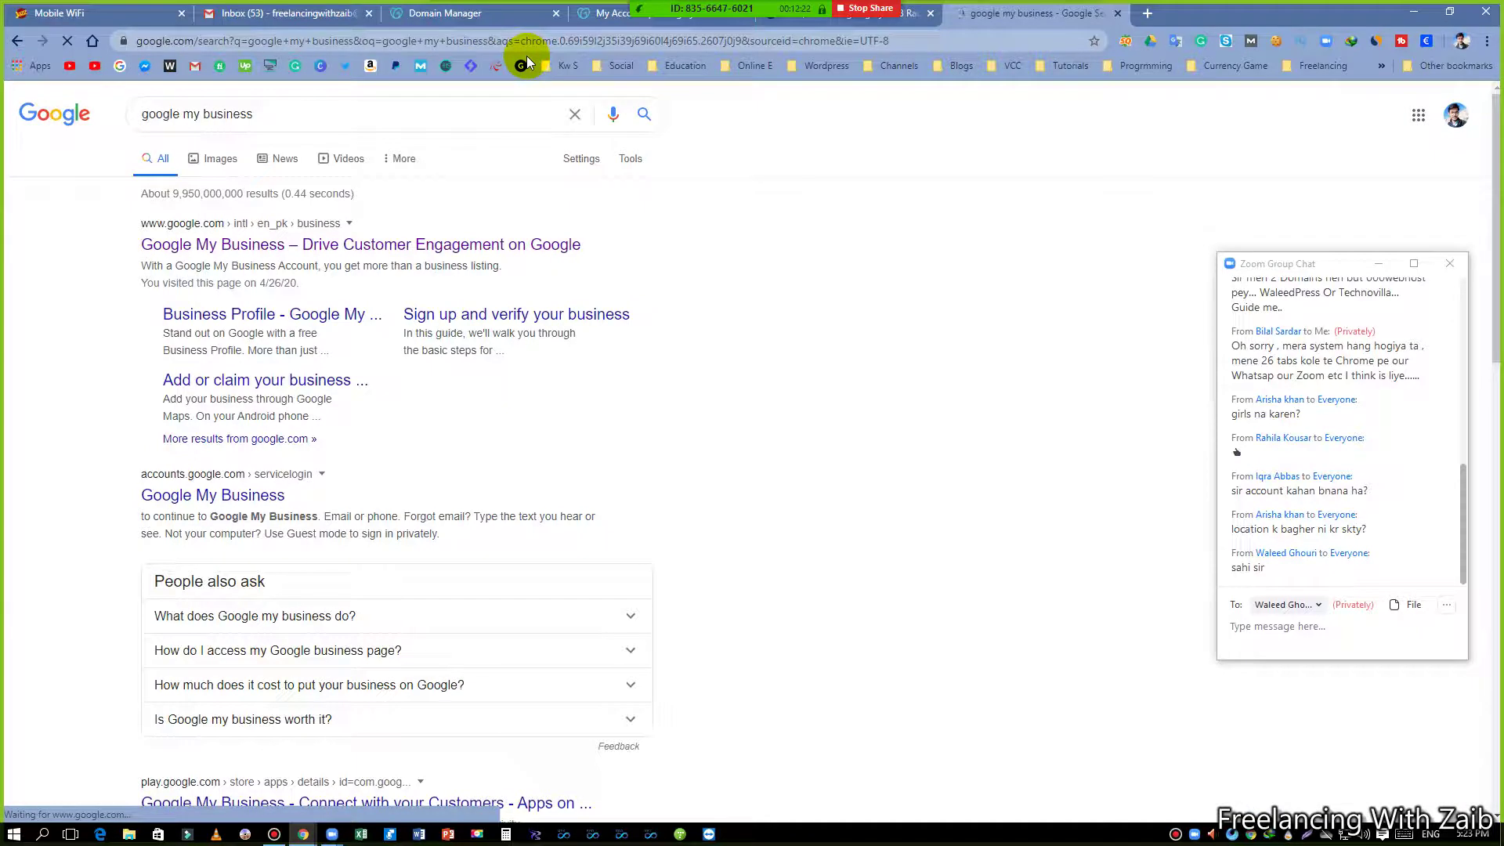
left_click(267, 248)
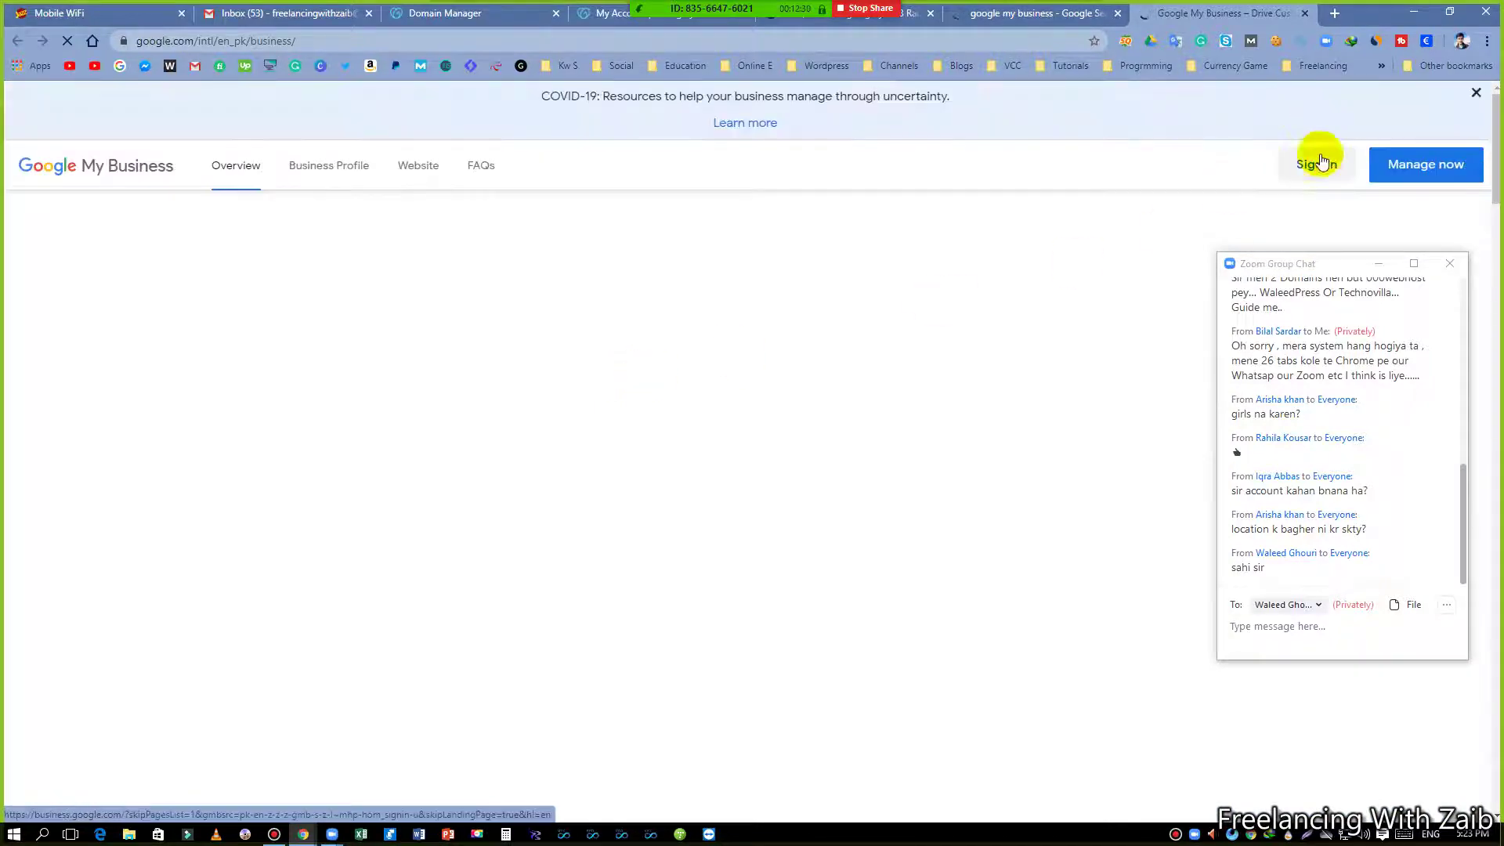
left_click(1320, 169)
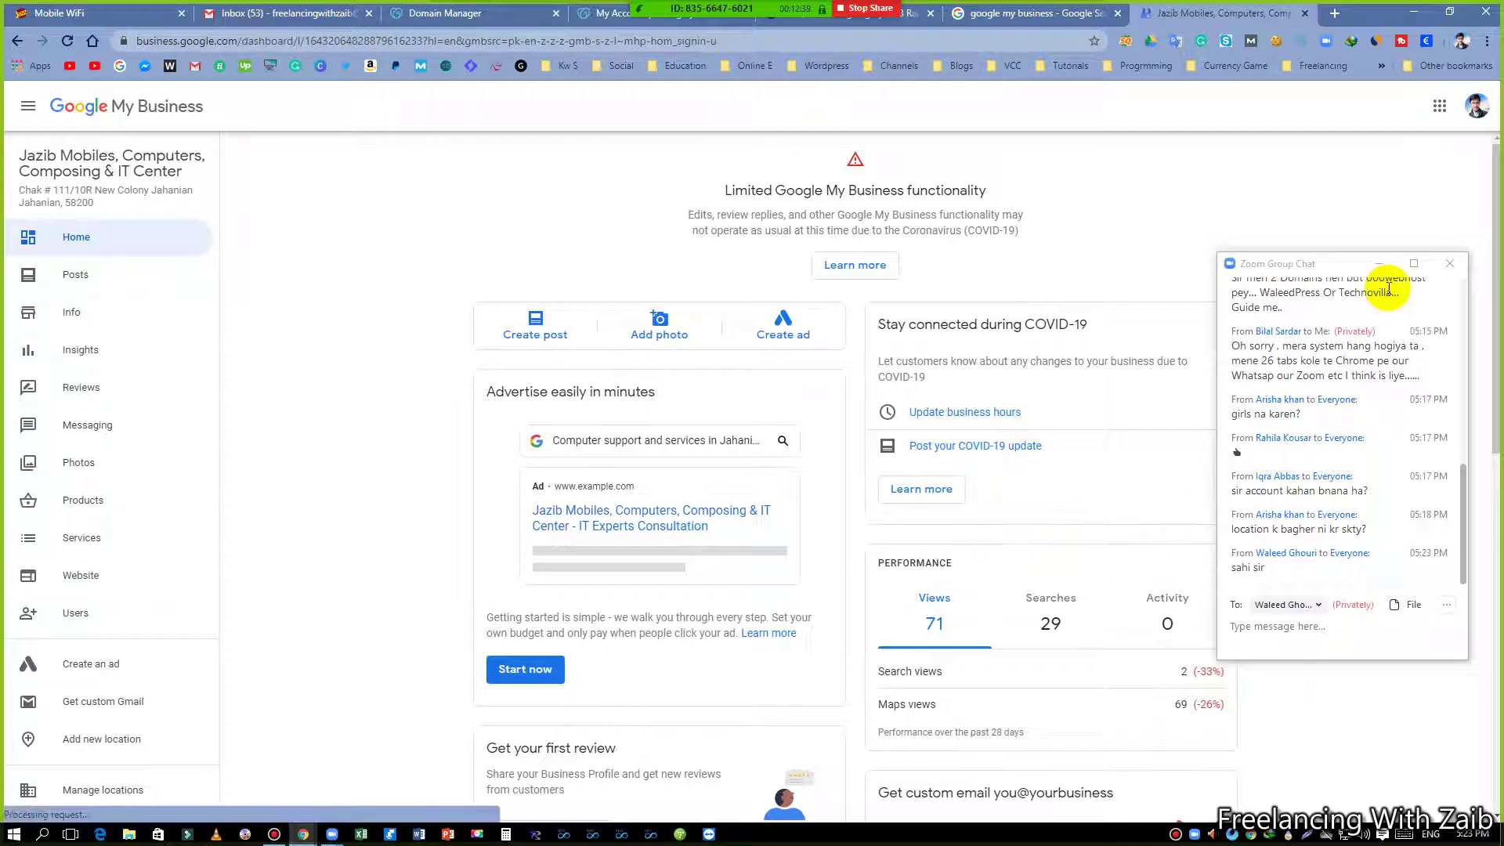
- Move the Zoom Group Chat window higher on the screen and outline the business name and address on the dashboard
left_click_drag(1335, 271, 1352, 242)
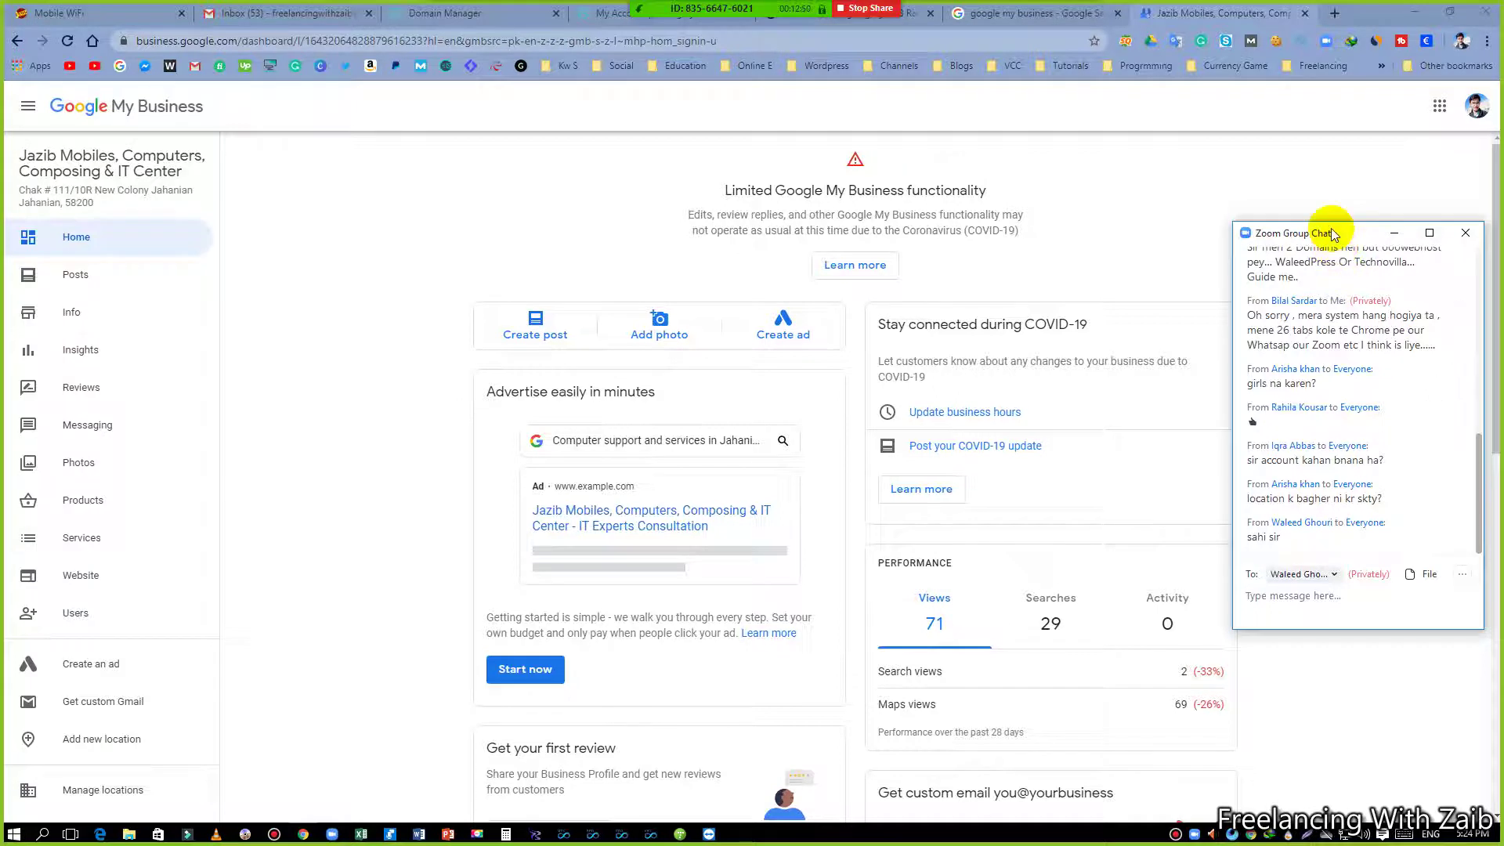
left_click_drag(1334, 235, 1334, 163)
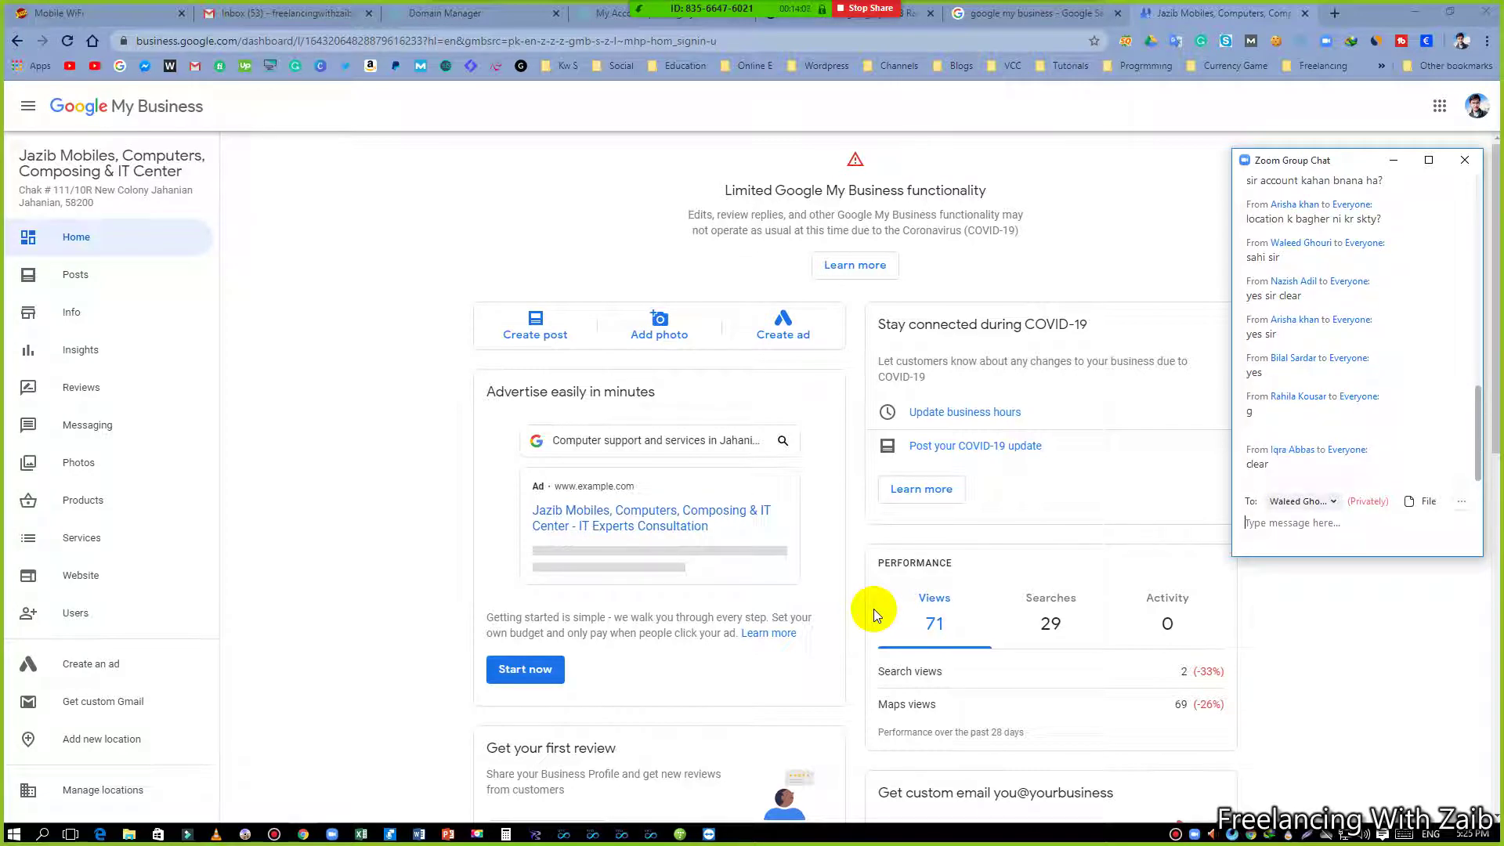
key("ctrl+alt+g")
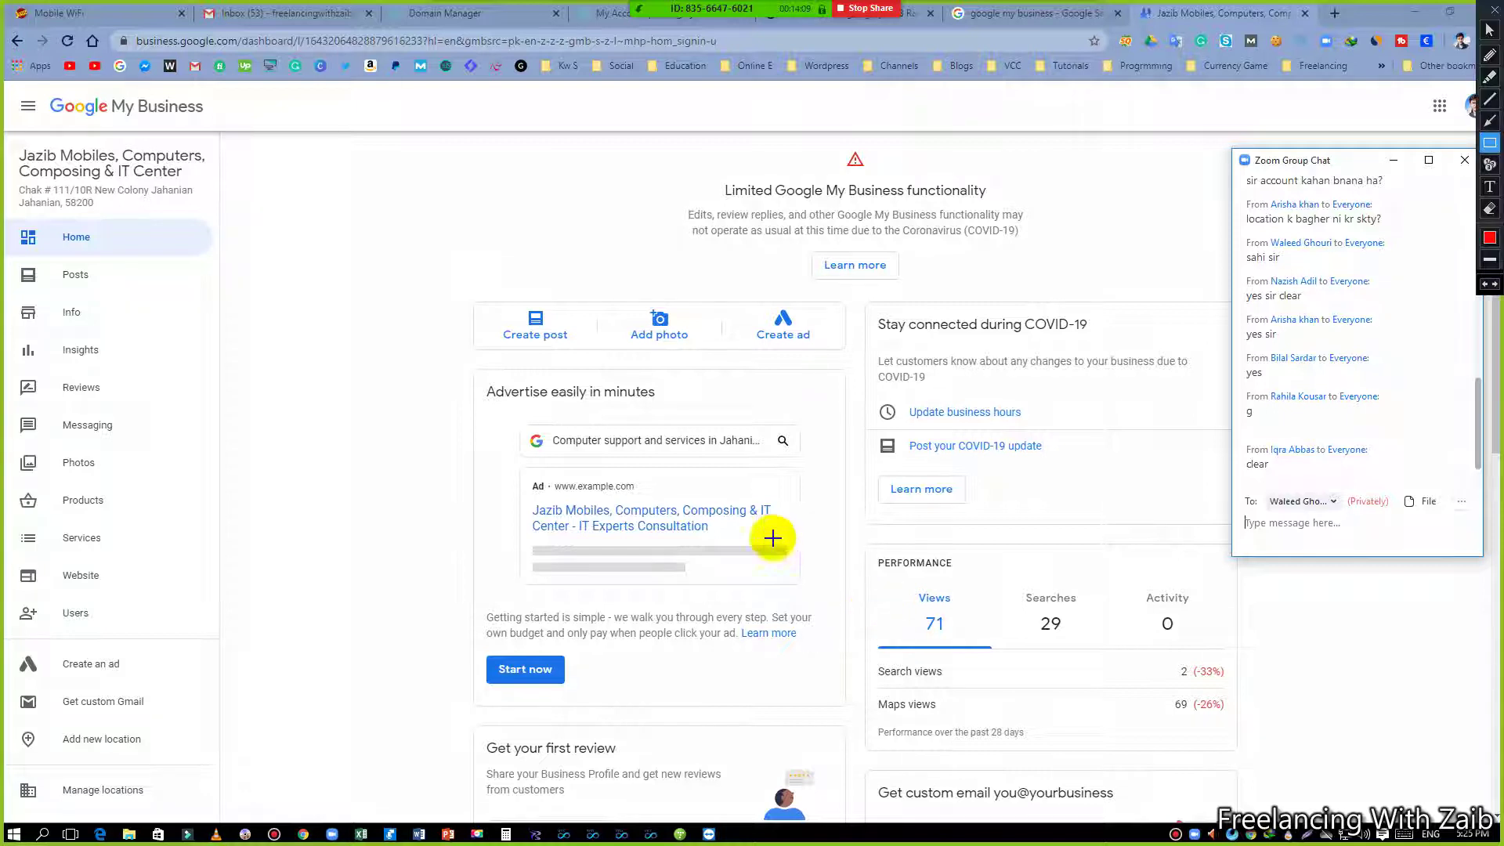
left_click_drag(12, 139, 220, 212)
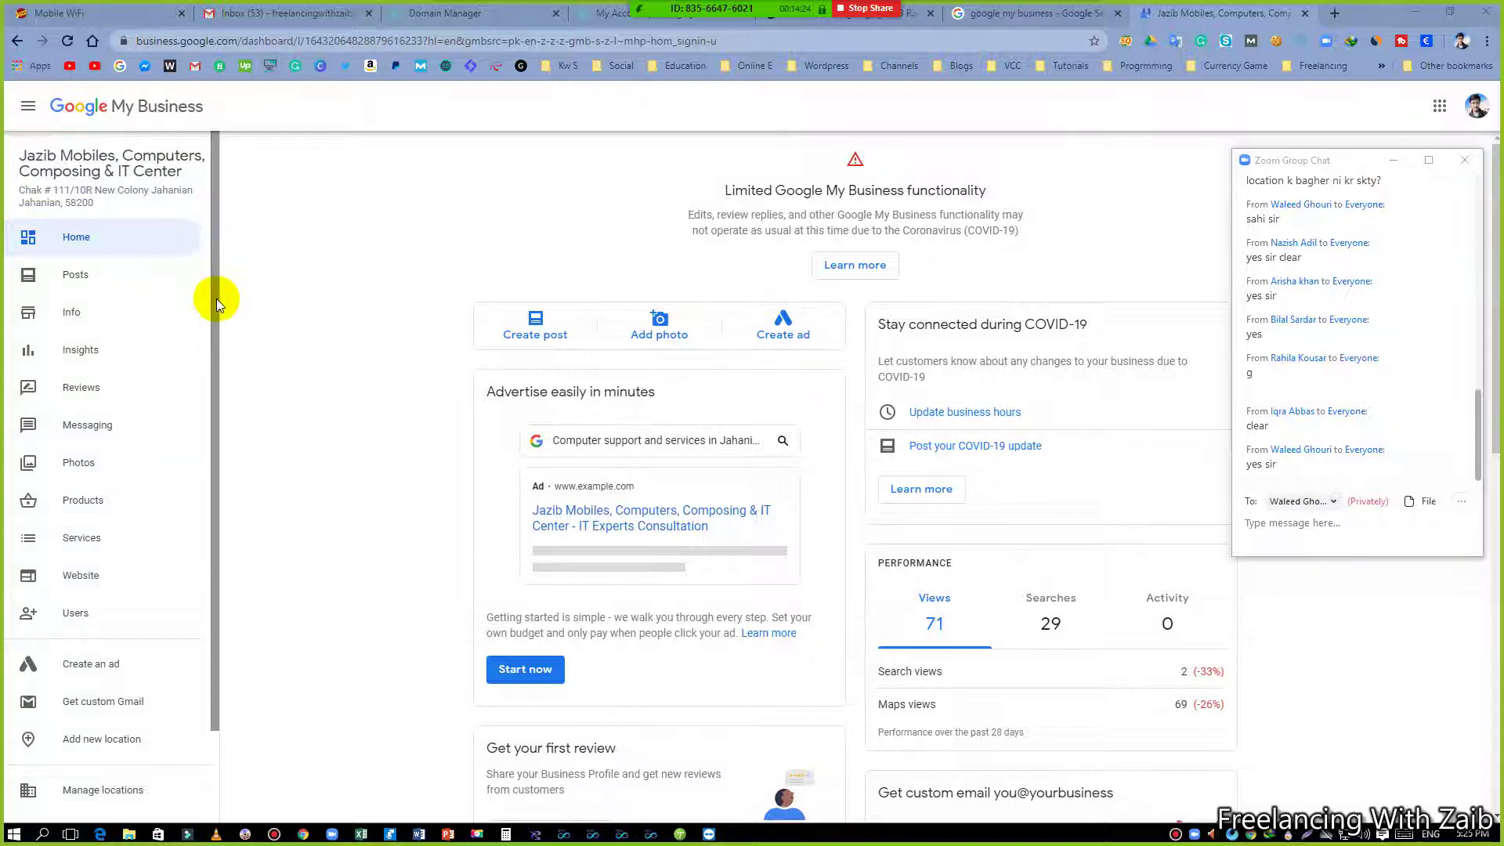
- Look through the dashboard home page's performance, latest post, pending edits and Google listing links
scroll(695, 488, "down", 9)
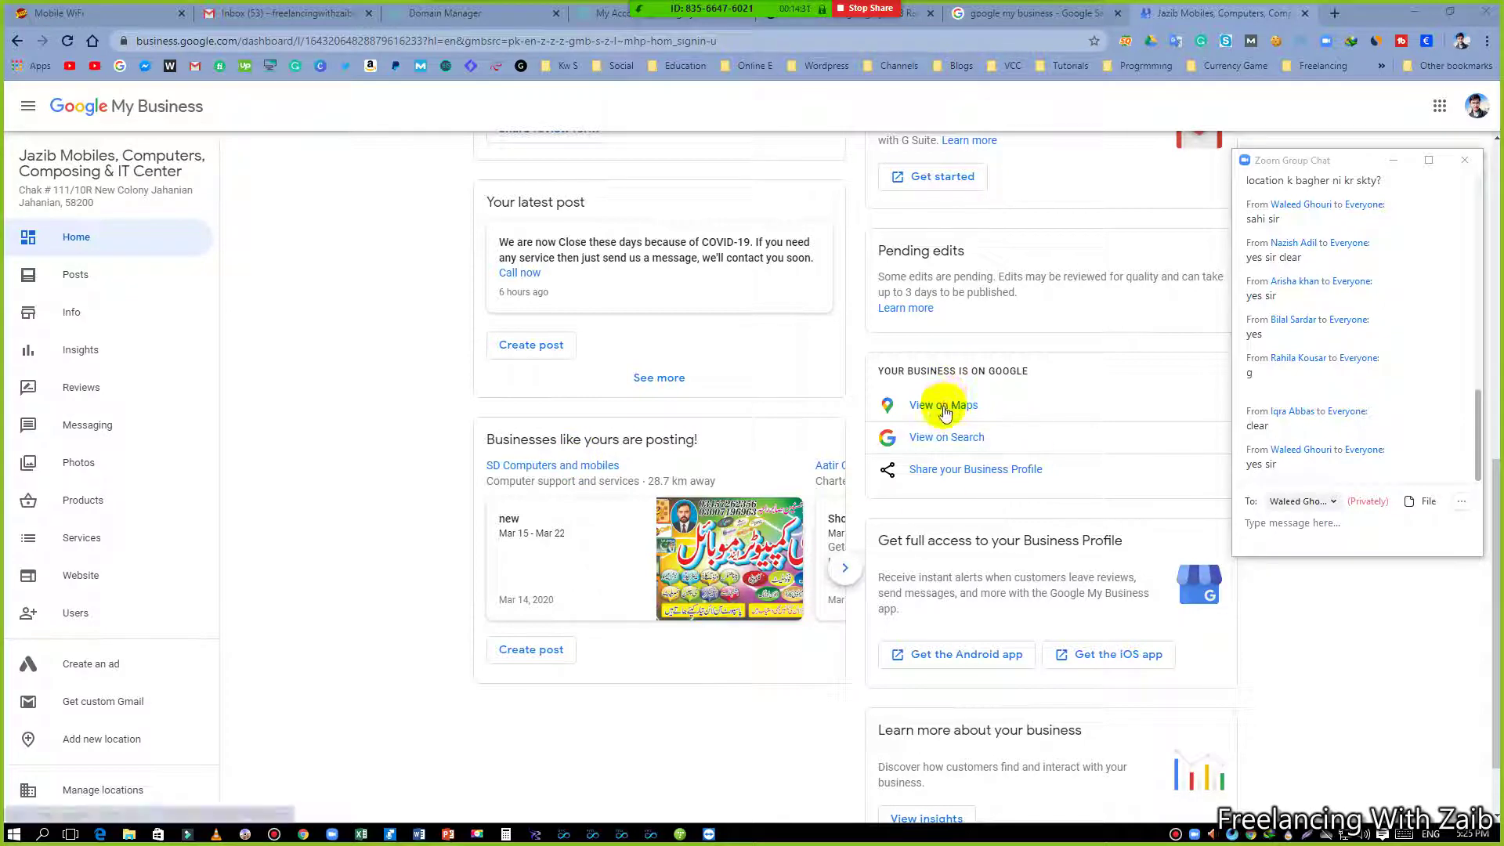
scroll(843, 520, "down", 2)
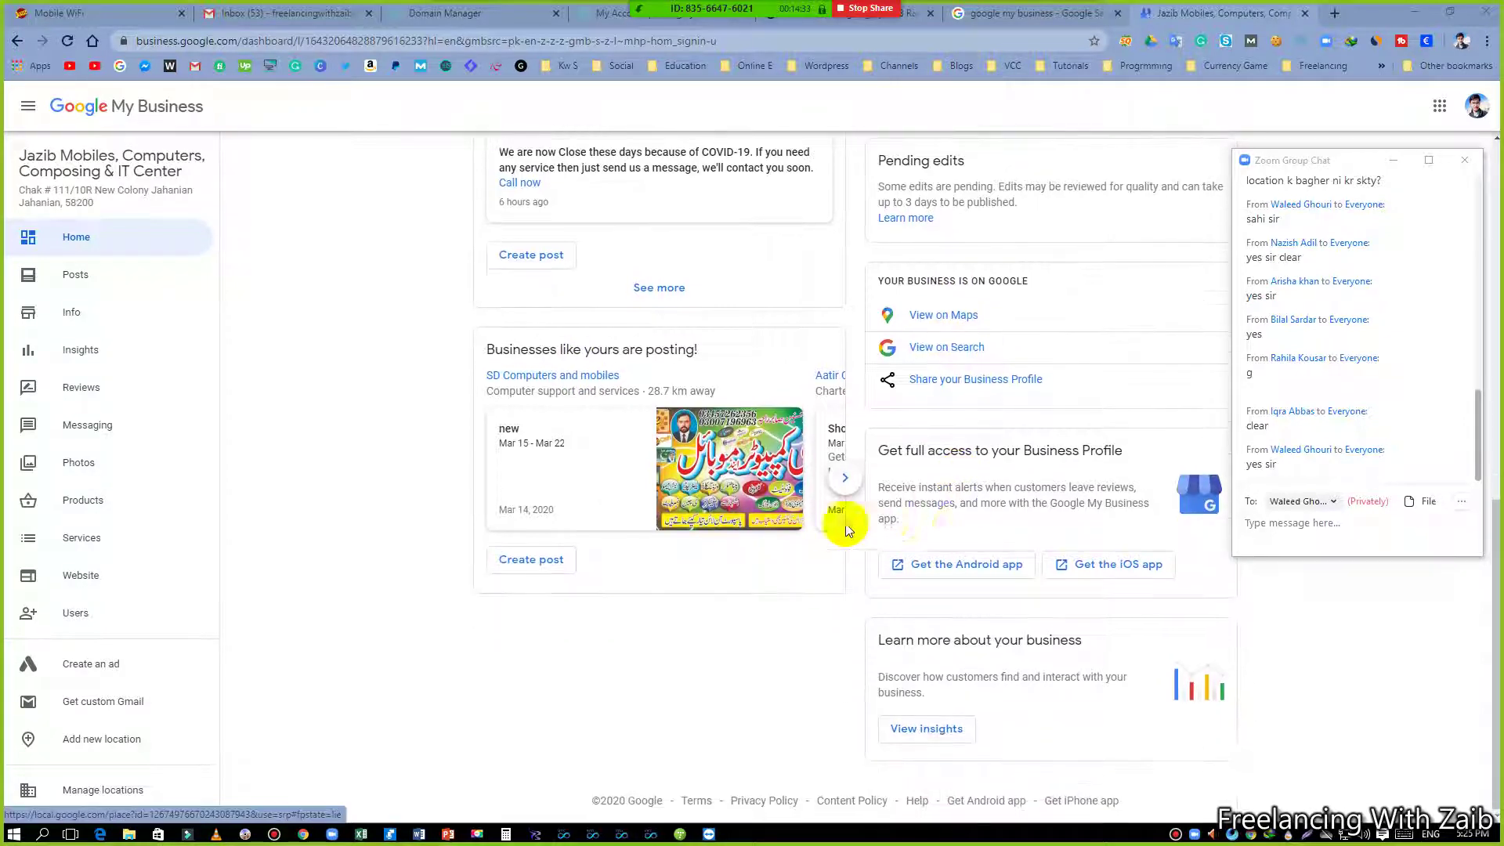
scroll(940, 608, "up", 2)
scroll(940, 608, "up", 3)
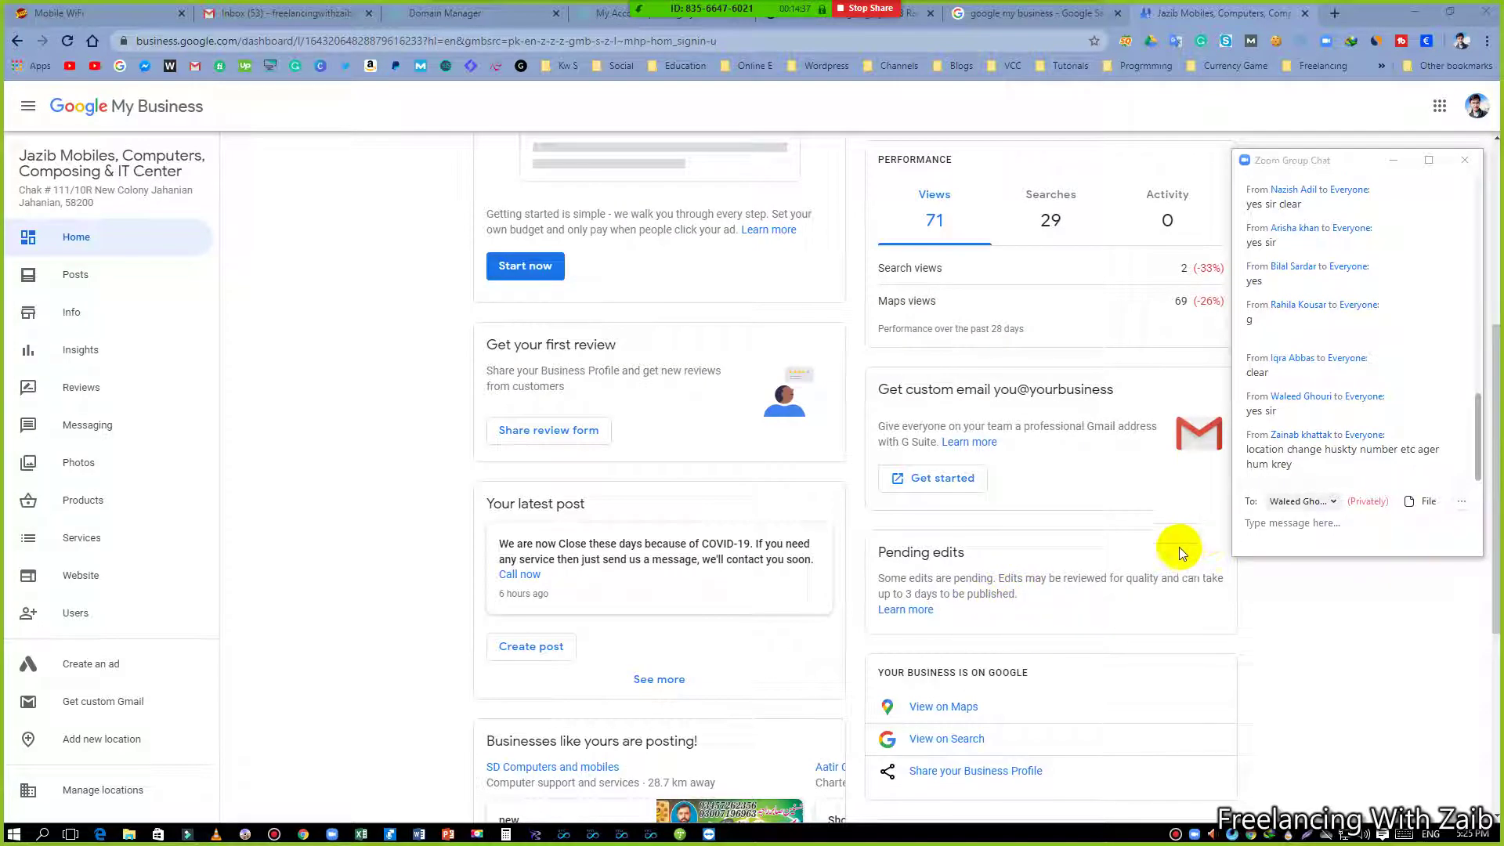
left_click(1251, 360)
scroll(838, 571, "up", 4)
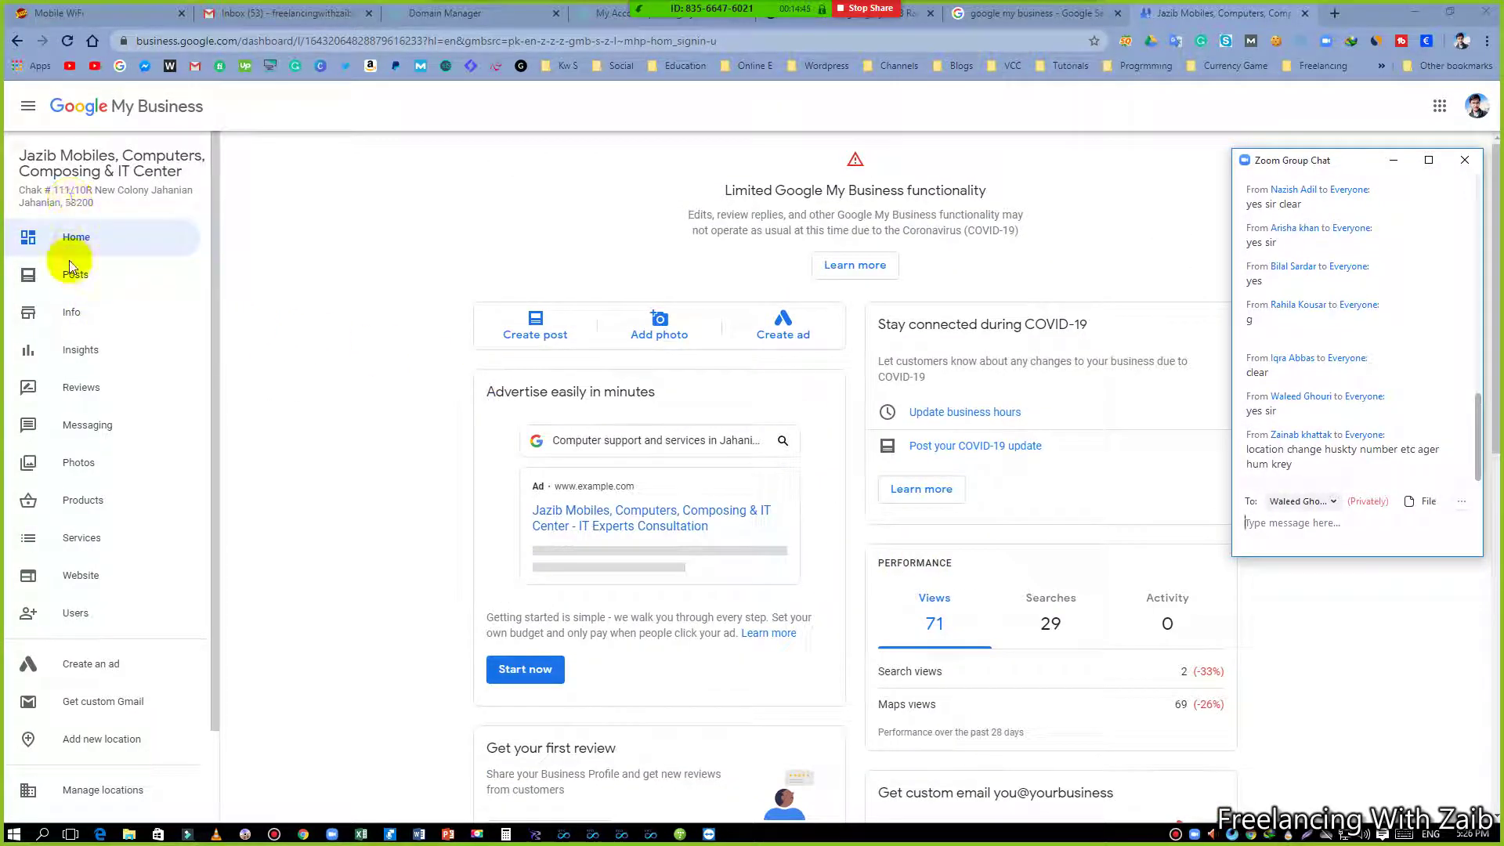
- Open the business Info page, highlight "& IT Center" in the name and outline the "Under review" labels for the name and categories
left_click(83, 318)
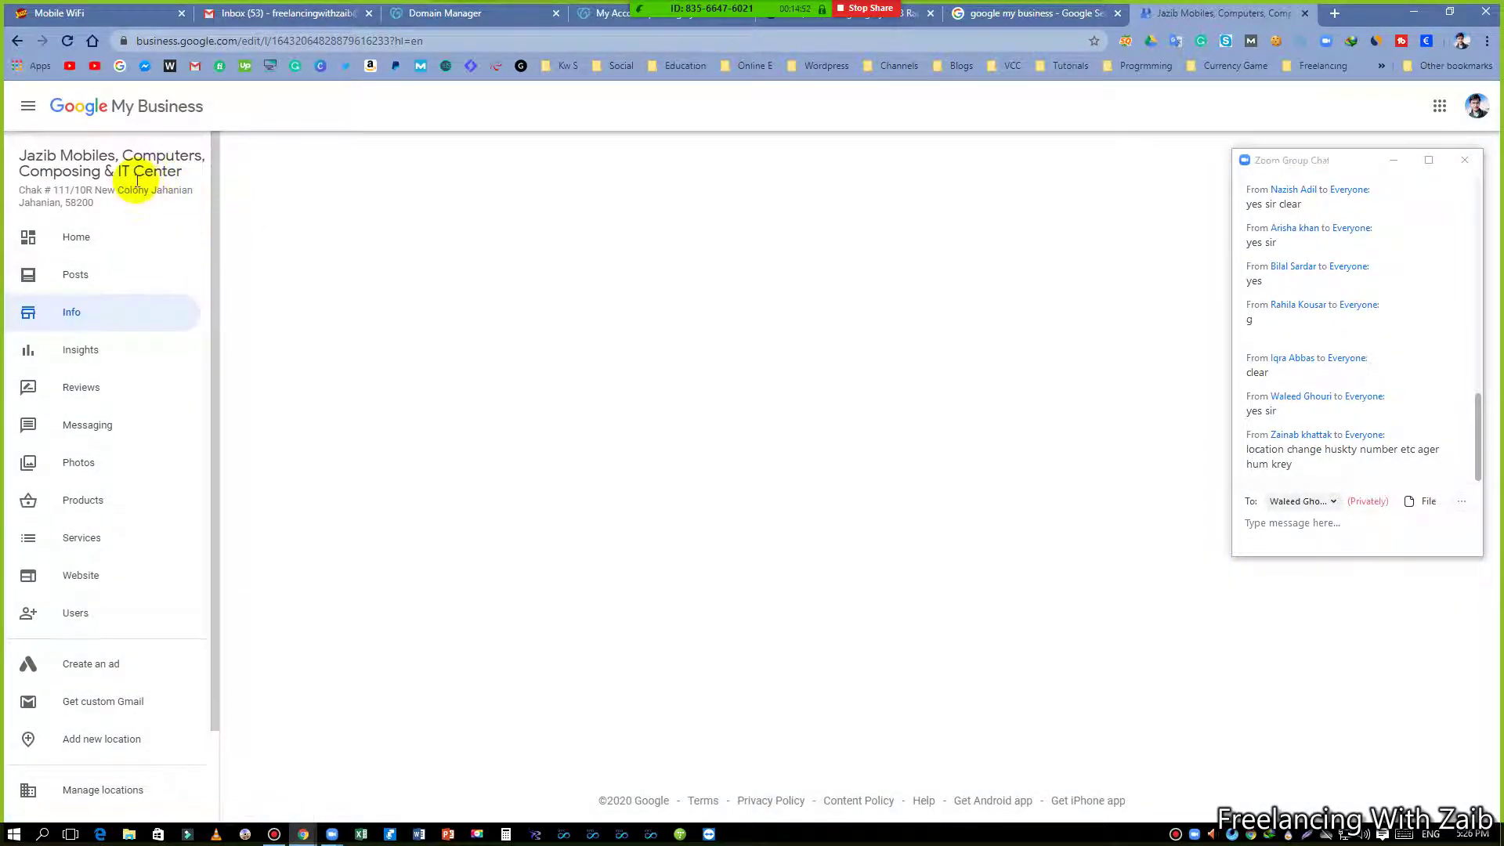
left_click_drag(104, 171, 183, 175)
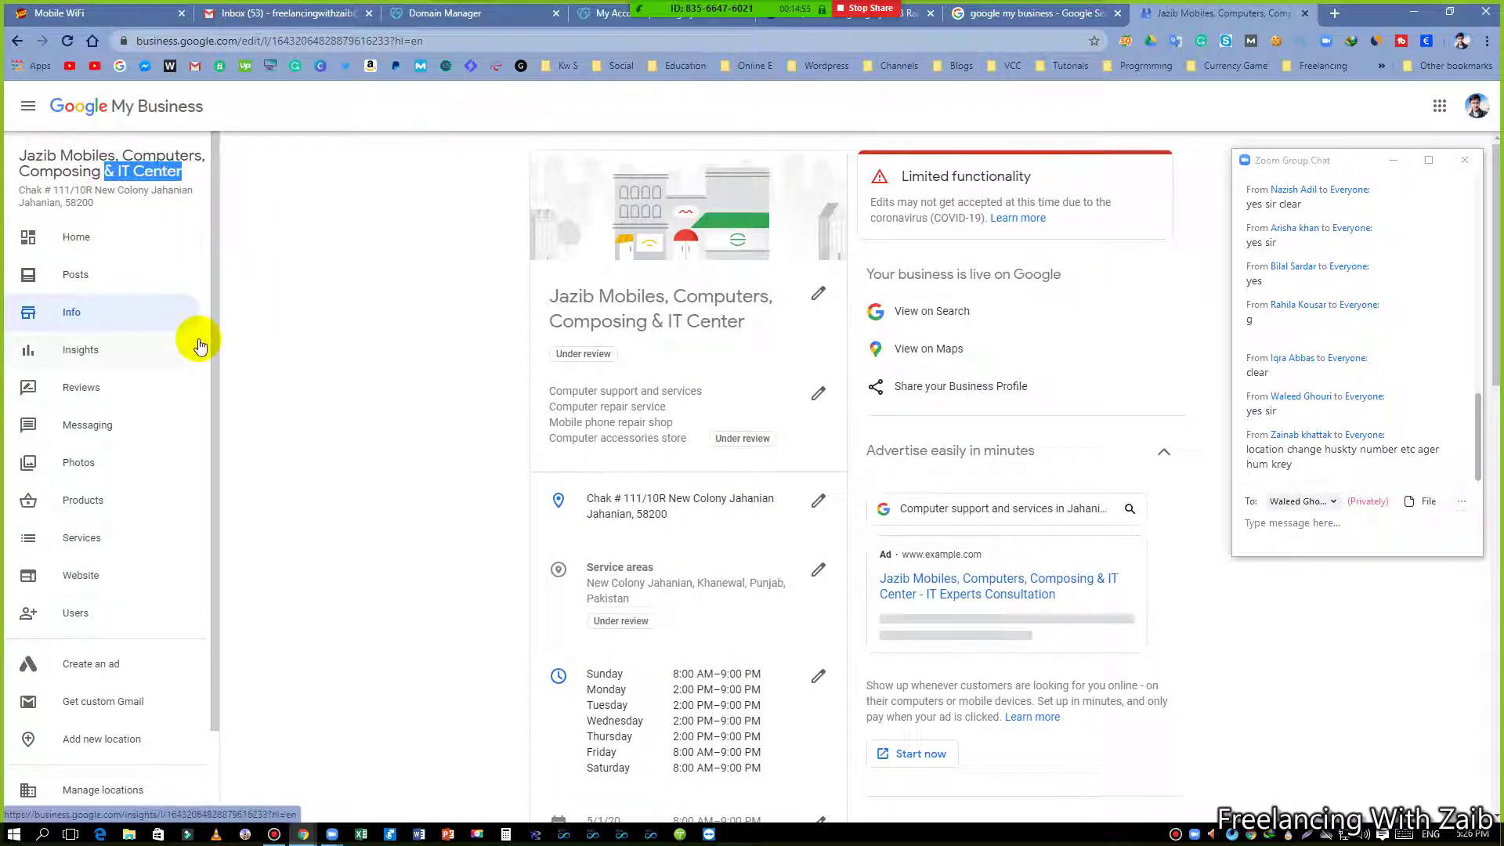
left_click(380, 372)
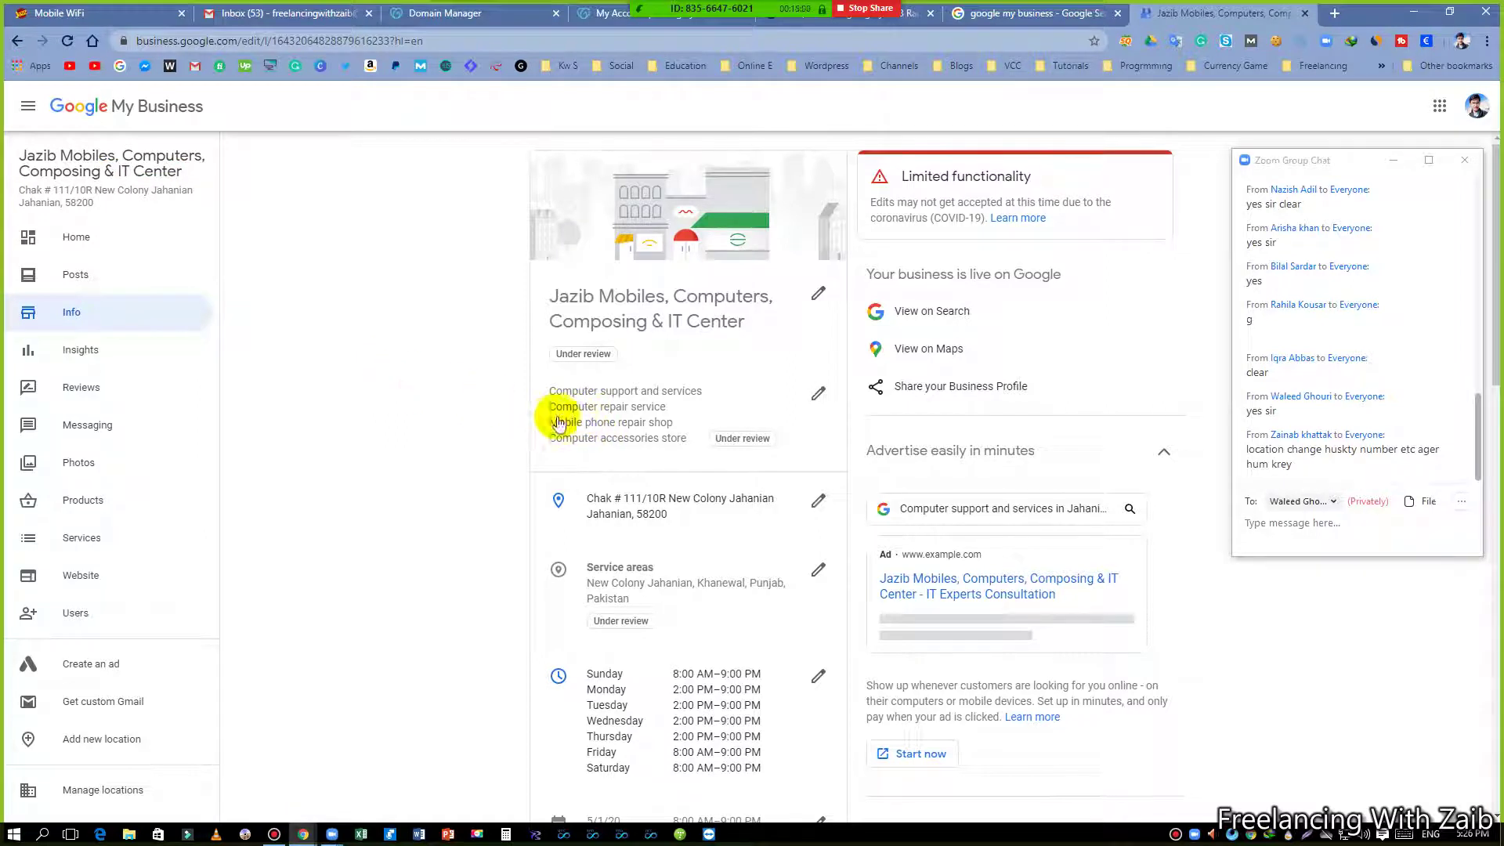
mouse_move(577, 365)
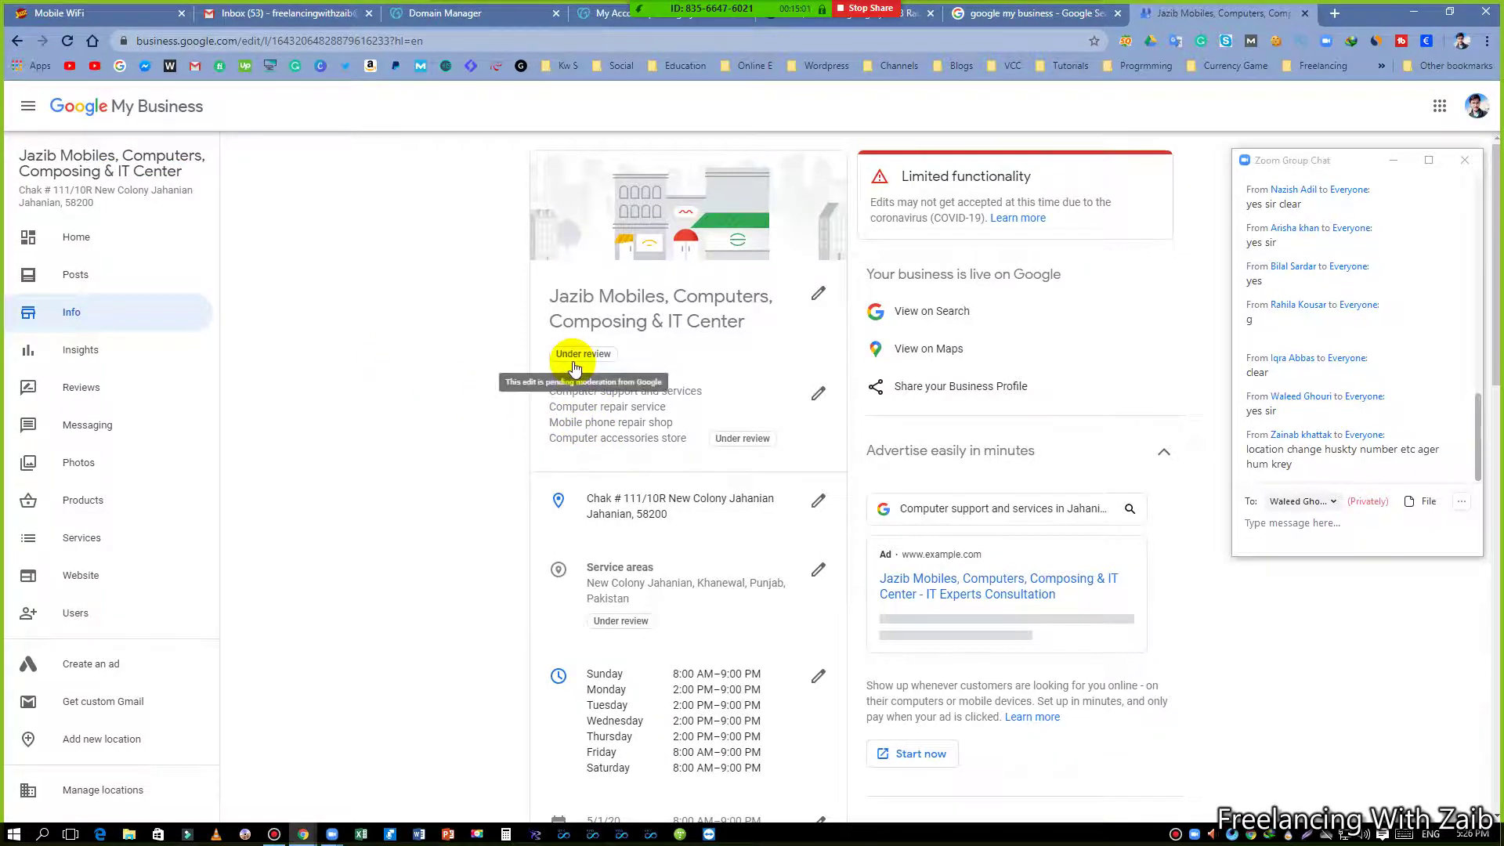
left_click_drag(546, 339, 626, 364)
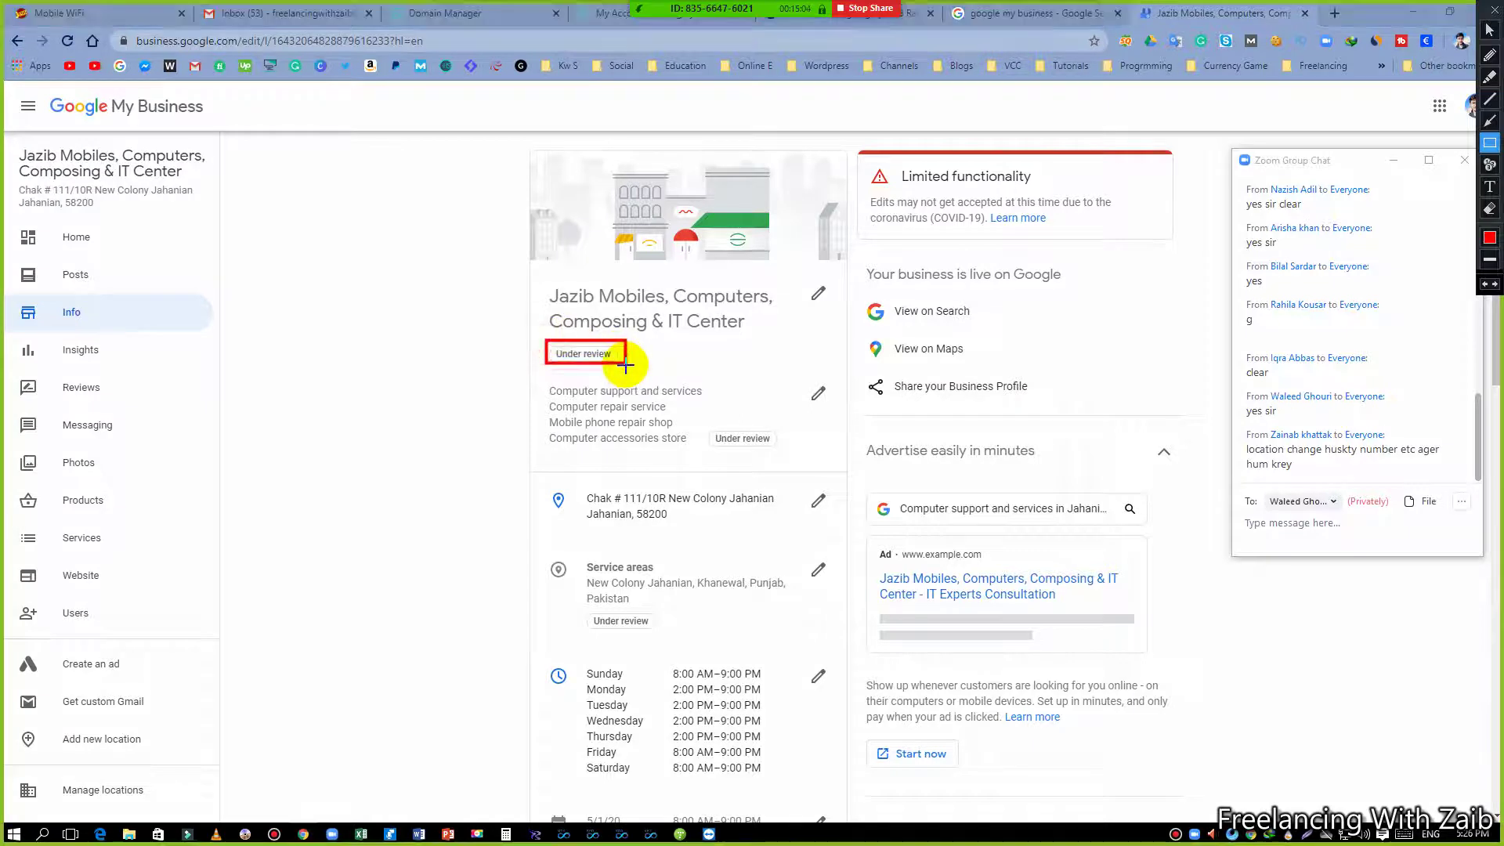
left_click_drag(695, 418, 787, 460)
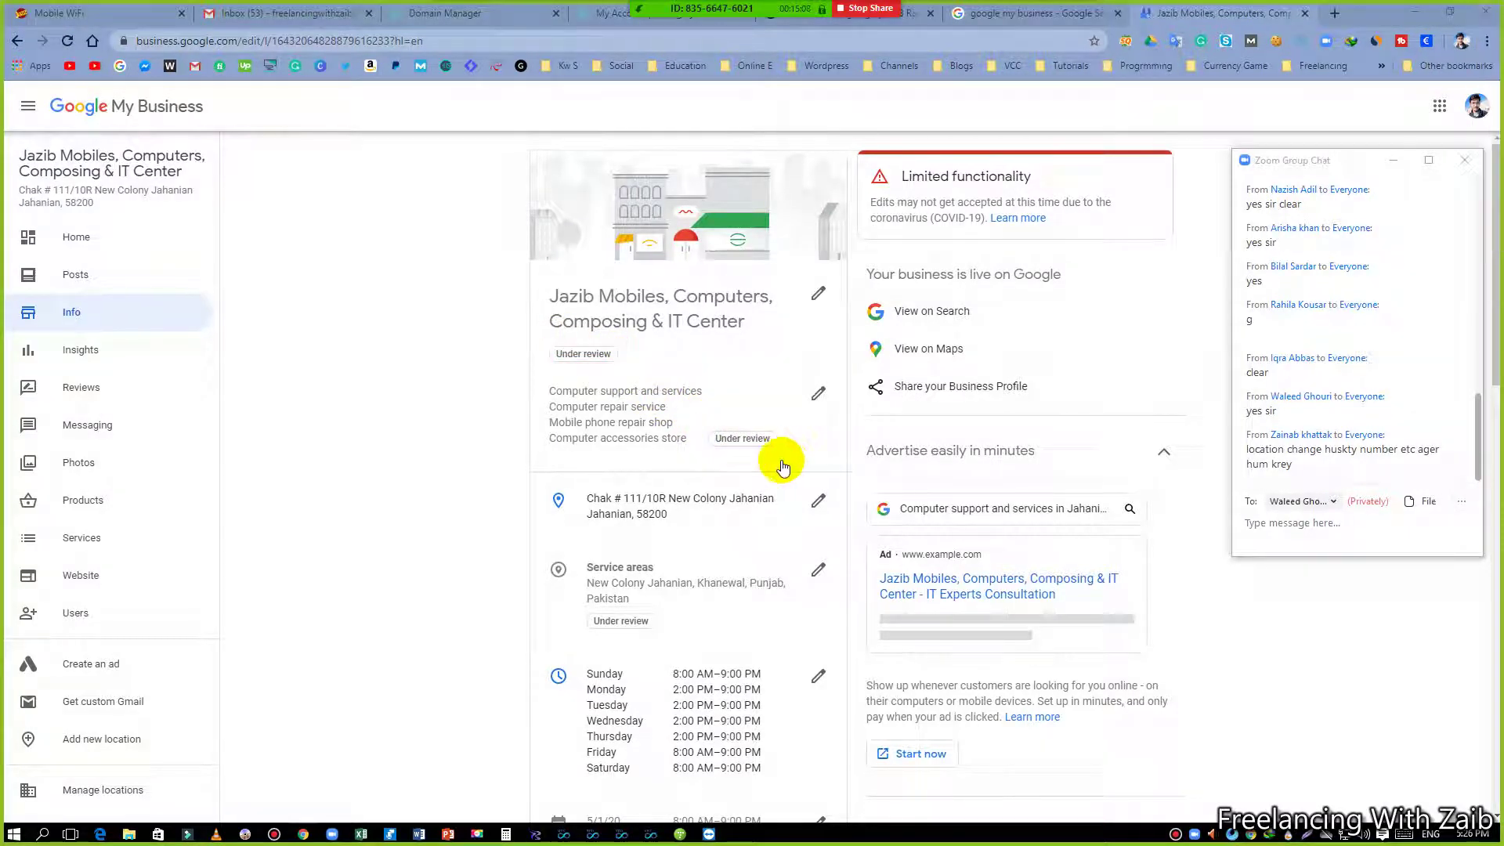
- Open the Category editor, view the primary category suggestions and additional categories, and close it without applying changes
left_click(587, 423)
left_click(619, 370)
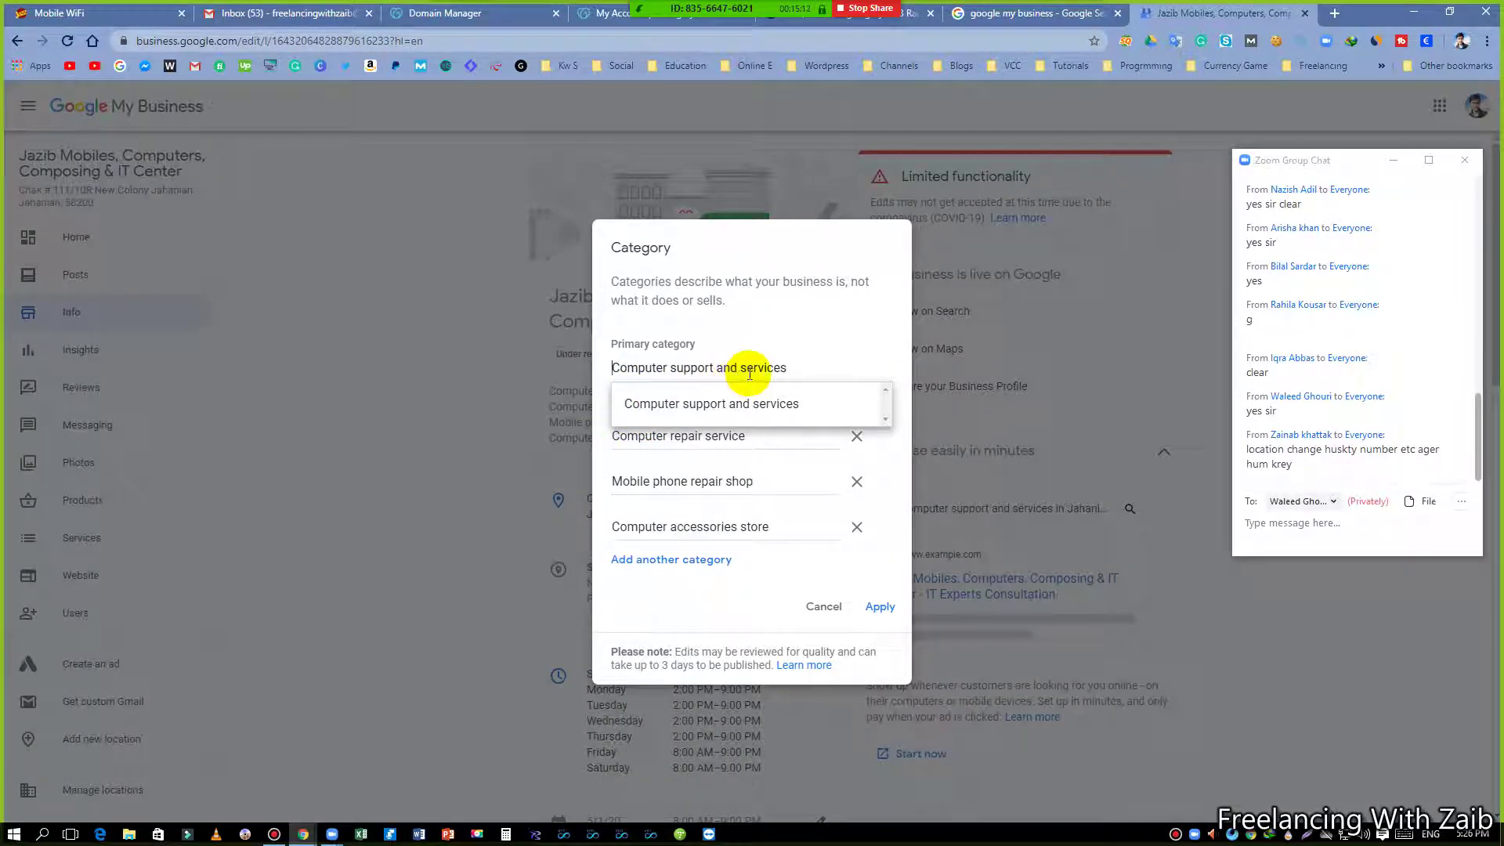
left_click(588, 430)
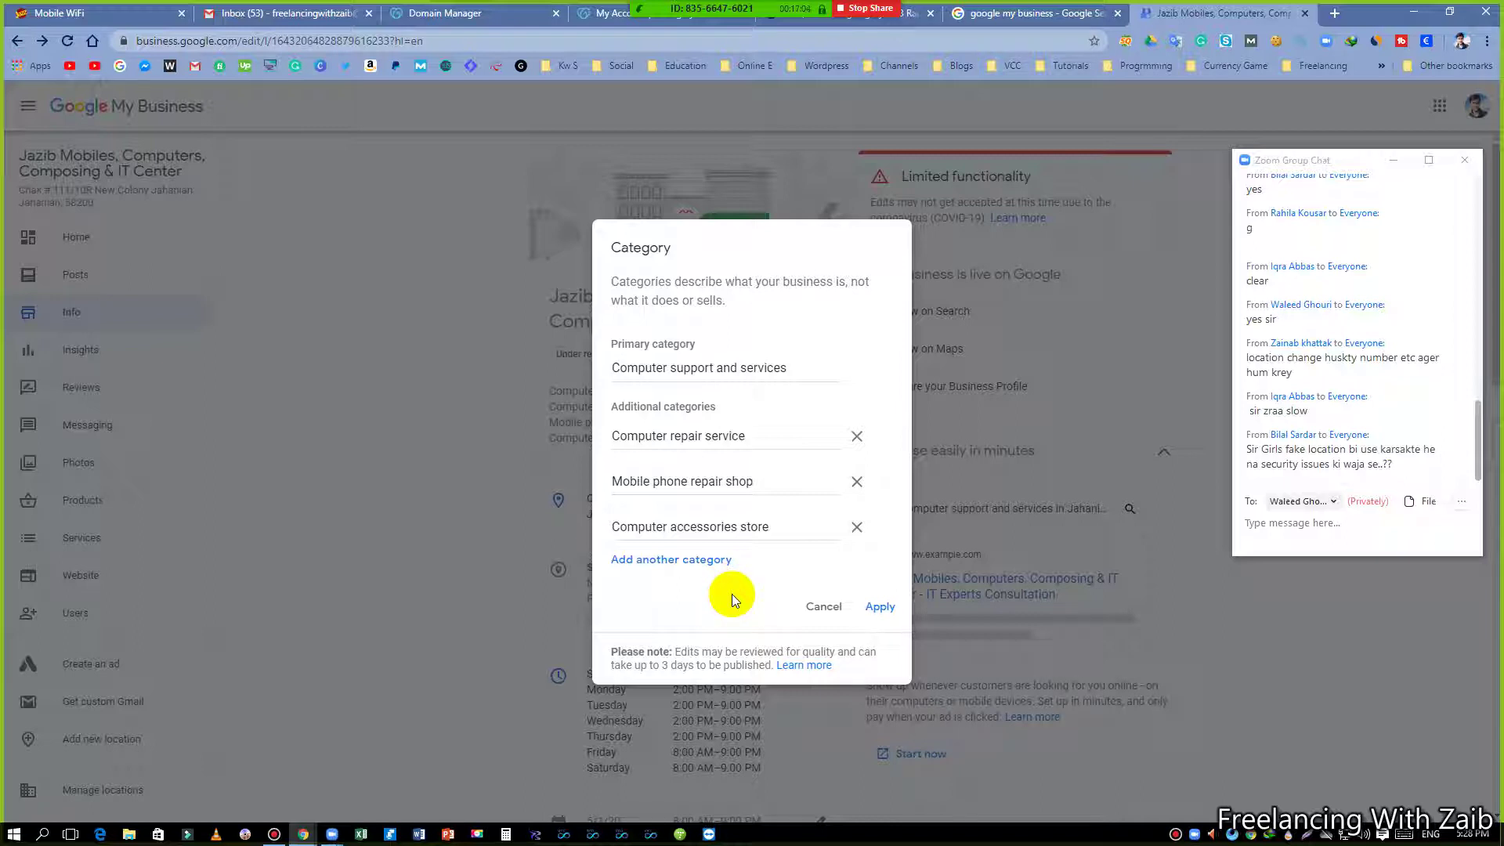
left_click(814, 616)
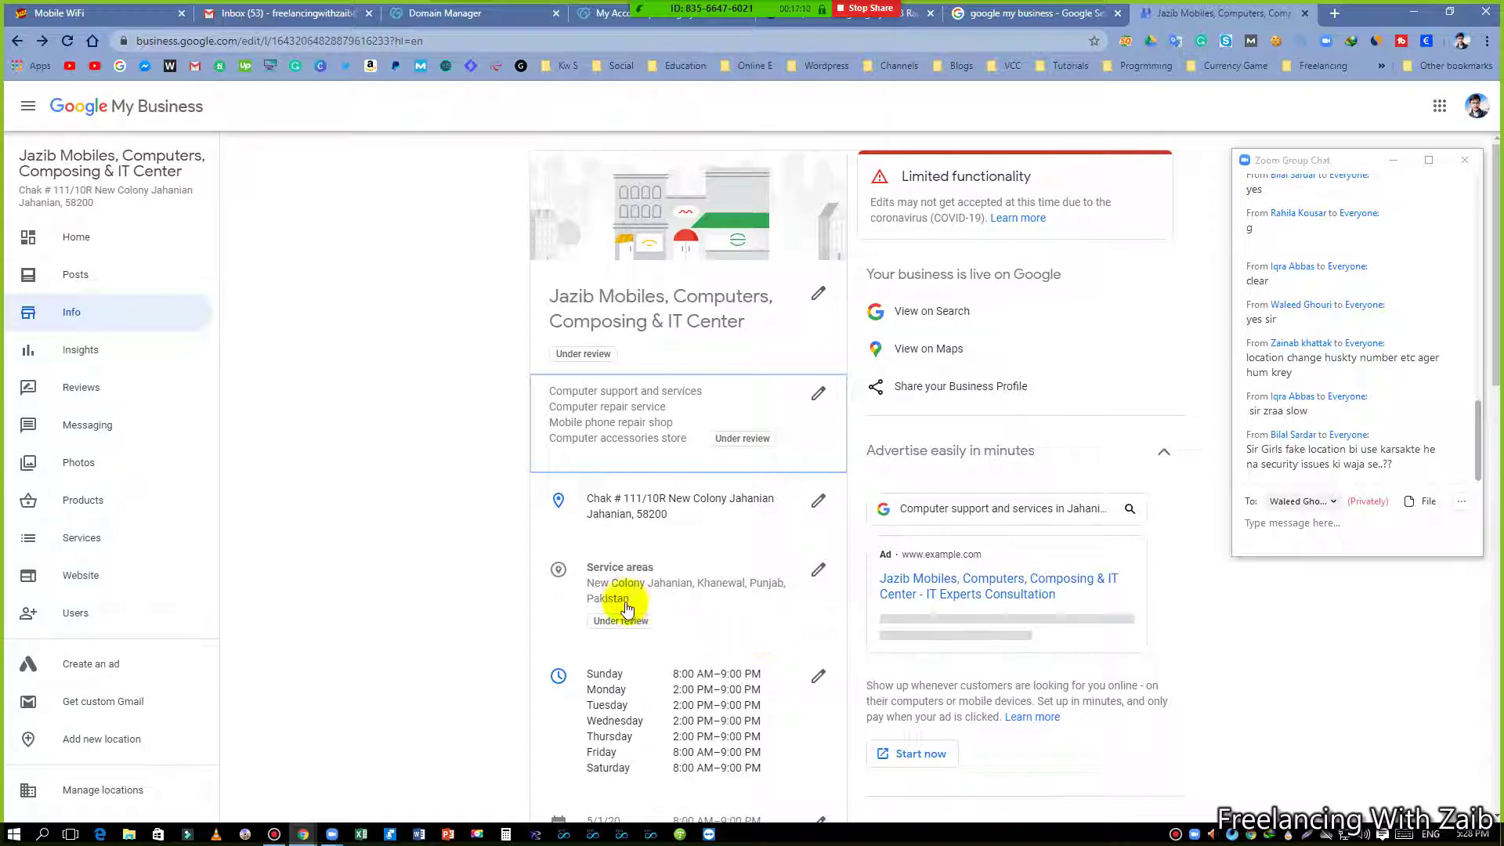
- Outline the weekly opening hours, Sunday's hours and the Monday to Thursday hours, and clear the outlines
scroll(571, 626, "down", 3)
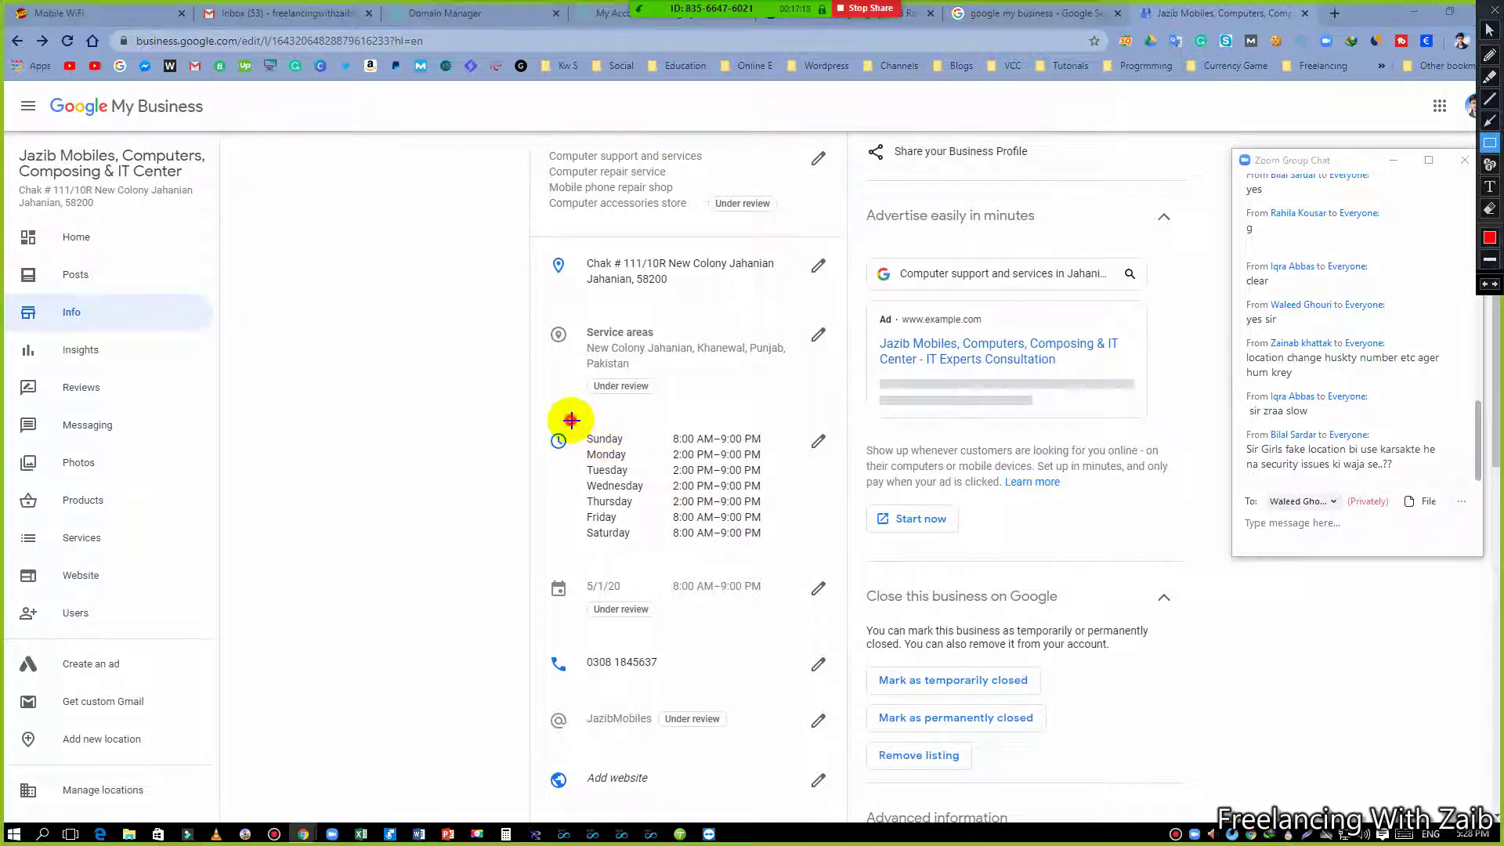
left_click_drag(570, 421, 787, 551)
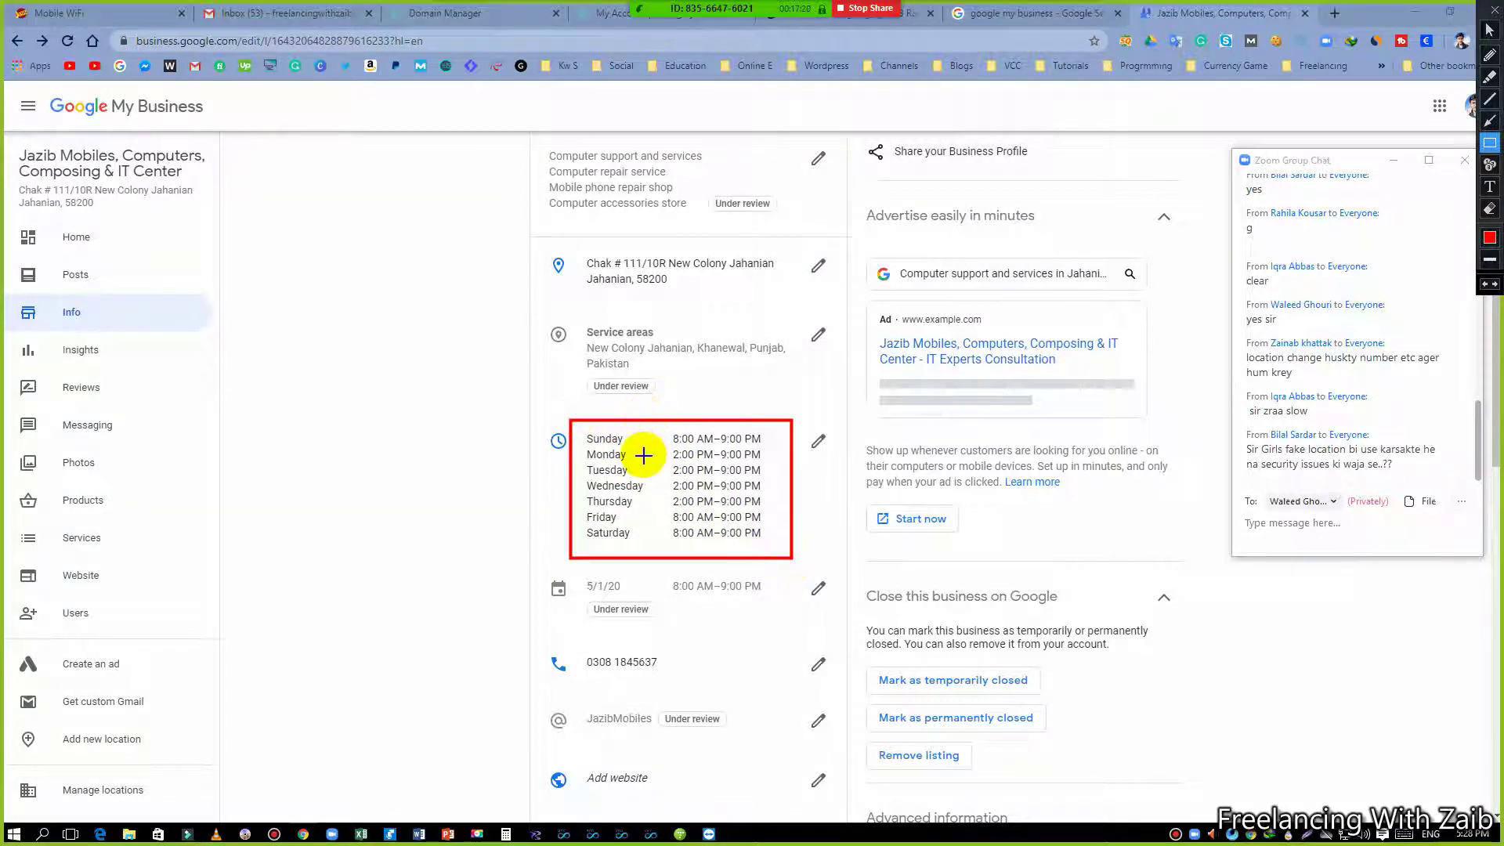
left_click_drag(660, 430, 766, 447)
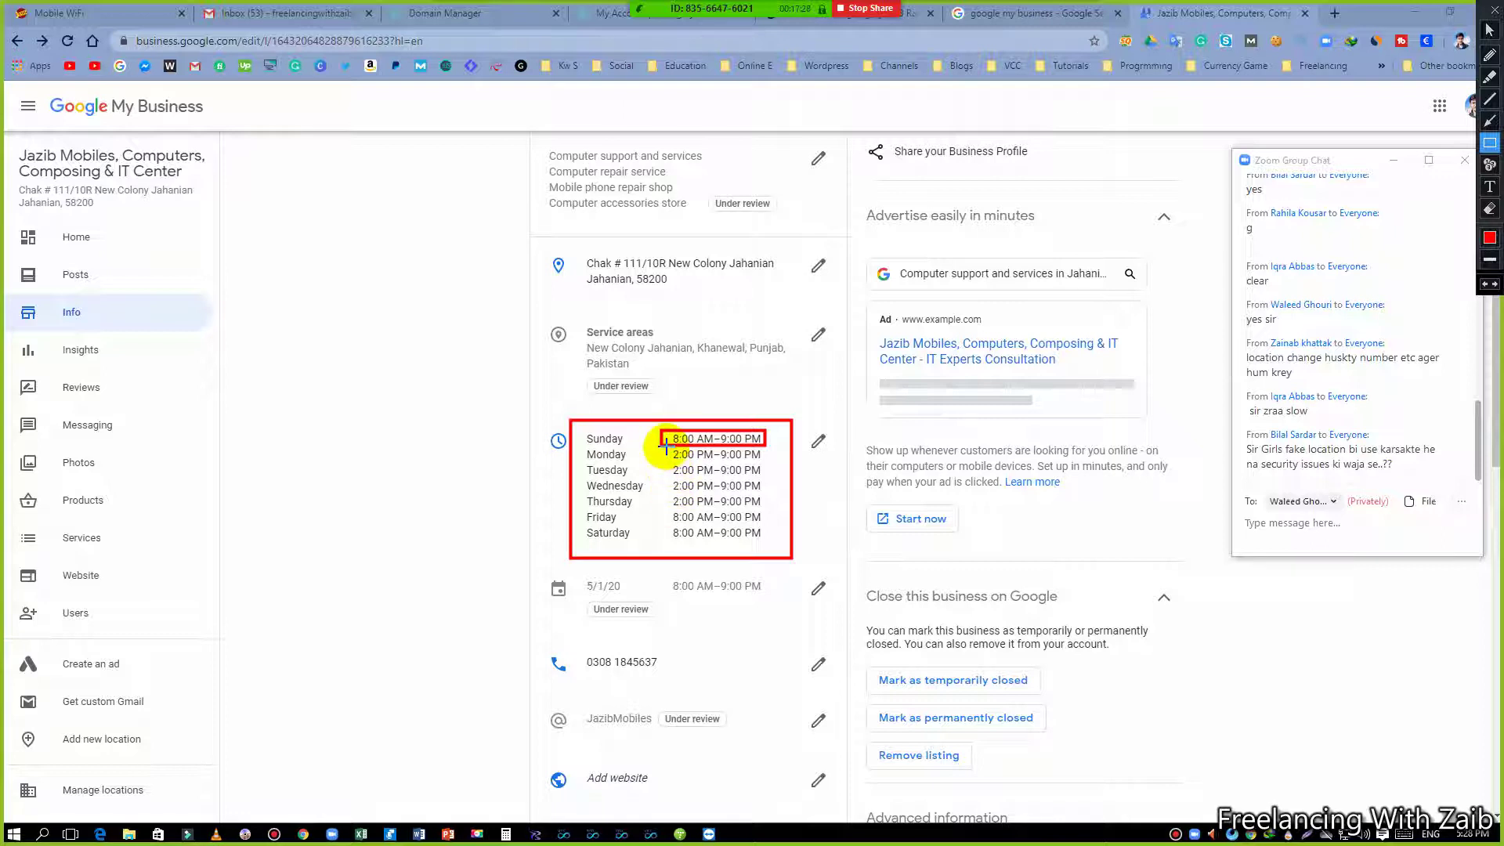
mouse_move(666, 447)
left_mouse_down()
mouse_move(699, 483)
mouse_move(771, 511)
left_mouse_up()
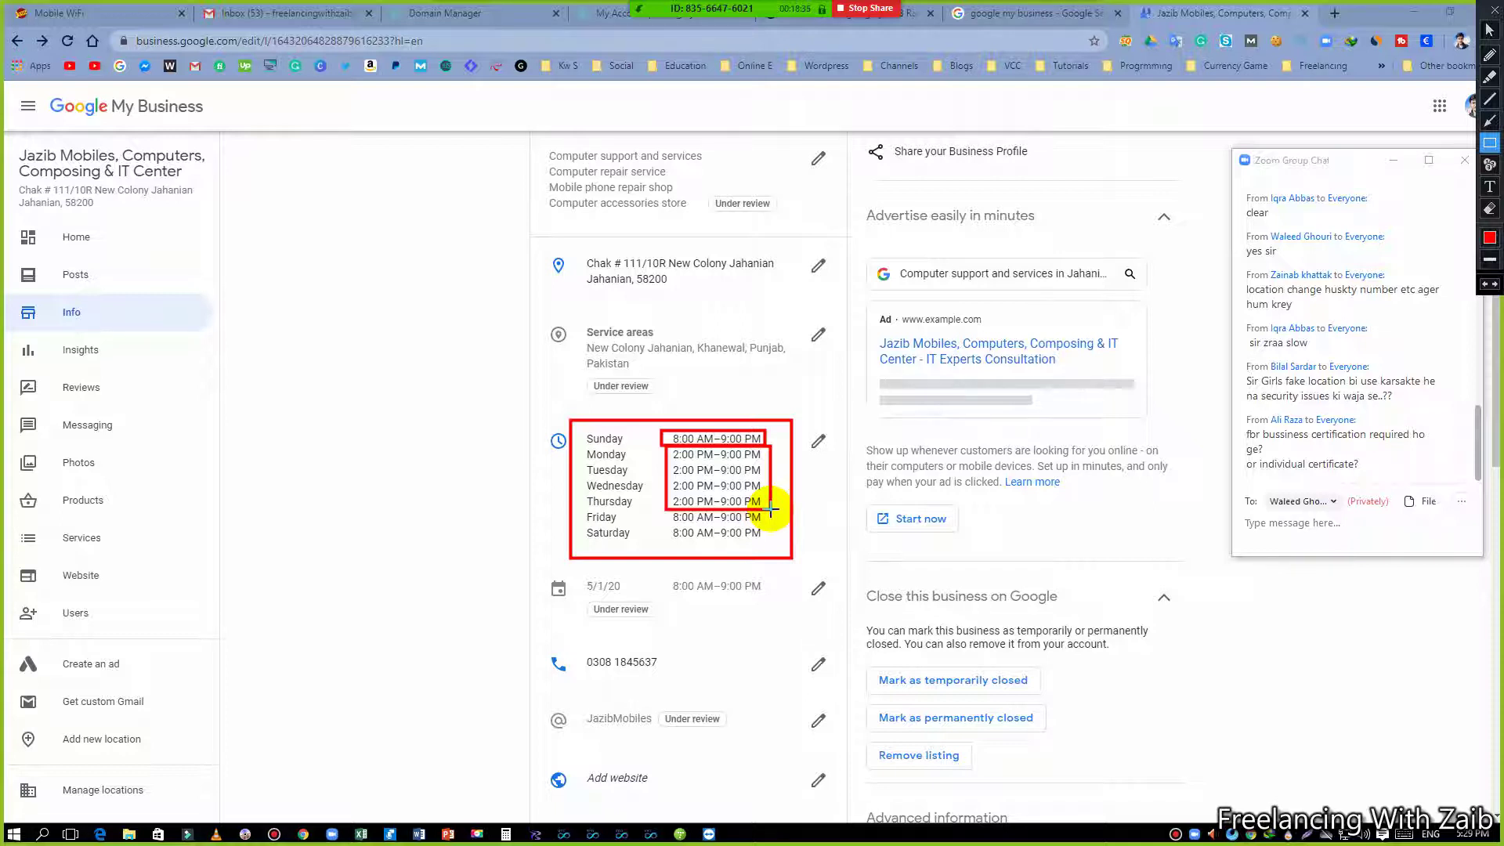
key("Escape")
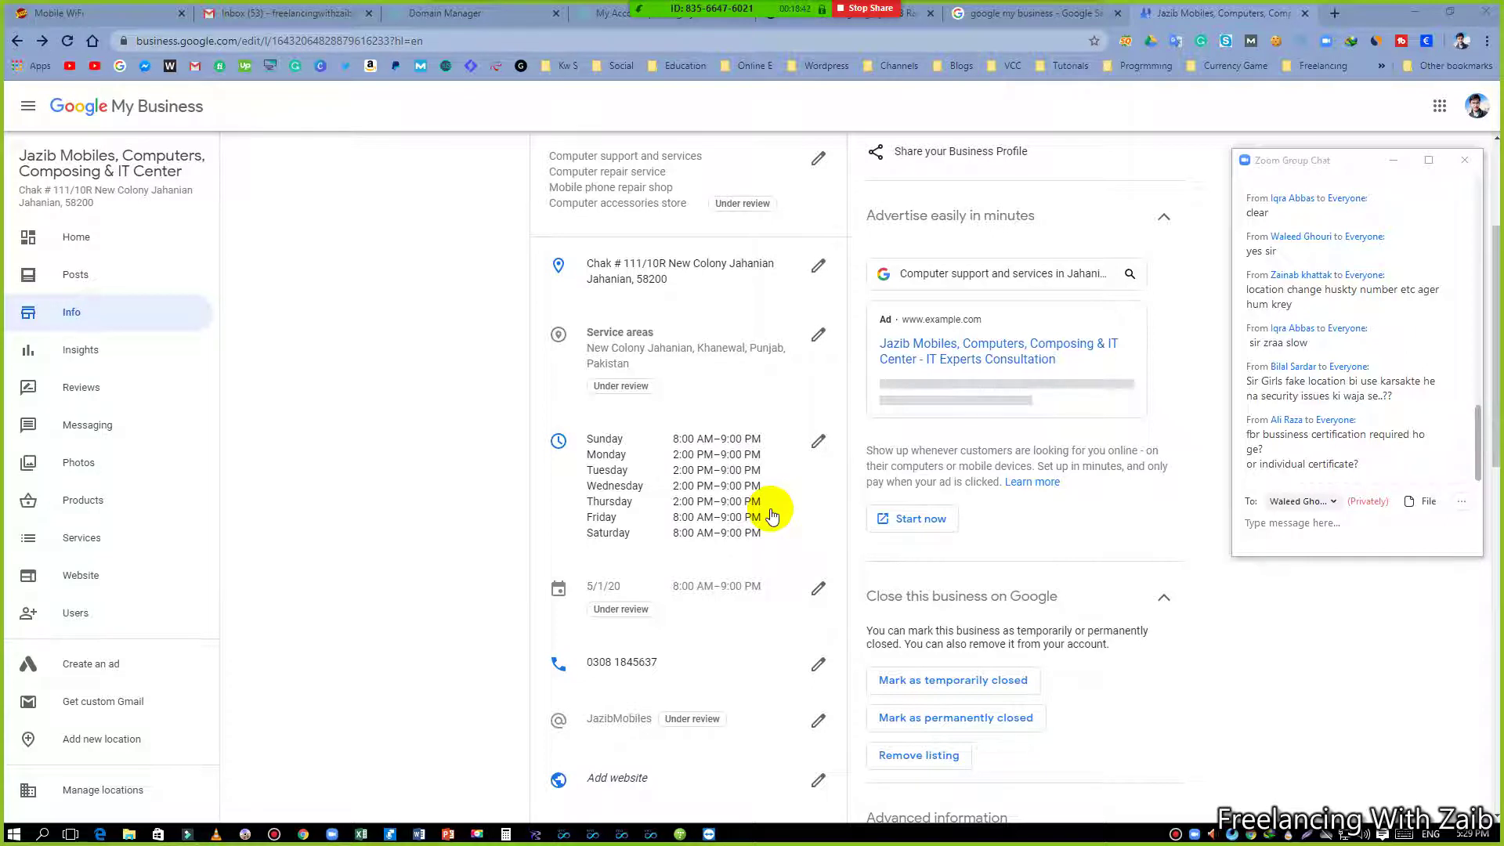
- Examine the remaining contact, website, services and description fields on the Info page, outlining the Services list and showing it in full
scroll(771, 517, "down", 1)
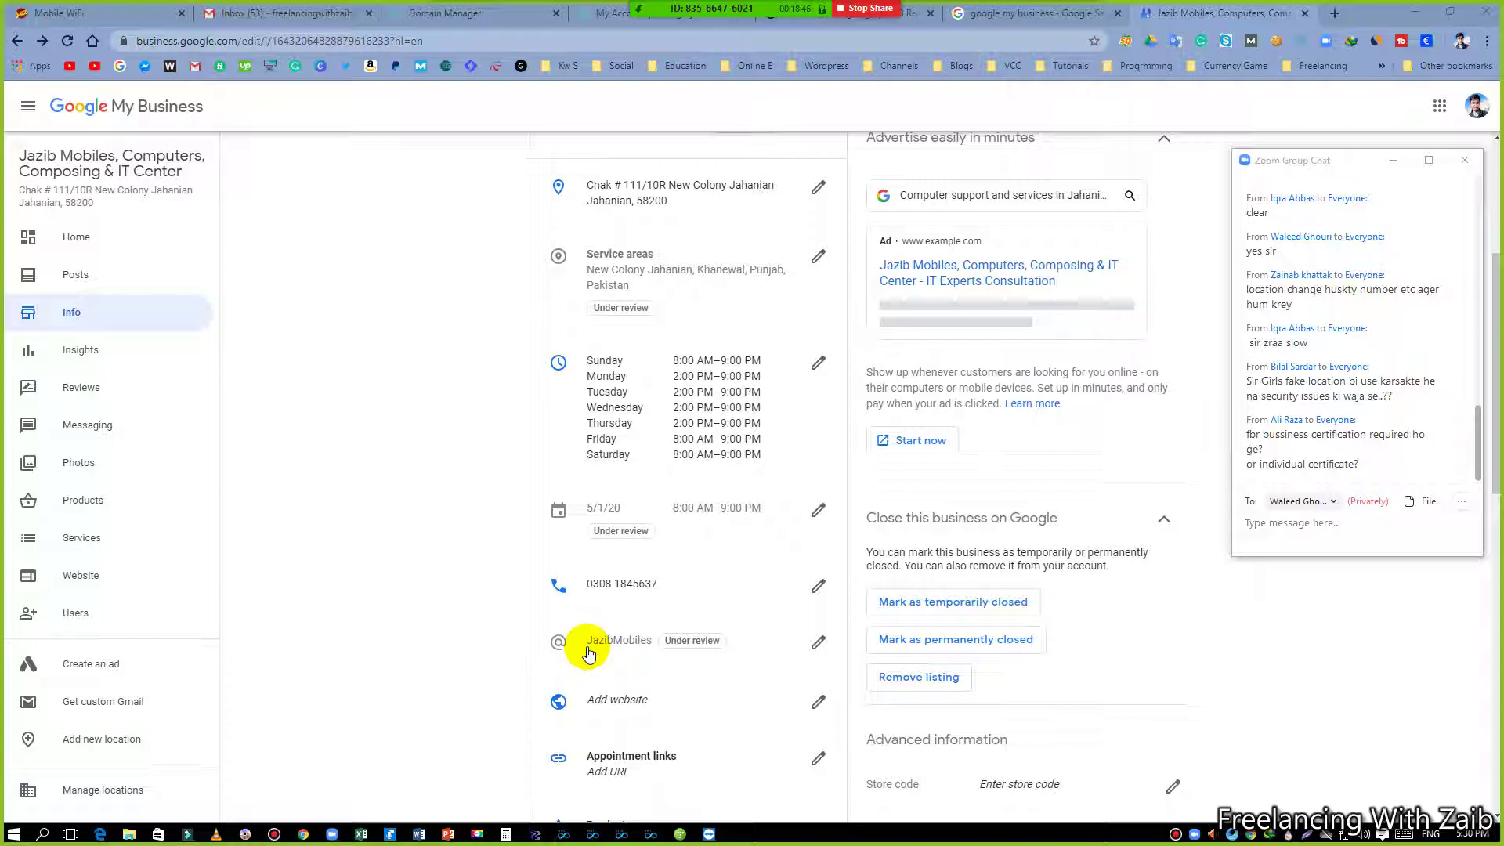
scroll(588, 650, "down", 2)
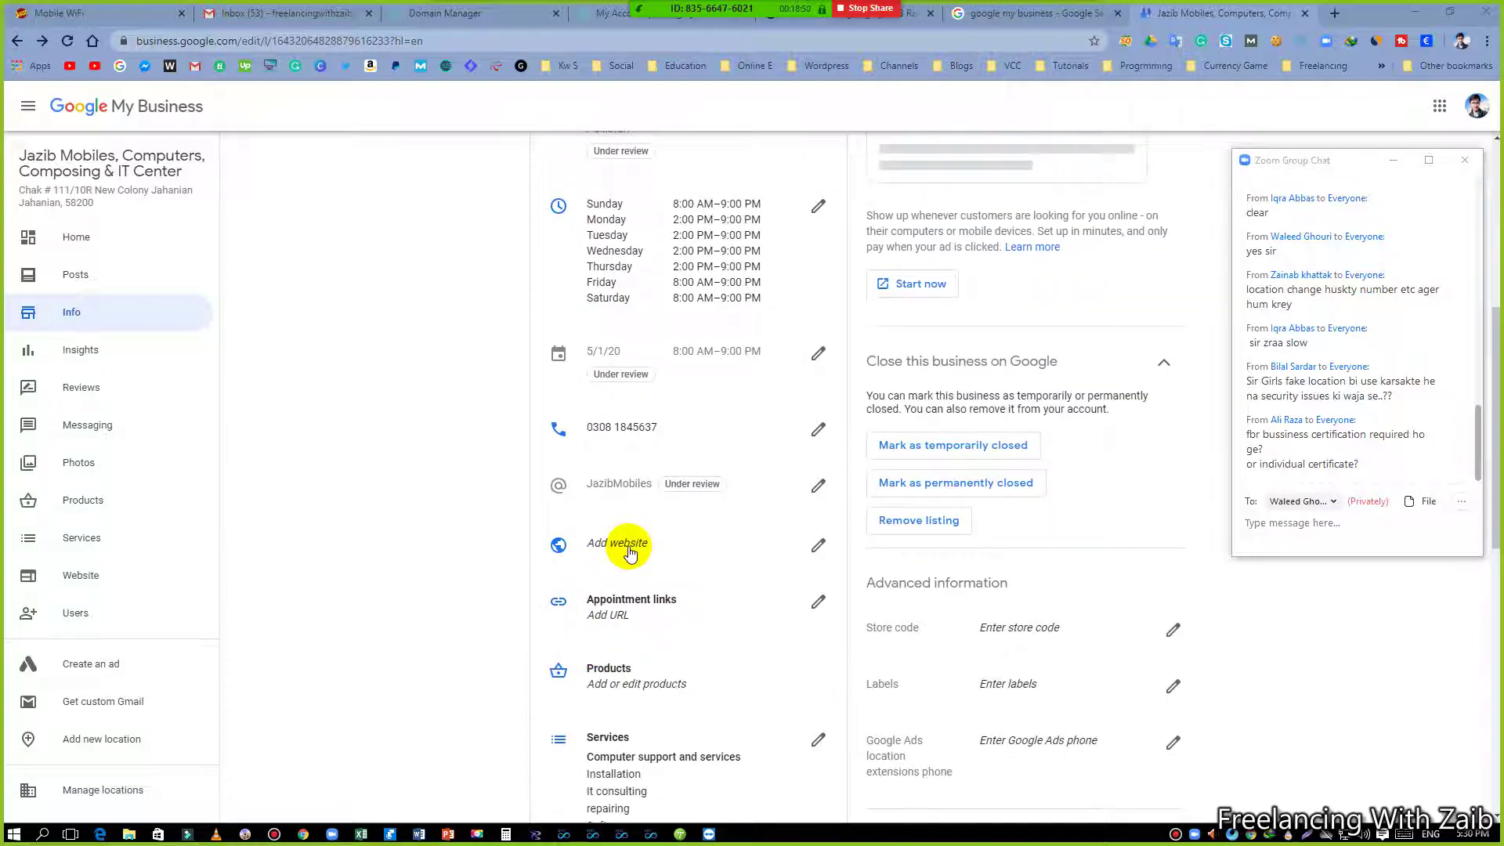
scroll(627, 549, "down", 2)
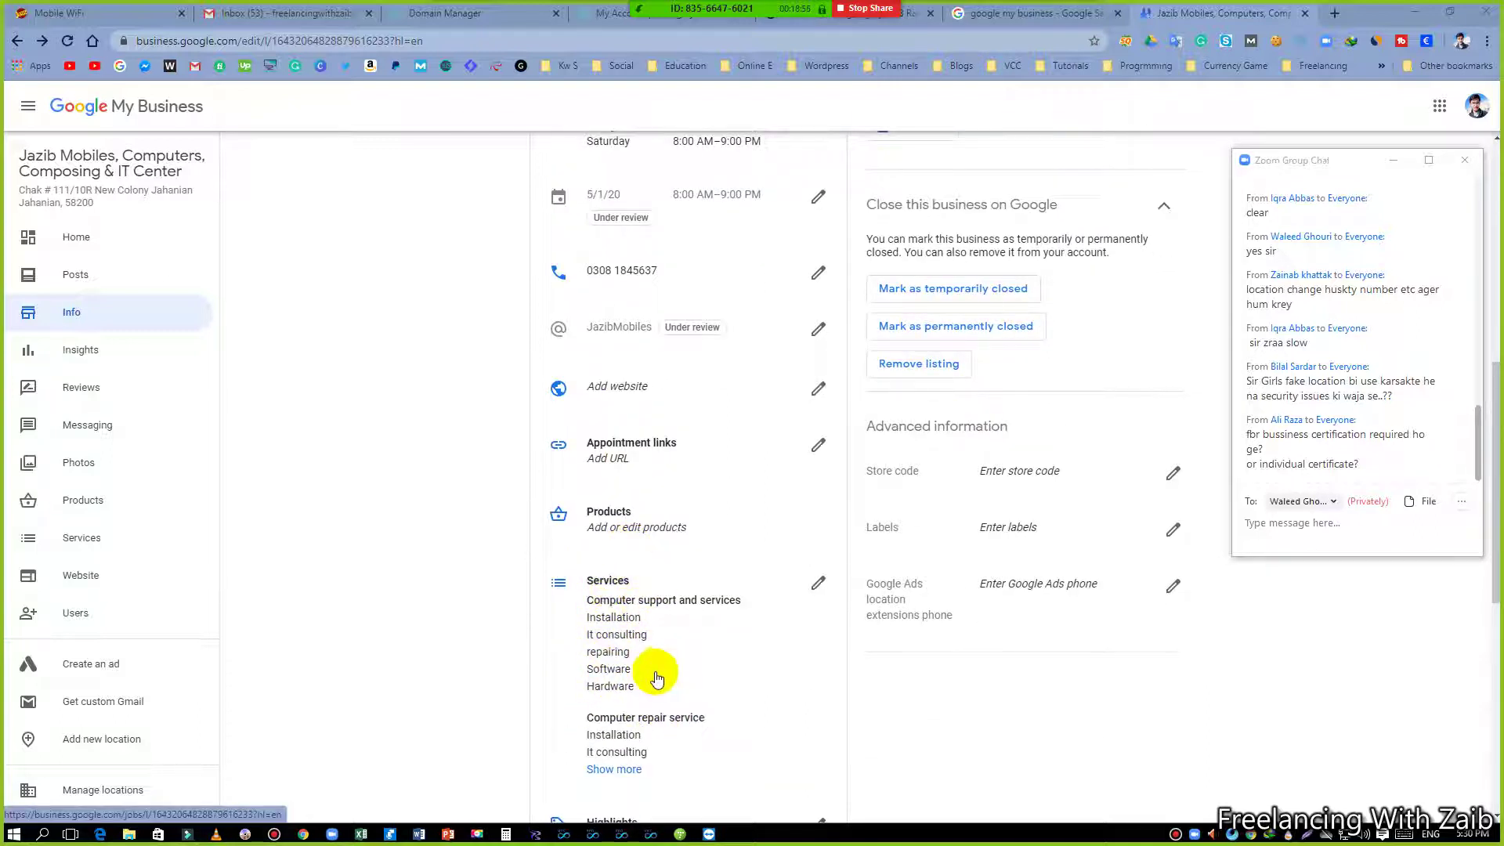
scroll(657, 678, "down", 1)
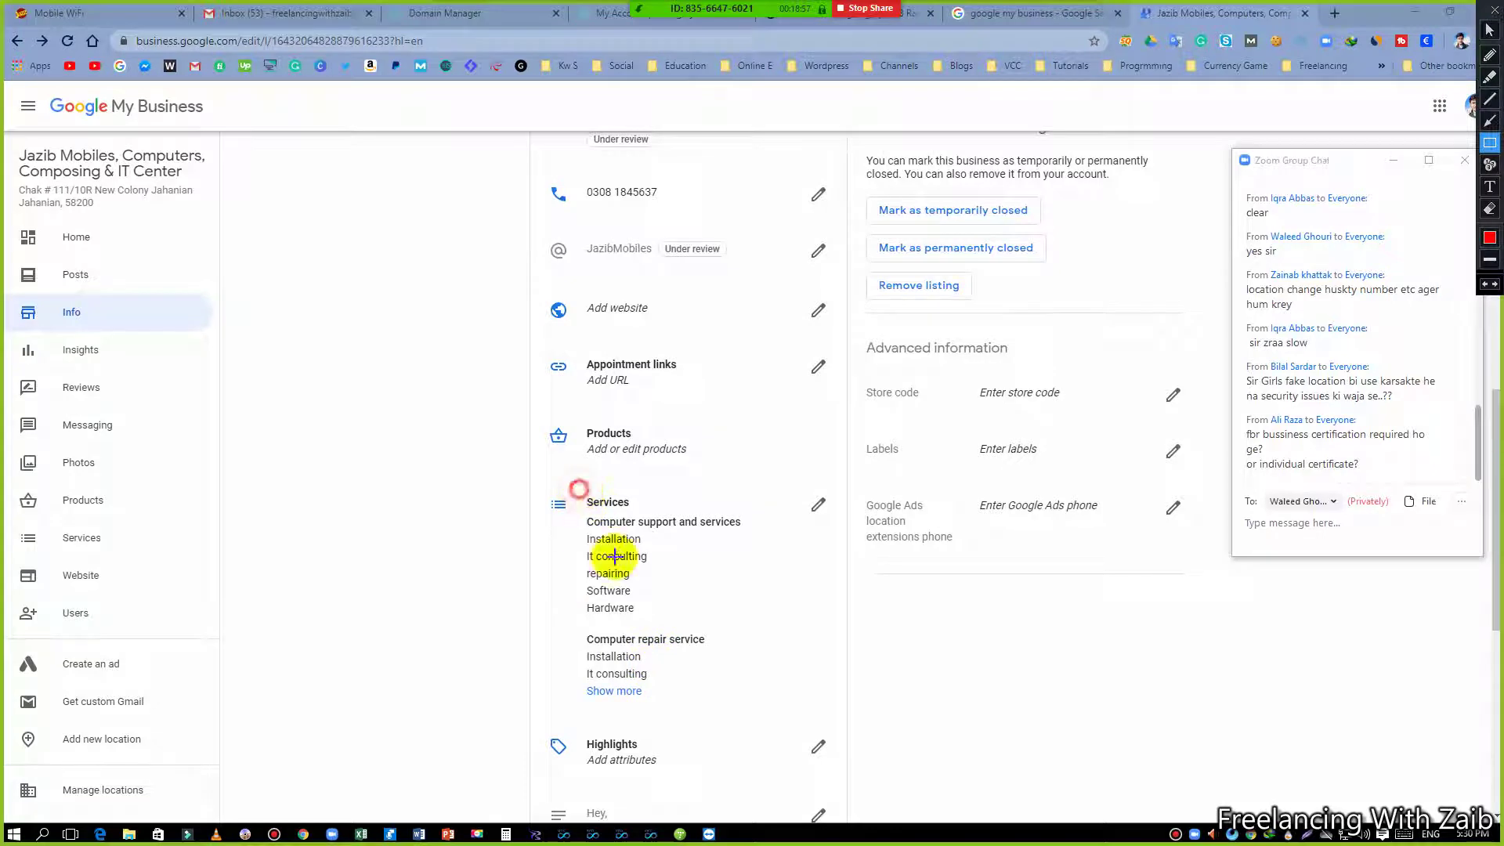
mouse_move(615, 556)
left_mouse_down()
mouse_move(749, 665)
mouse_move(772, 712)
left_mouse_up()
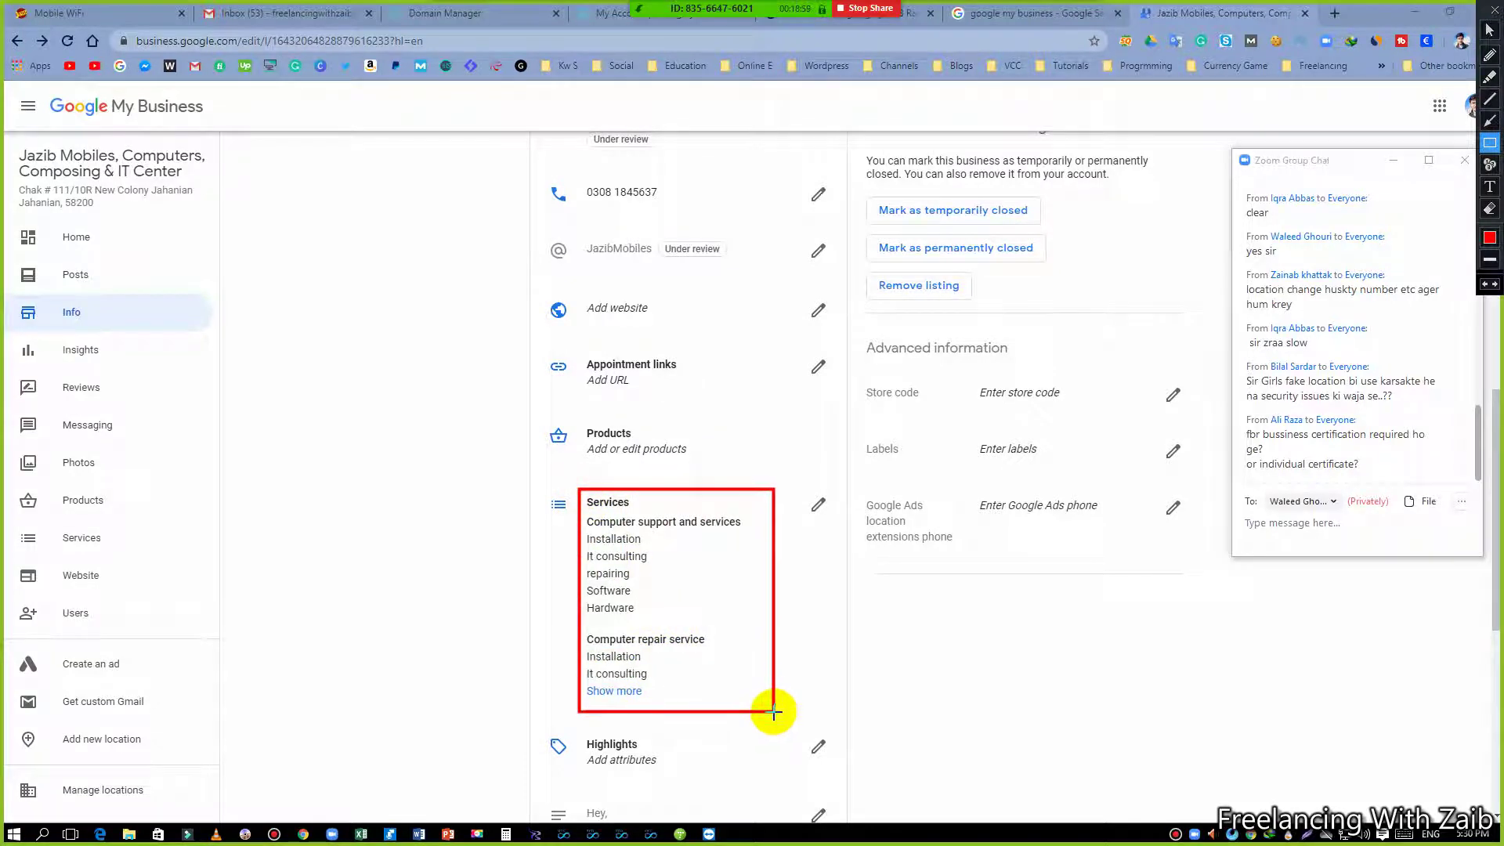
left_click(621, 689)
scroll(792, 688, "down", 3)
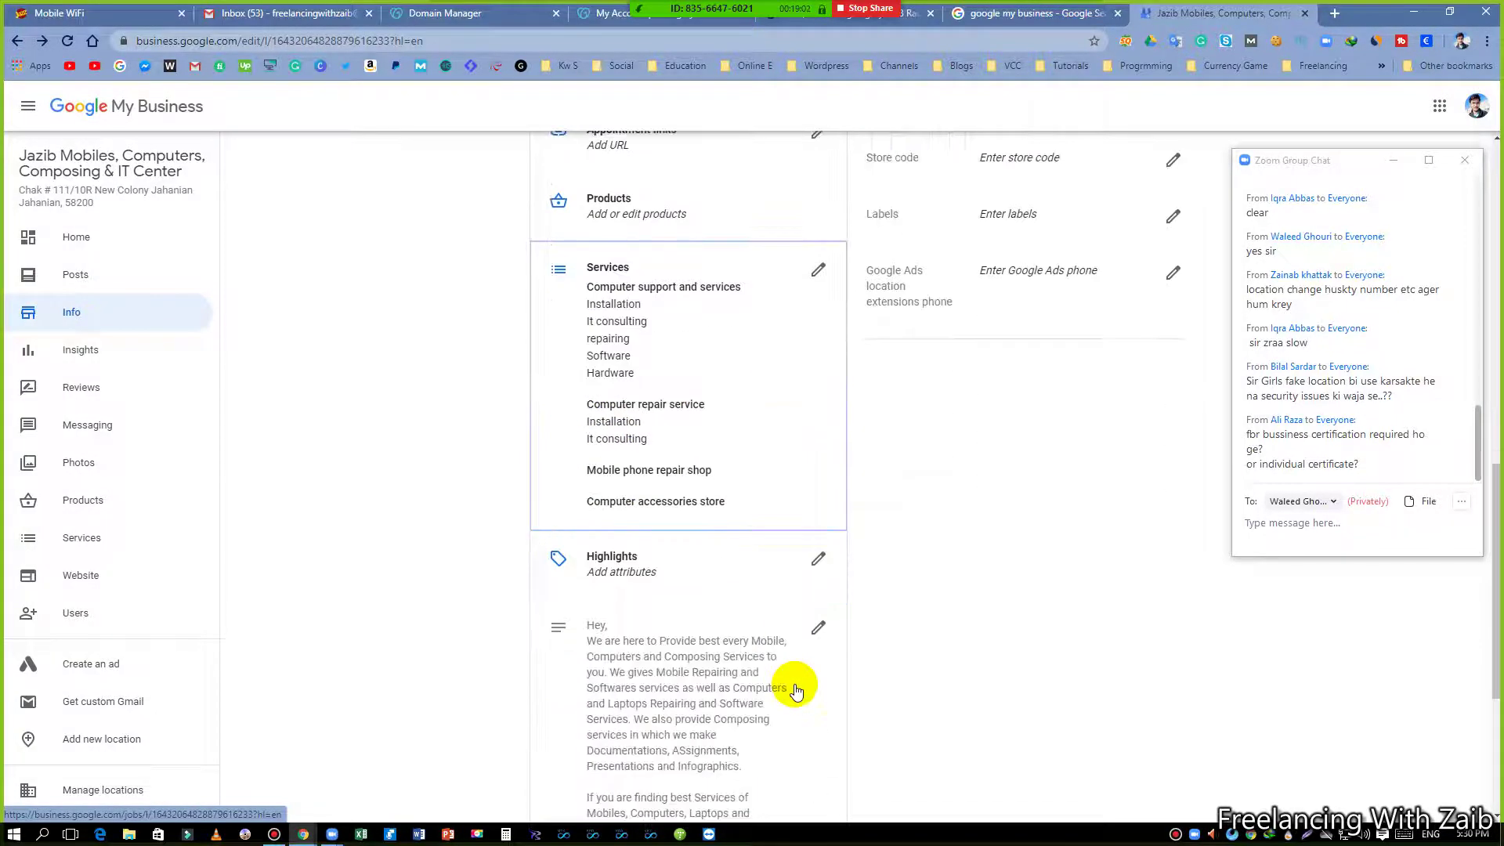
scroll(792, 688, "down", 4)
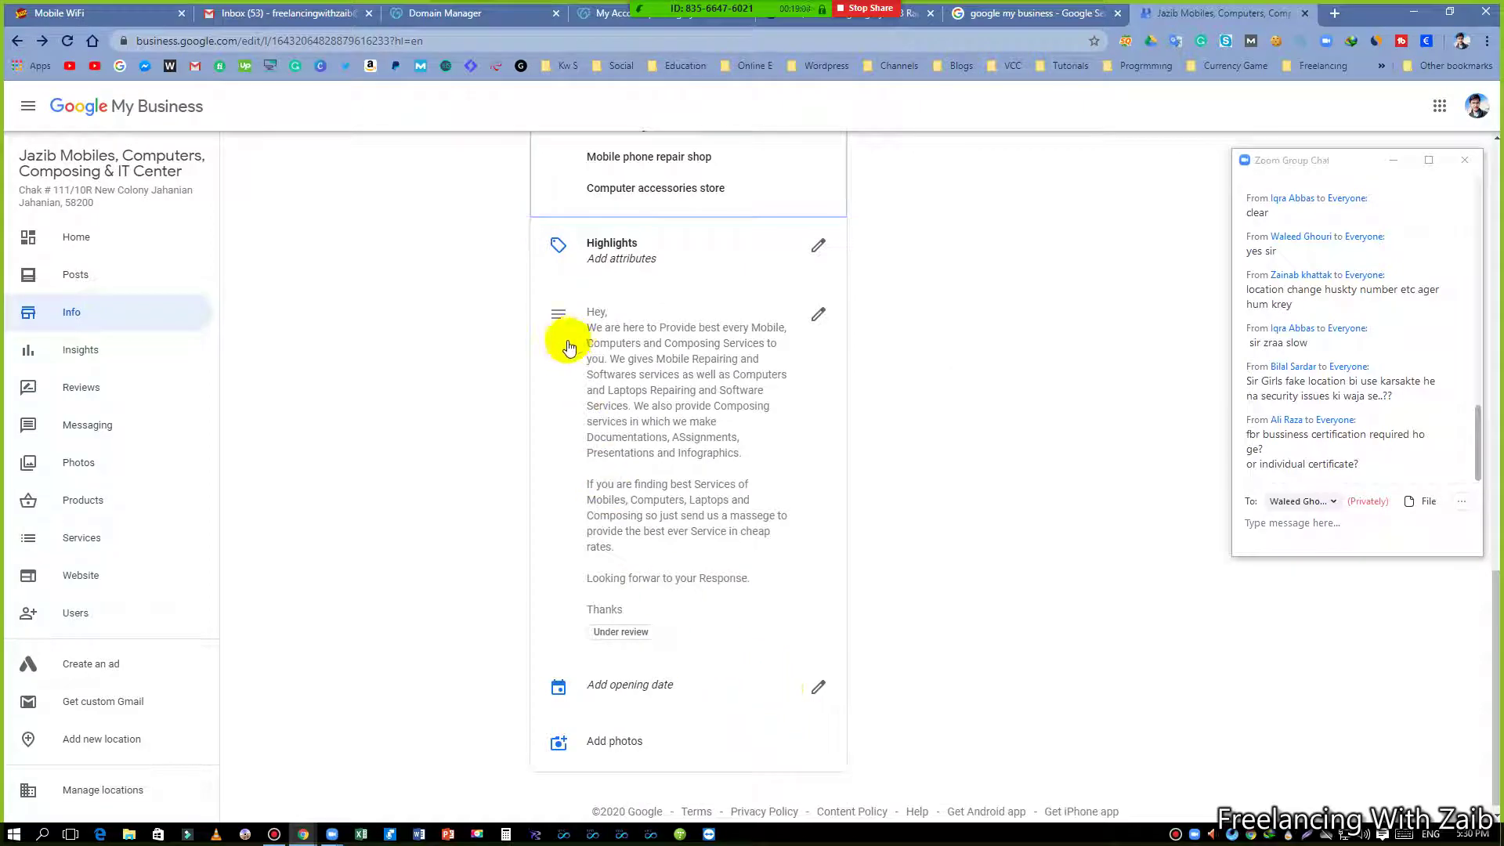
- View the listing's Insights and Messaging pages, and set the Zoom chat recipient to Everyone
left_click(97, 349)
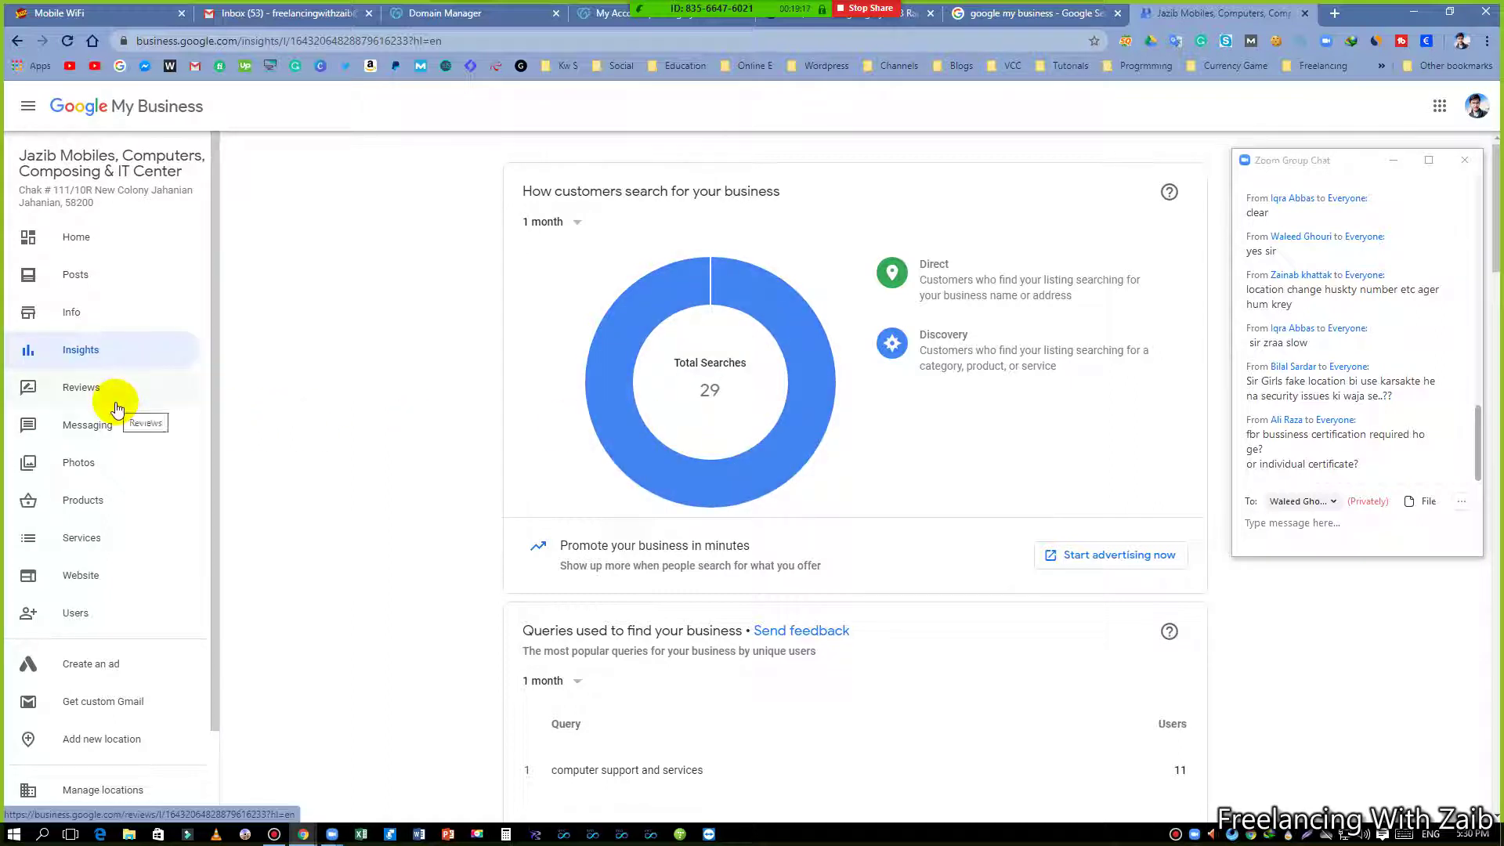
left_click(116, 427)
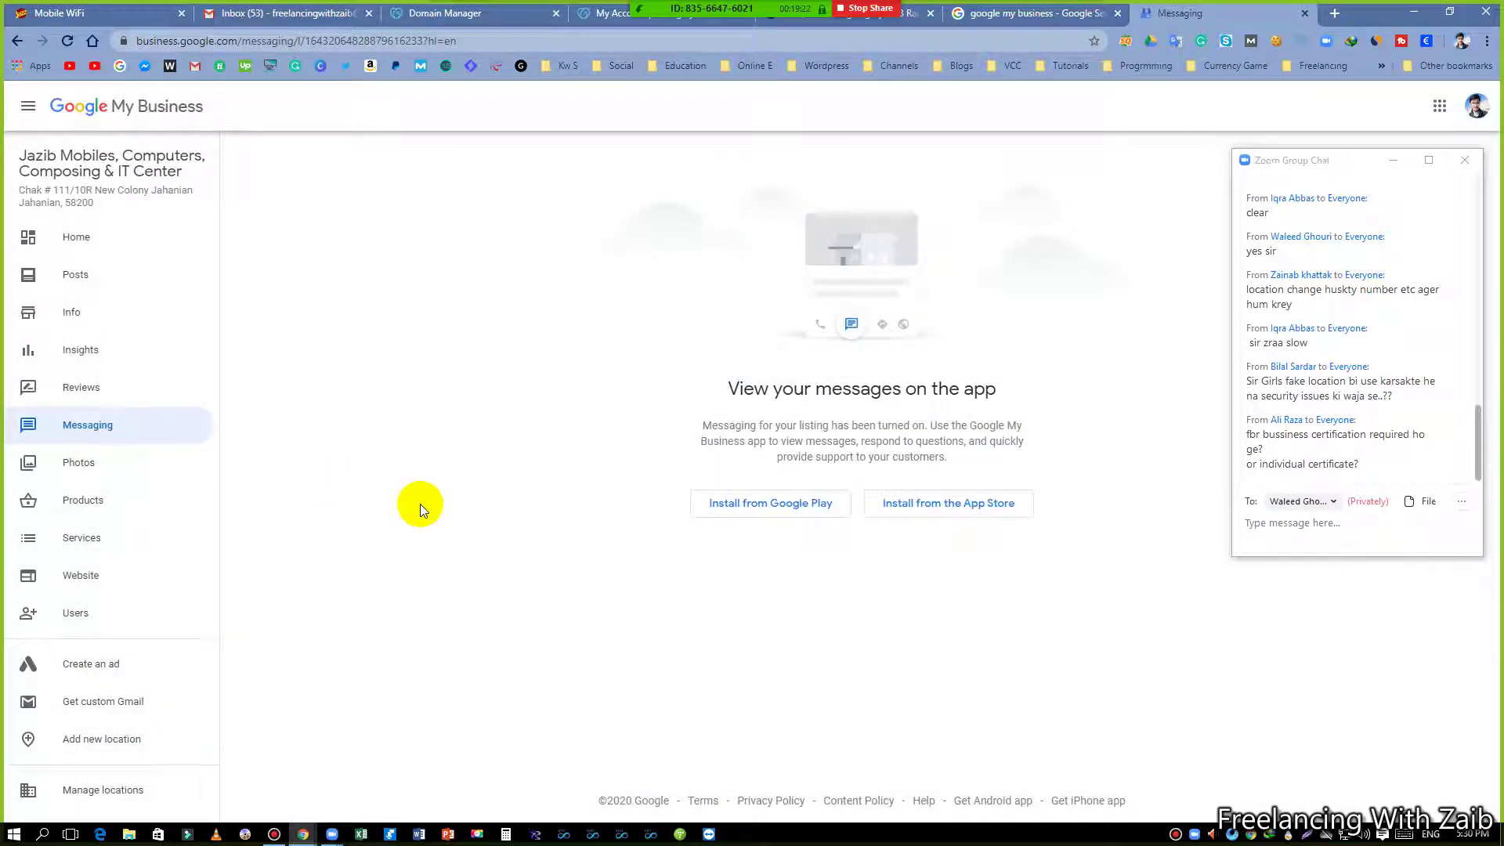
left_click(1313, 501)
left_click(1321, 555)
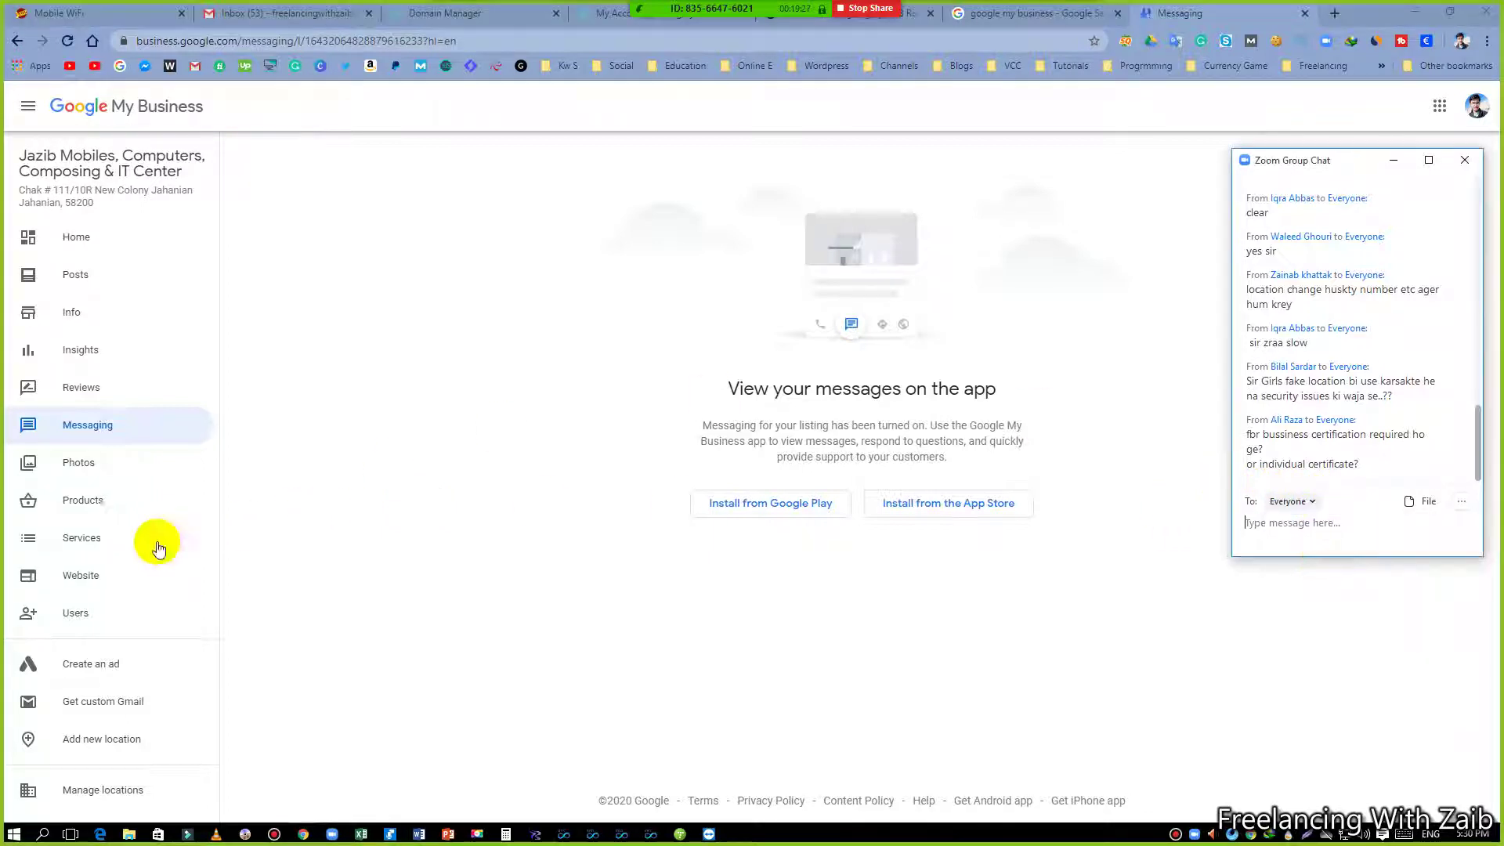
- Open the listing's Website builder, get started from the welcome message and pass the theme and story introduction tips
left_click(85, 589)
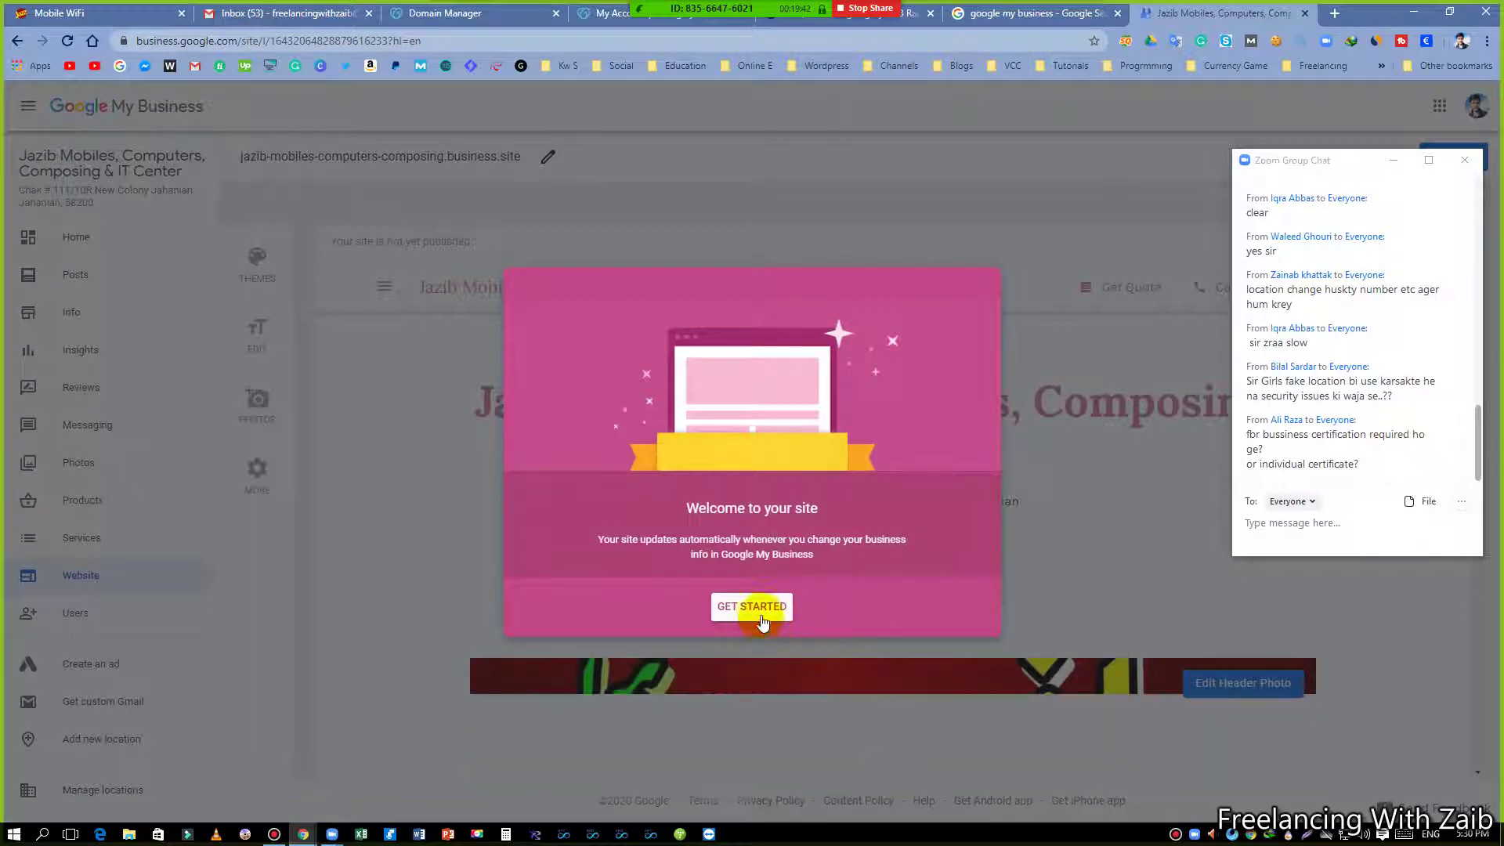
left_click(760, 607)
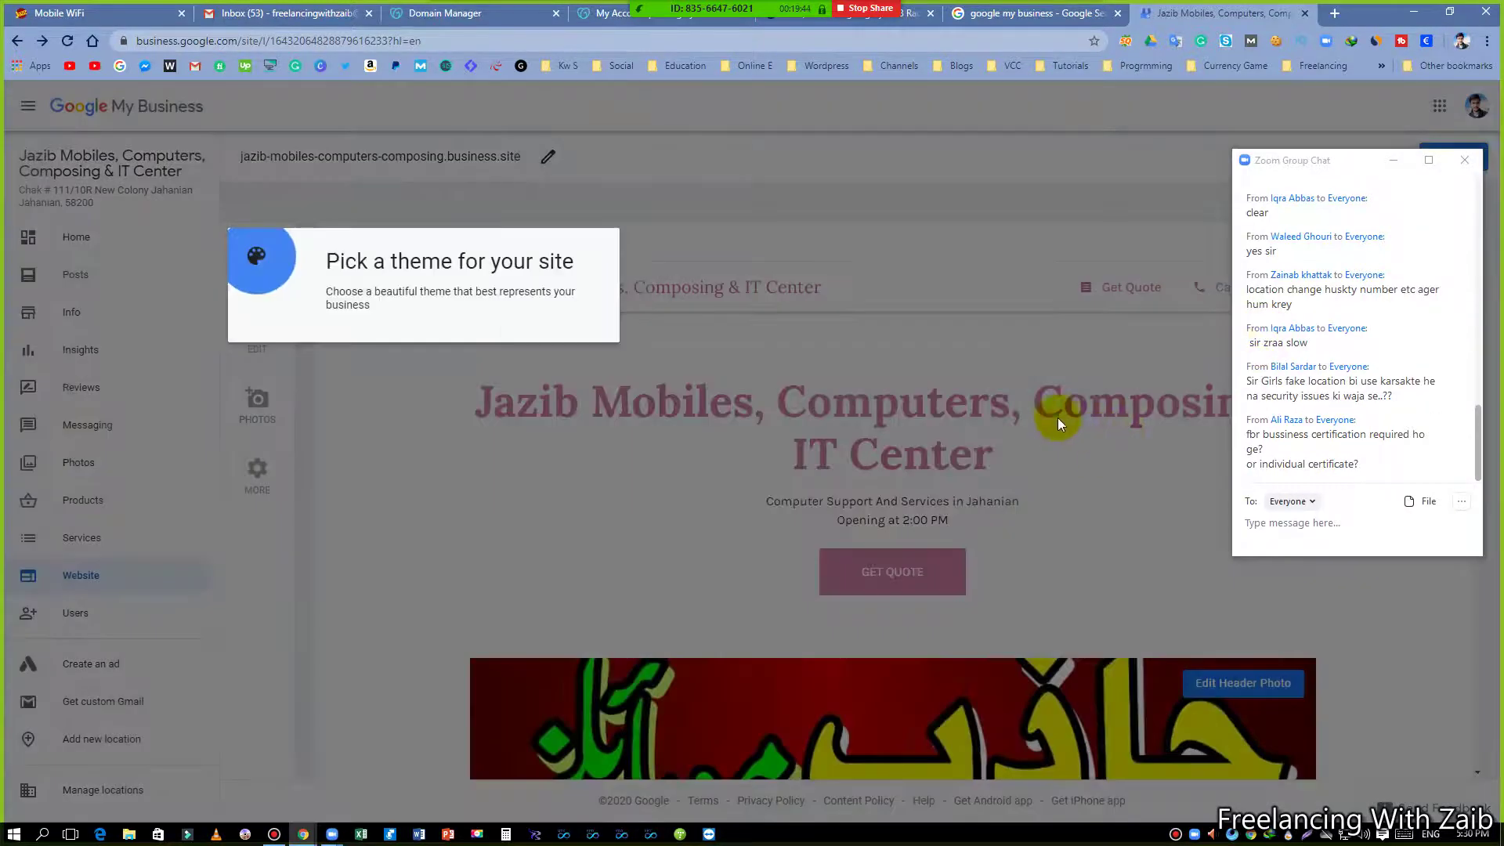
left_click(370, 383)
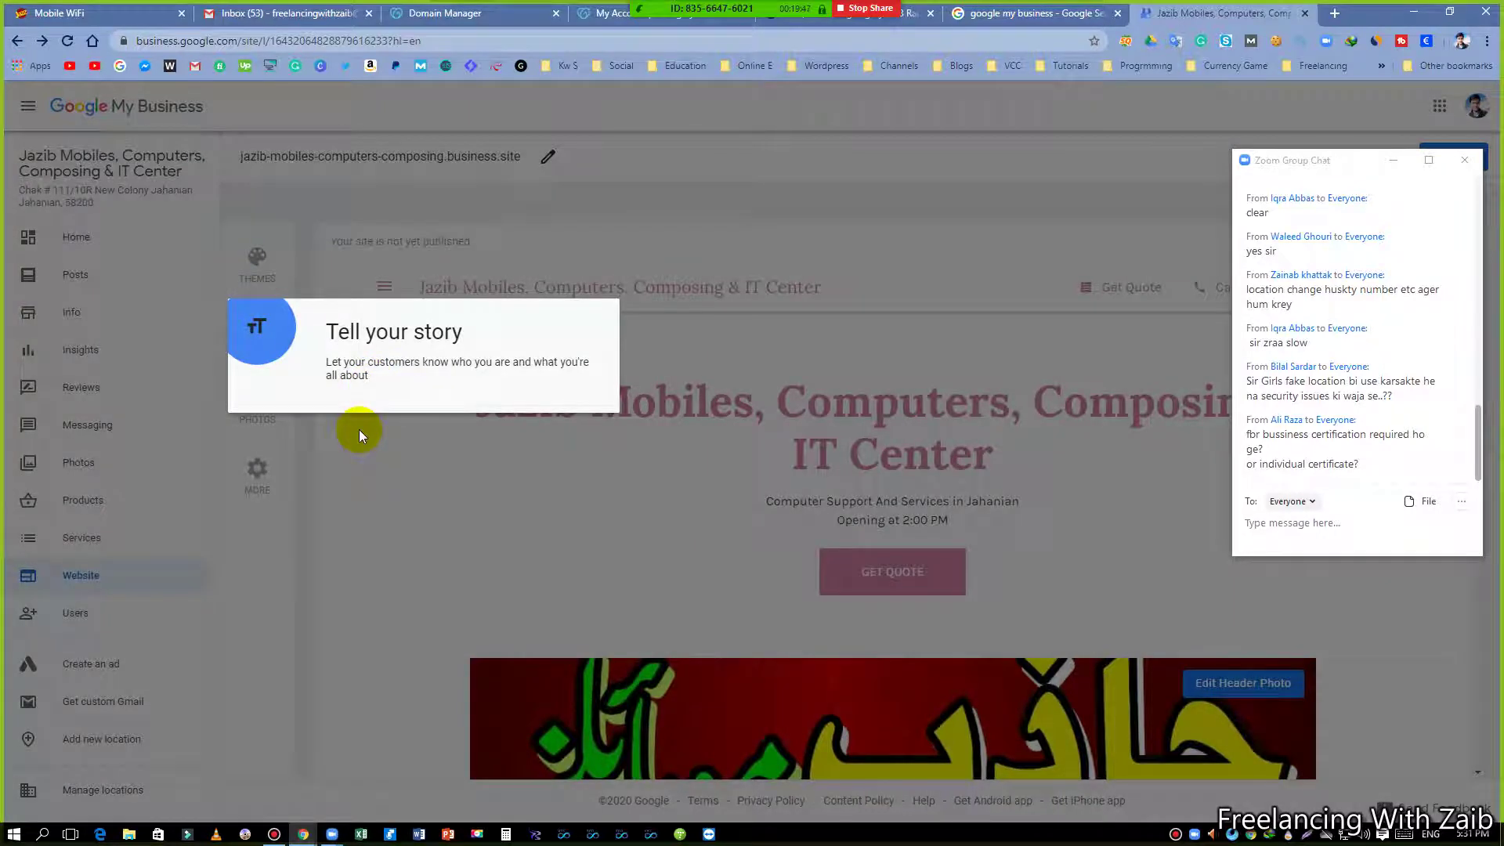
left_click(396, 383)
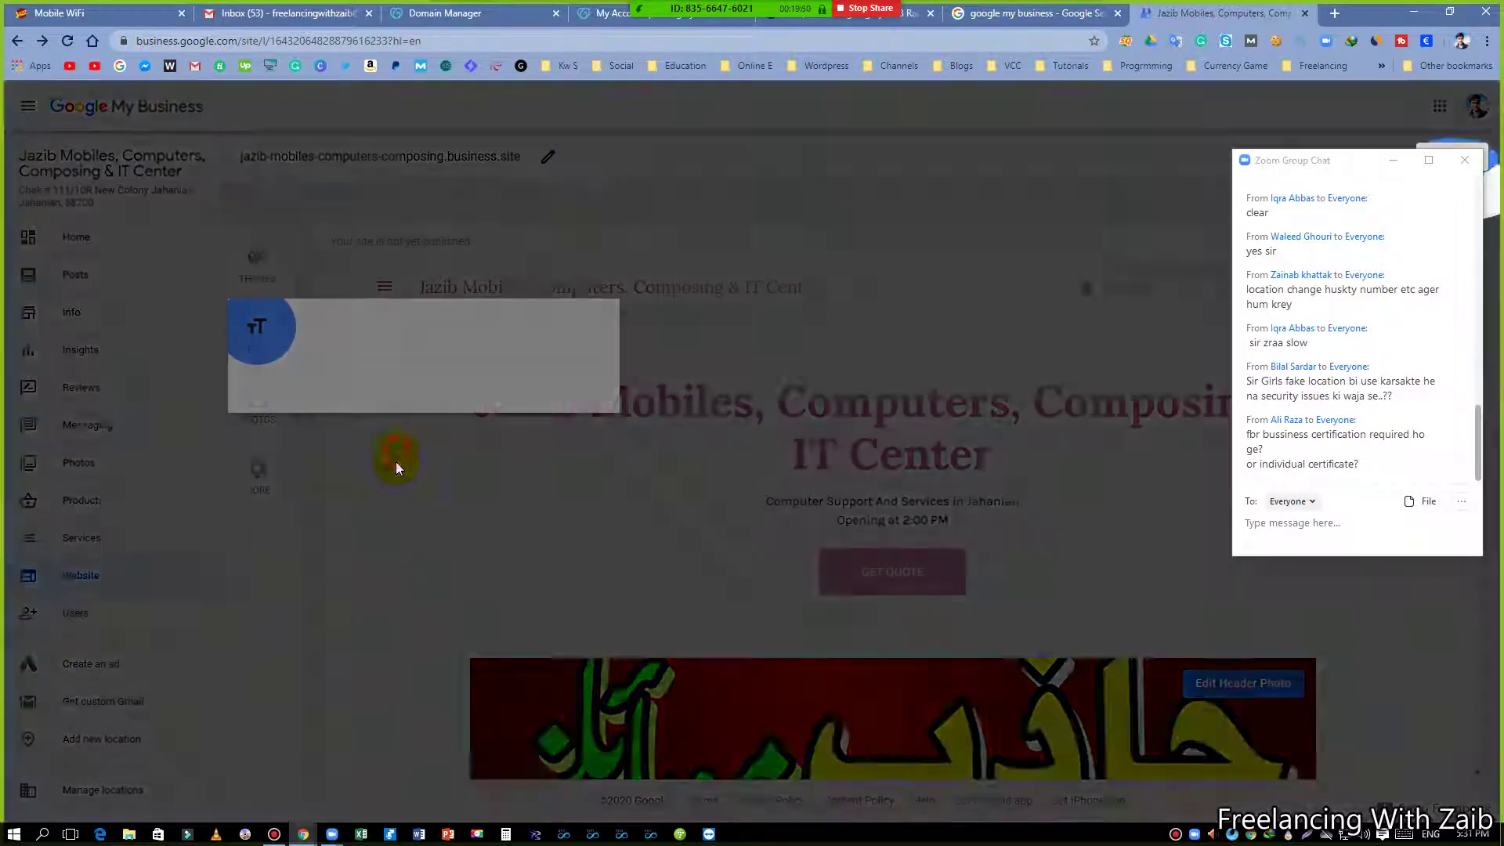
- Move the Zoom Group Chat window away from the Publish option and dismiss the remaining website introduction tip
left_click(1329, 170)
left_click_drag(1329, 170, 1408, 407)
left_click(1247, 333)
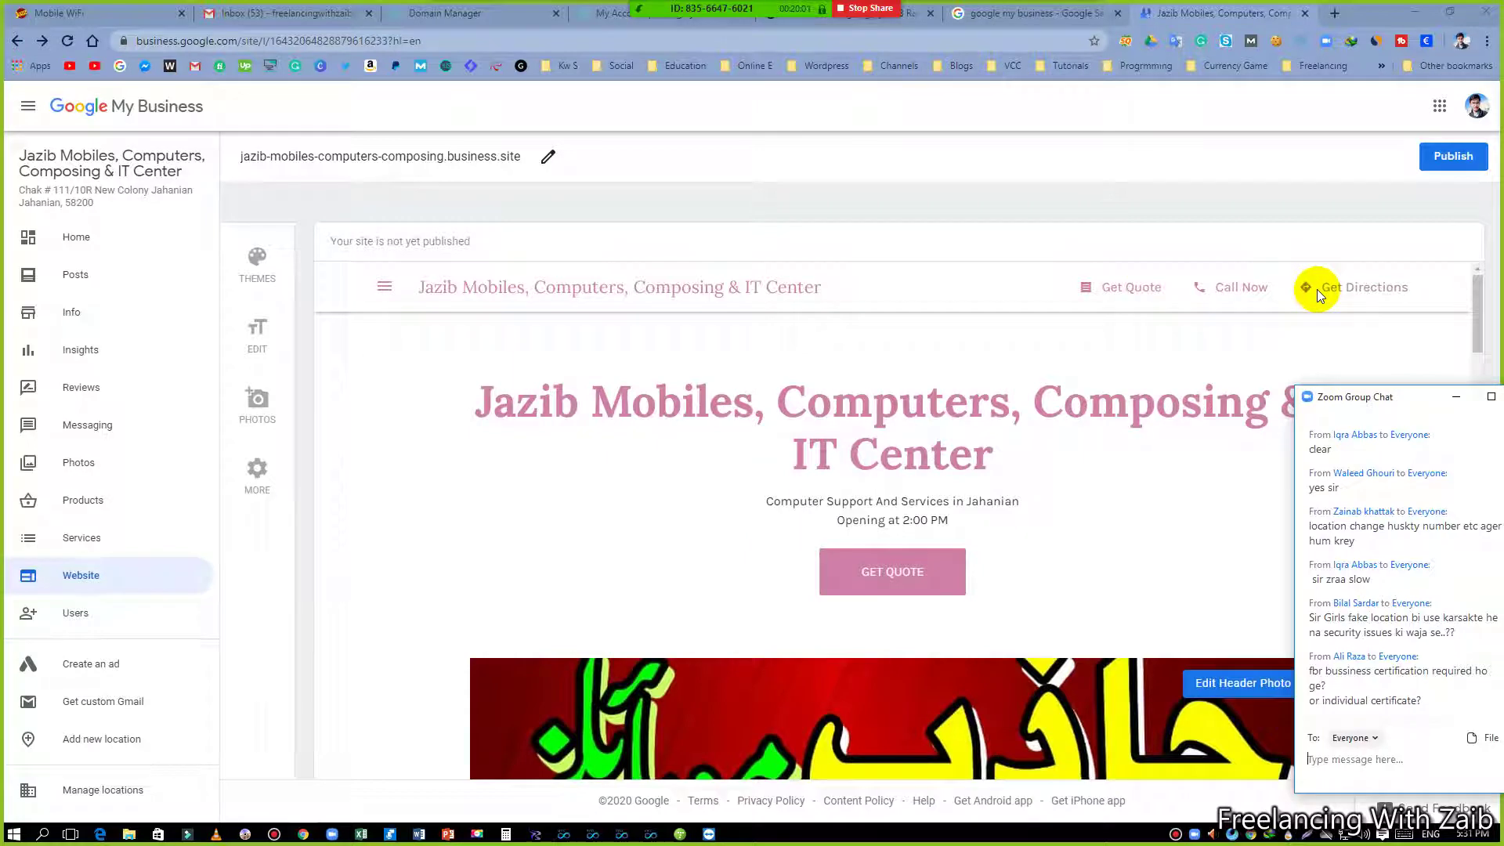
- Look through the website preview down to the Updates section, and move the Zoom Group Chat window off the preview onto the dashboard navigation
scroll(940, 458, "down", 2)
scroll(870, 439, "up", 2)
scroll(904, 534, "down", 6)
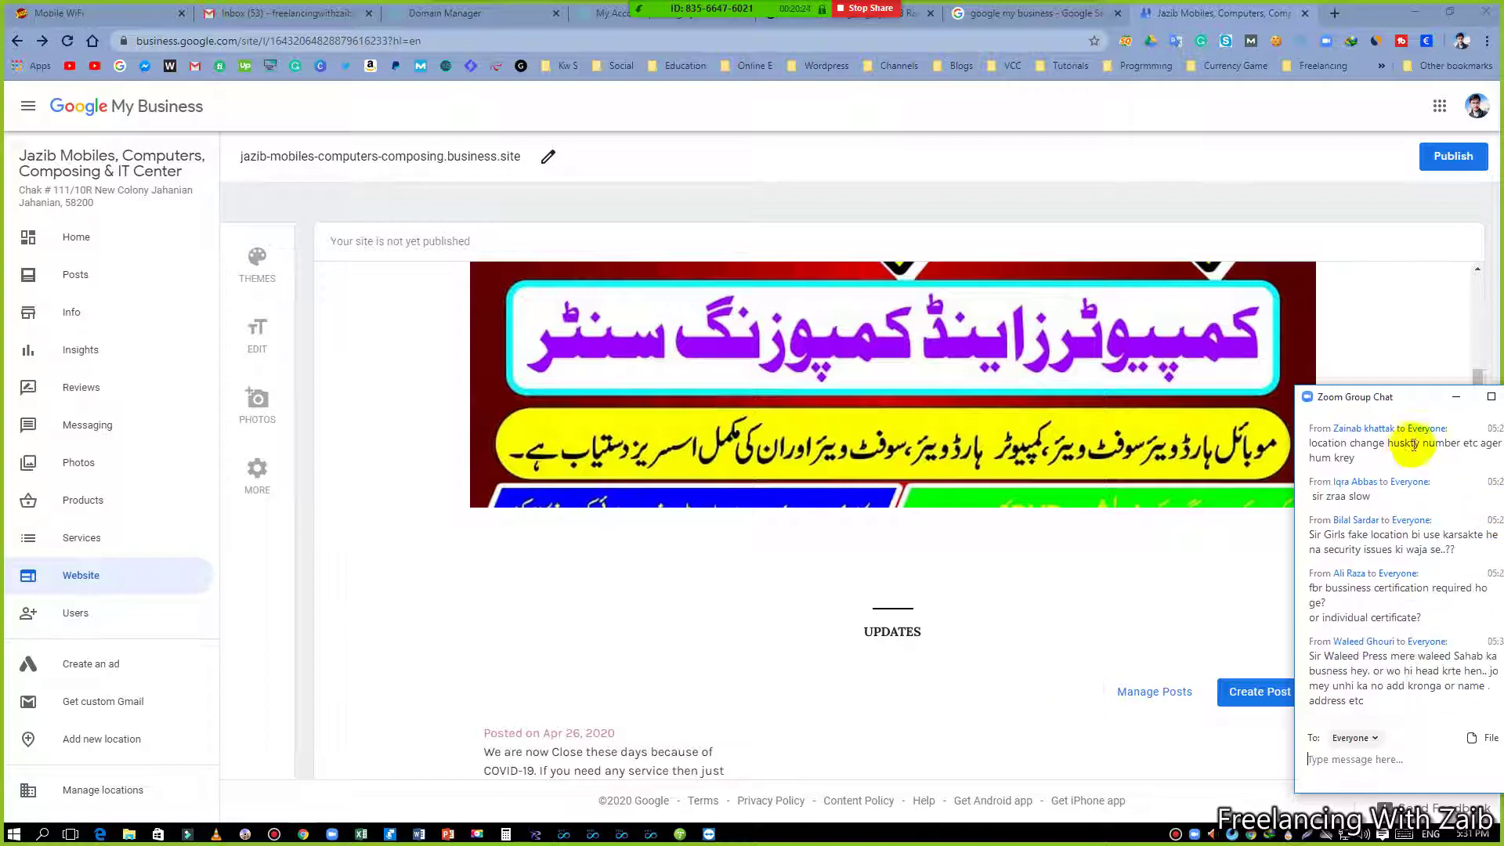
left_click_drag(1398, 406, 208, 314)
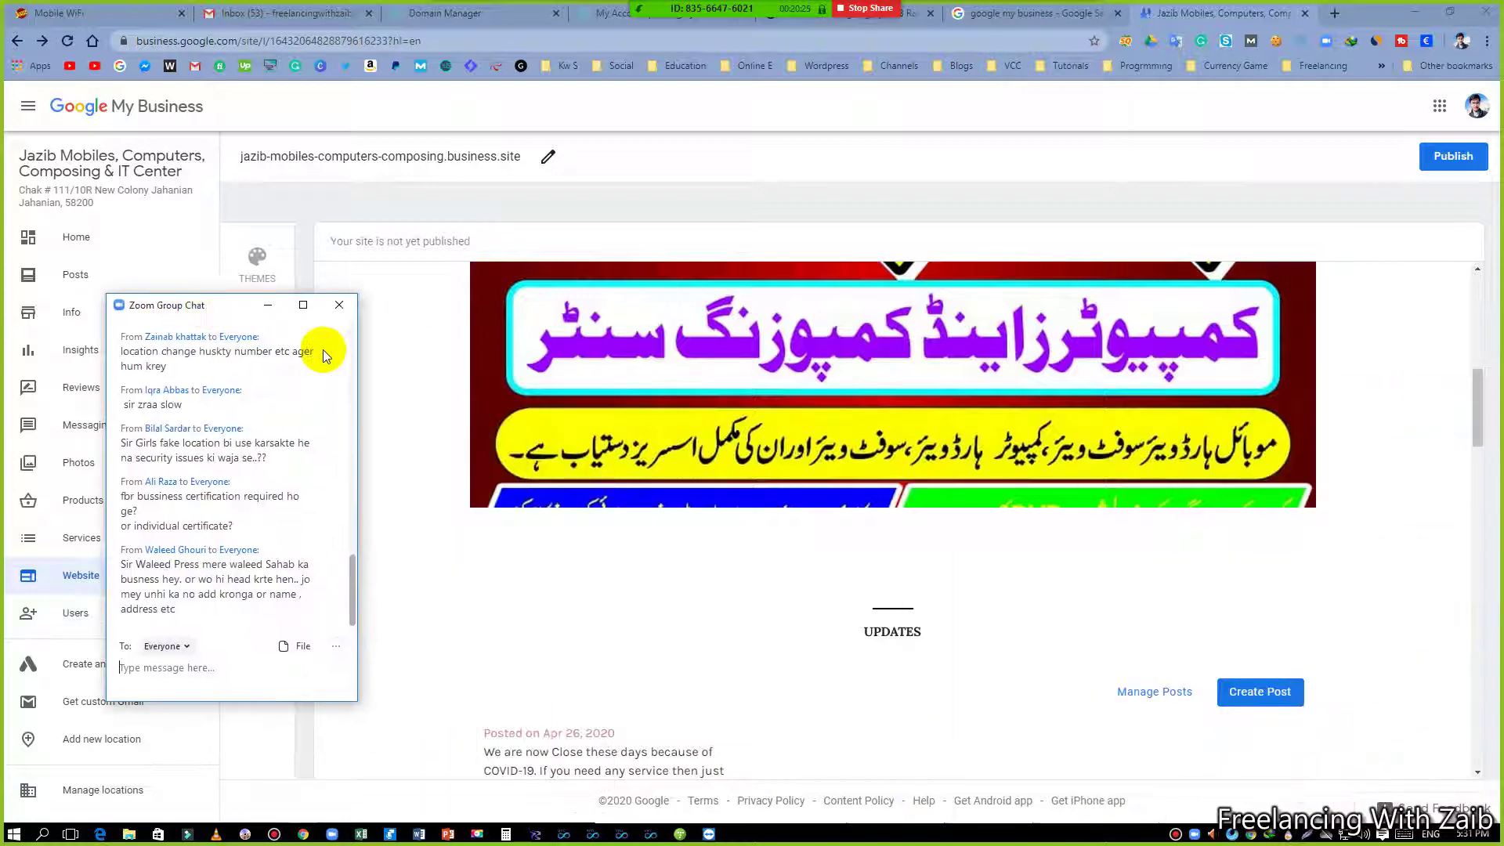
- Download the header photo from the website preview as unnamed.jpg, view it and close the photo viewer
right_click(847, 400)
left_click(885, 435)
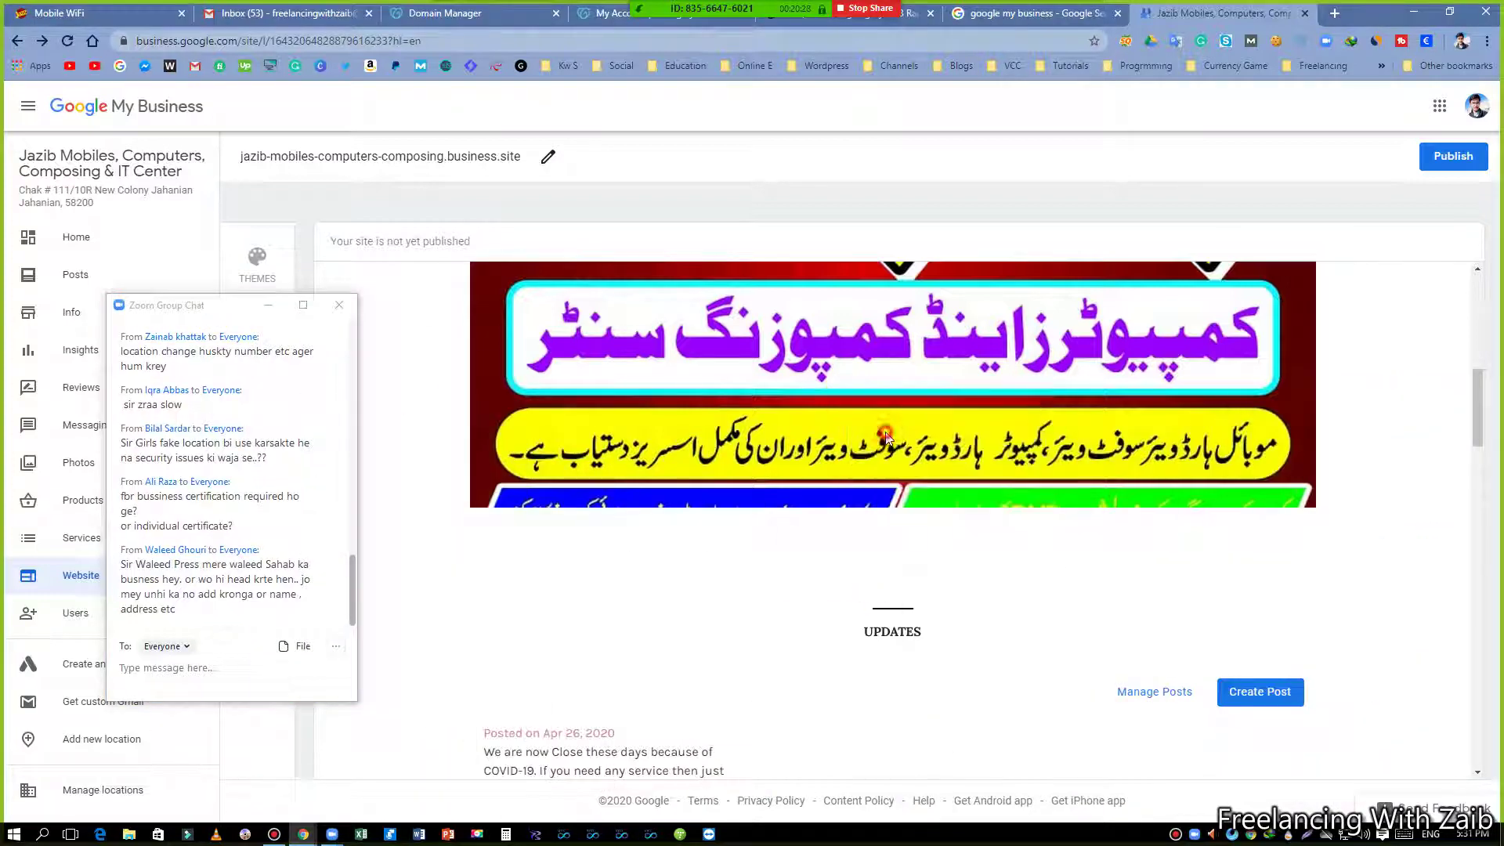
left_click(908, 478)
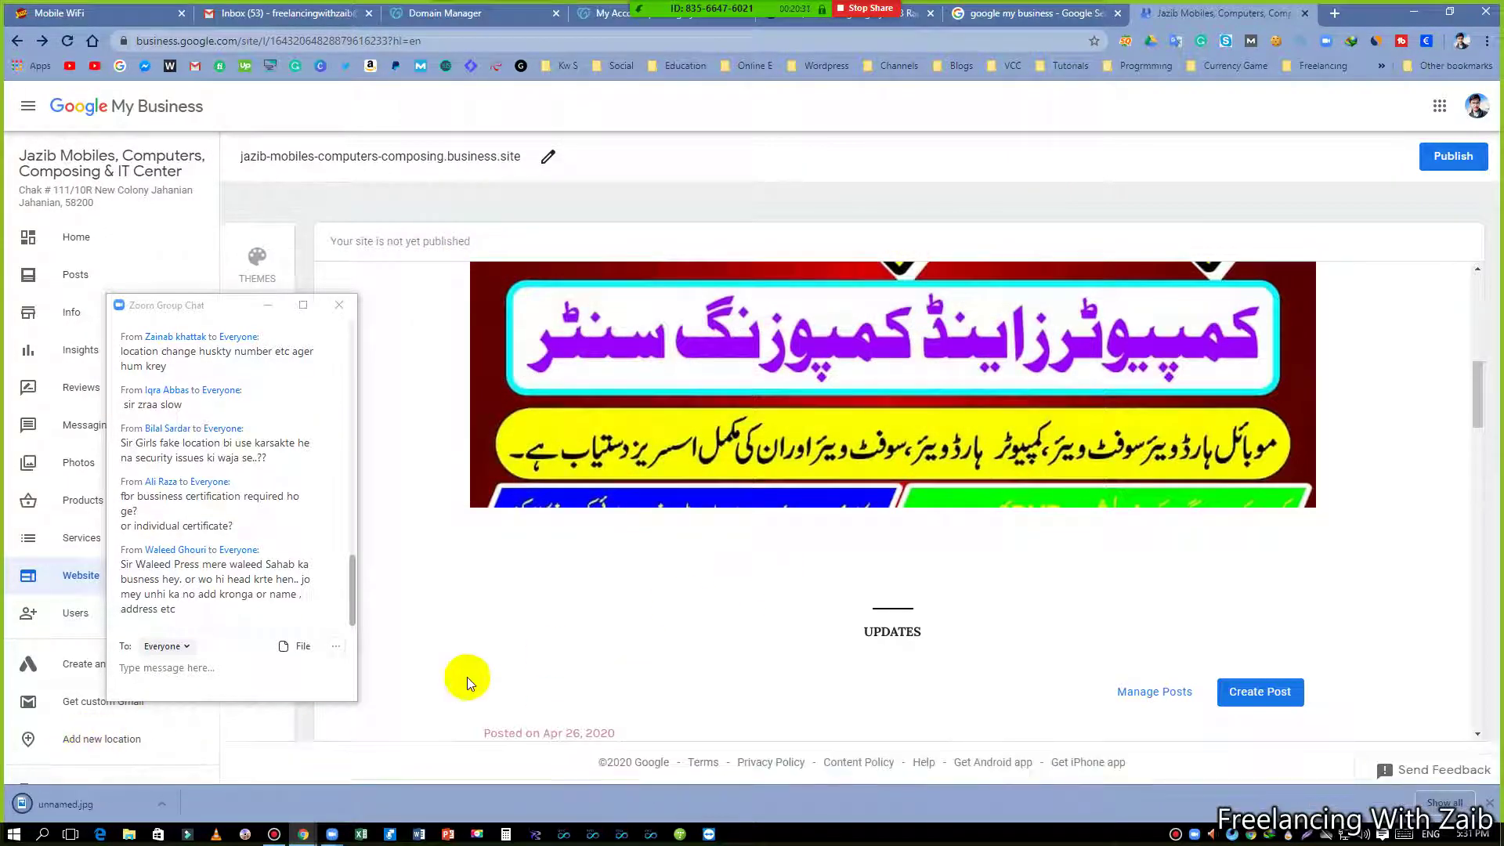
left_click(53, 803)
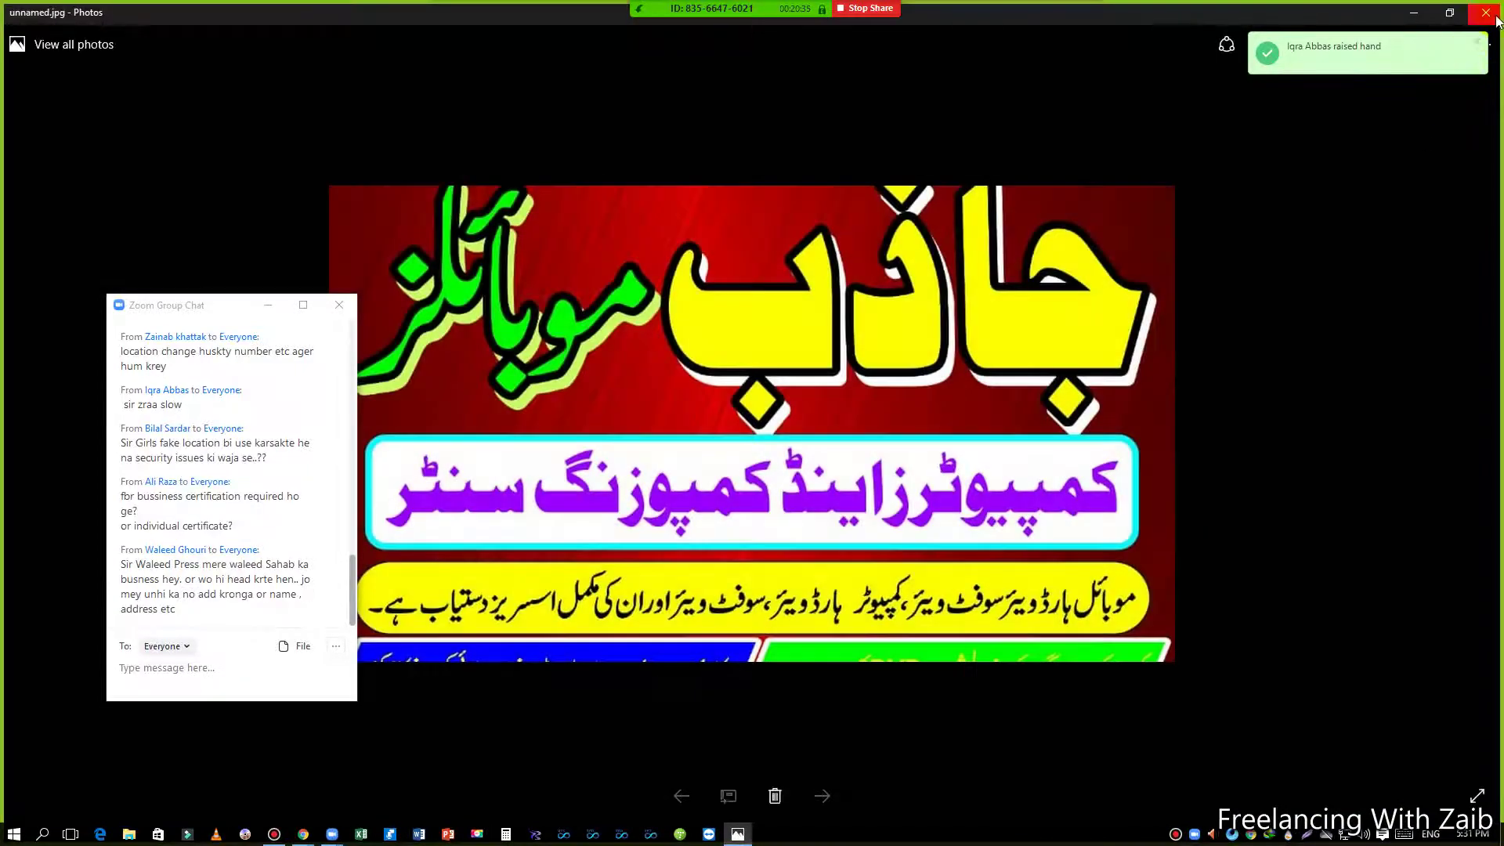
left_click(1486, 13)
- Look through the website preview's testimonials, About Us, gallery and contact sections and return to the header
scroll(913, 534, "down", 5)
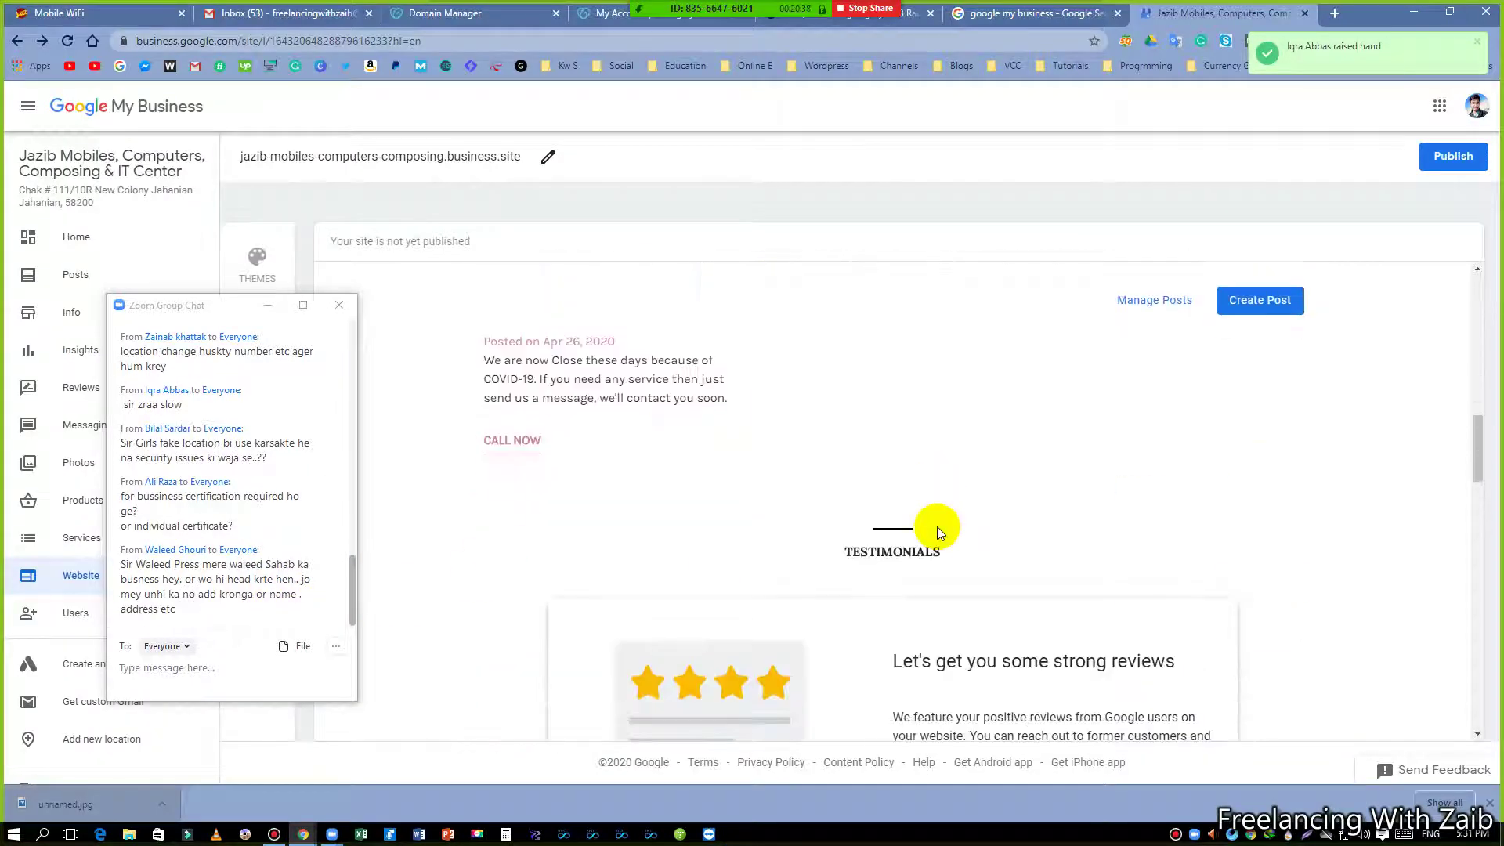
scroll(937, 526, "down", 10)
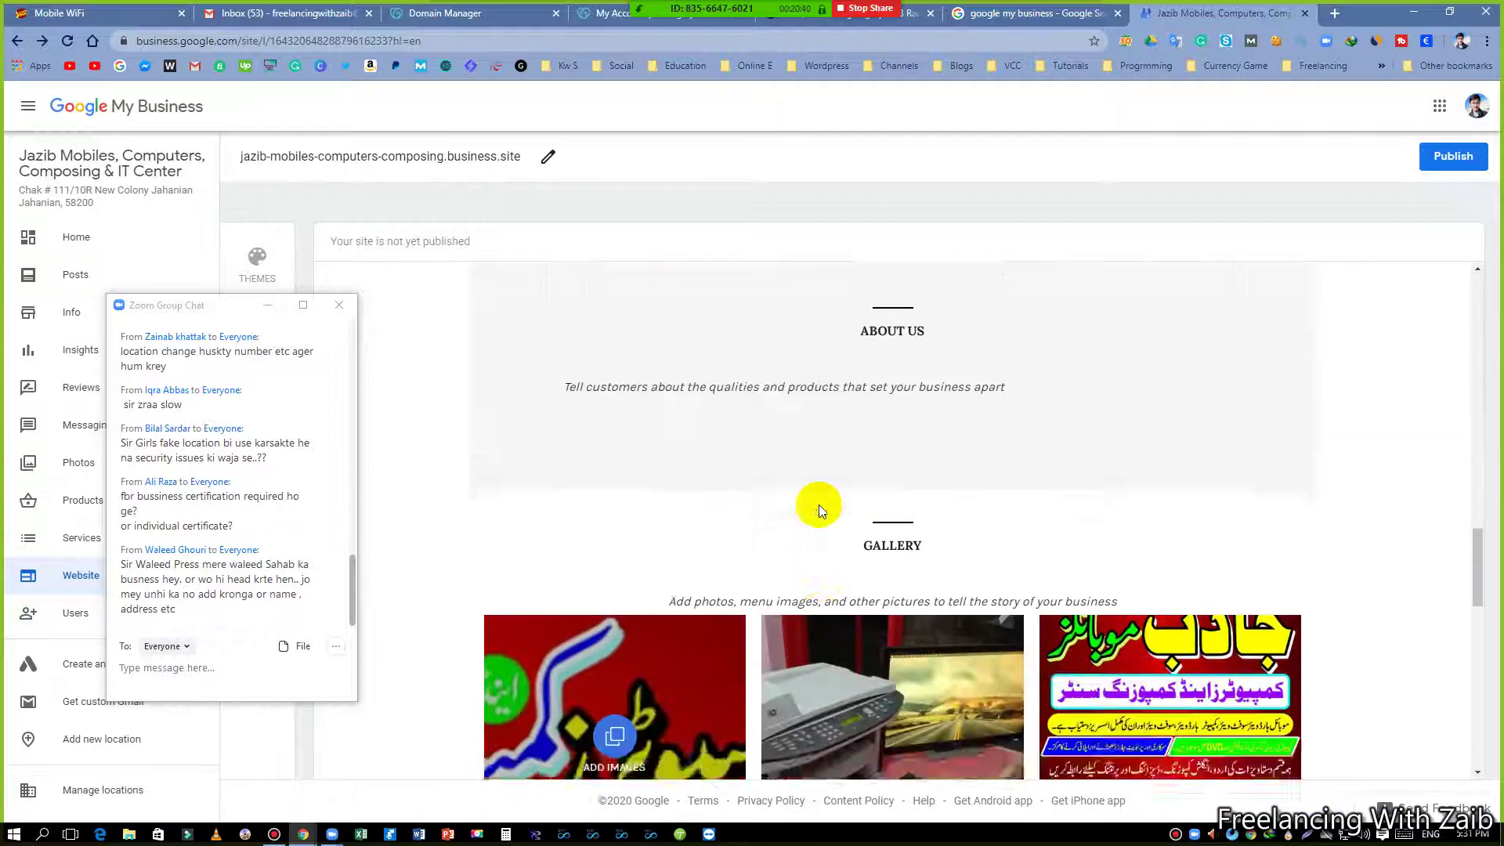
scroll(820, 511, "down", 3)
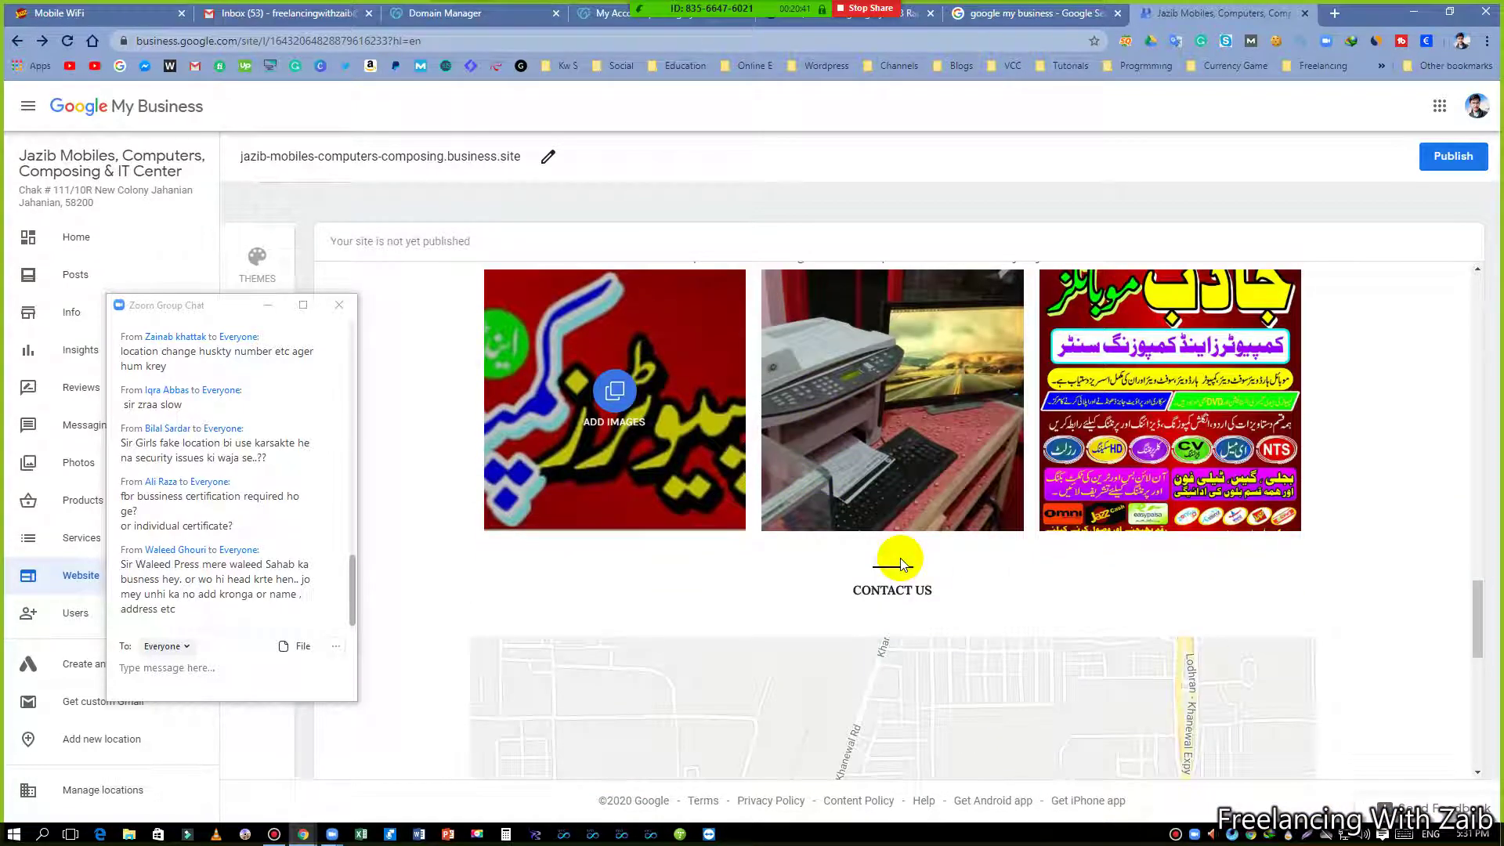
scroll(900, 557, "down", 7)
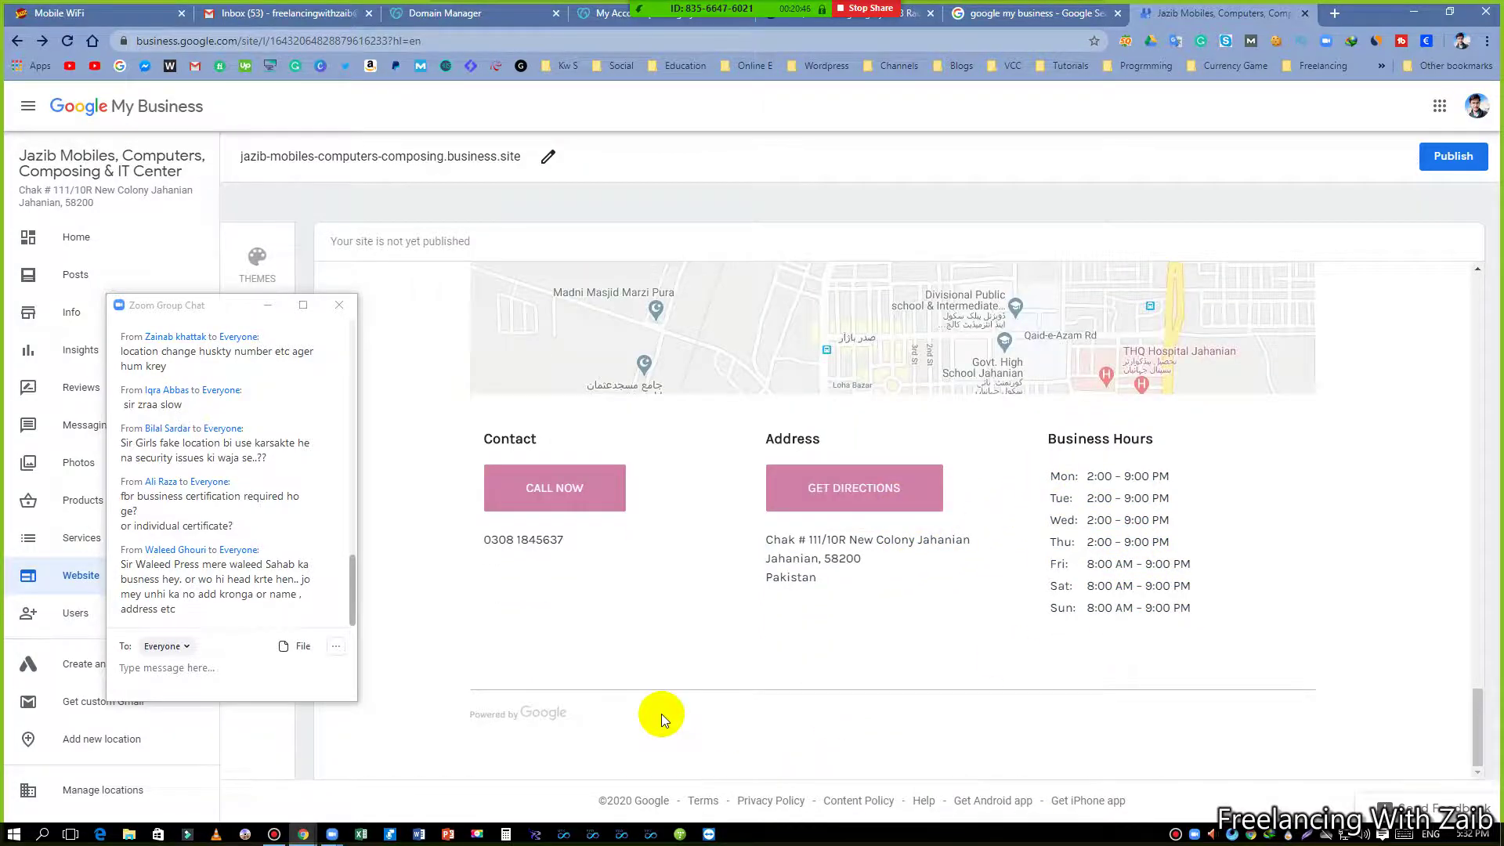
scroll(661, 712, "up", 10)
scroll(661, 713, "up", 5)
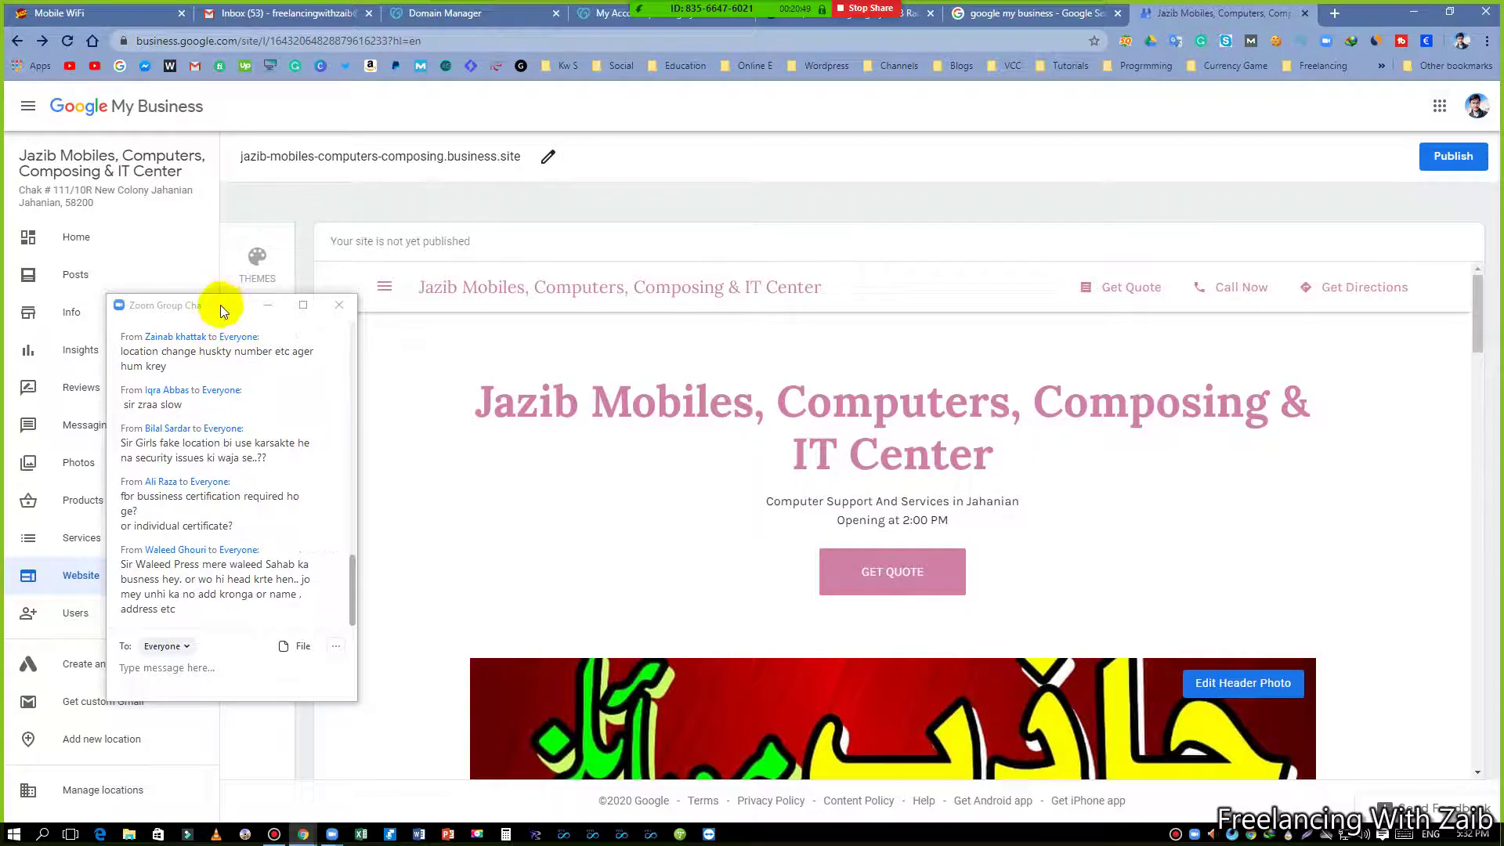
- Publish the business website at jazib-mobiles-computers-composing.business.site
triple_click(246, 160)
left_click(245, 160)
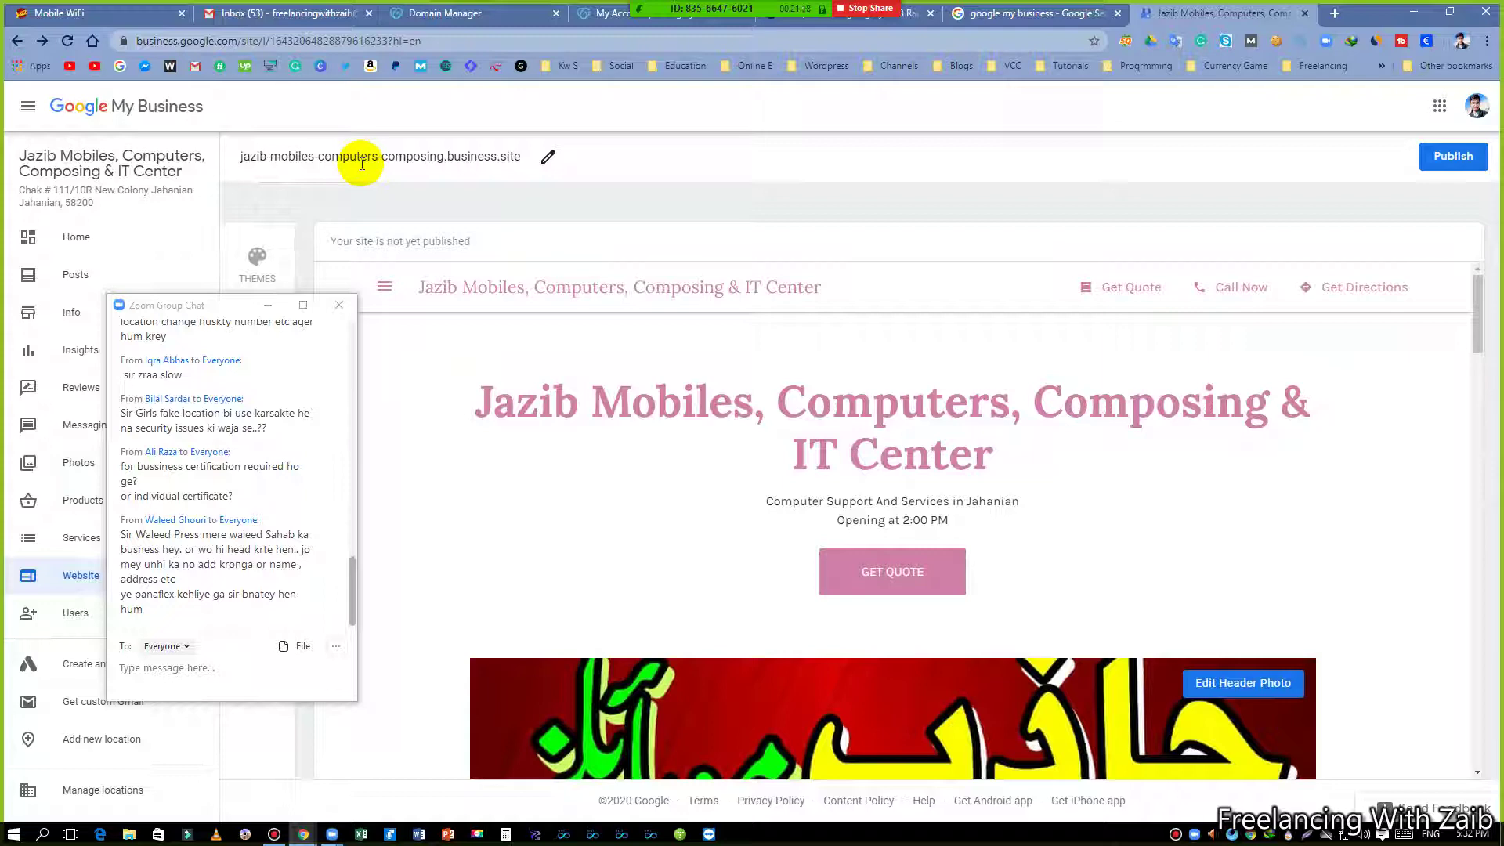
left_click(1451, 156)
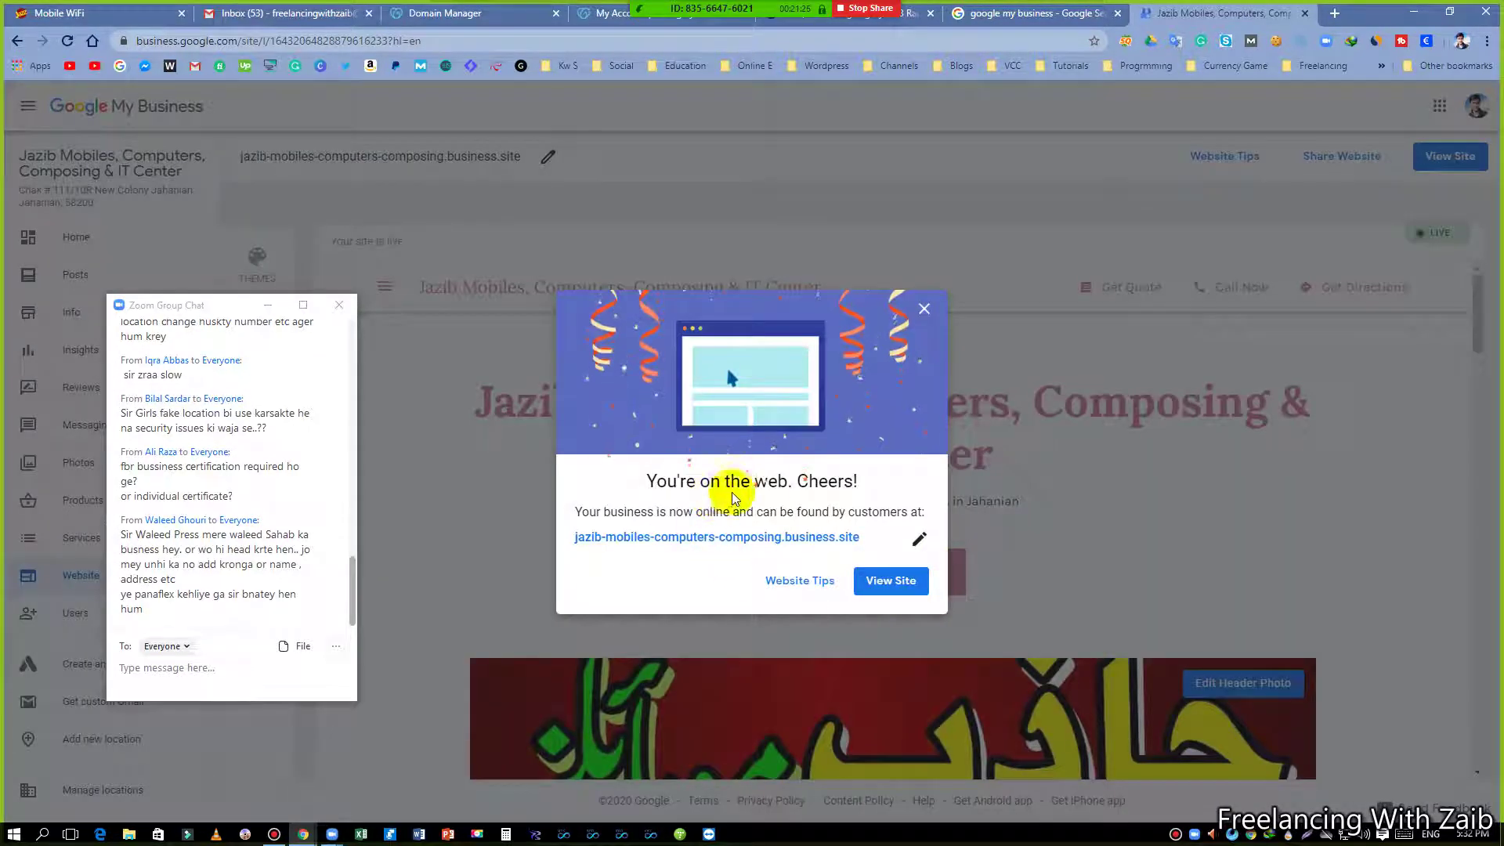
- Open the published site's address for editing, select the current address and submit it
left_click(919, 539)
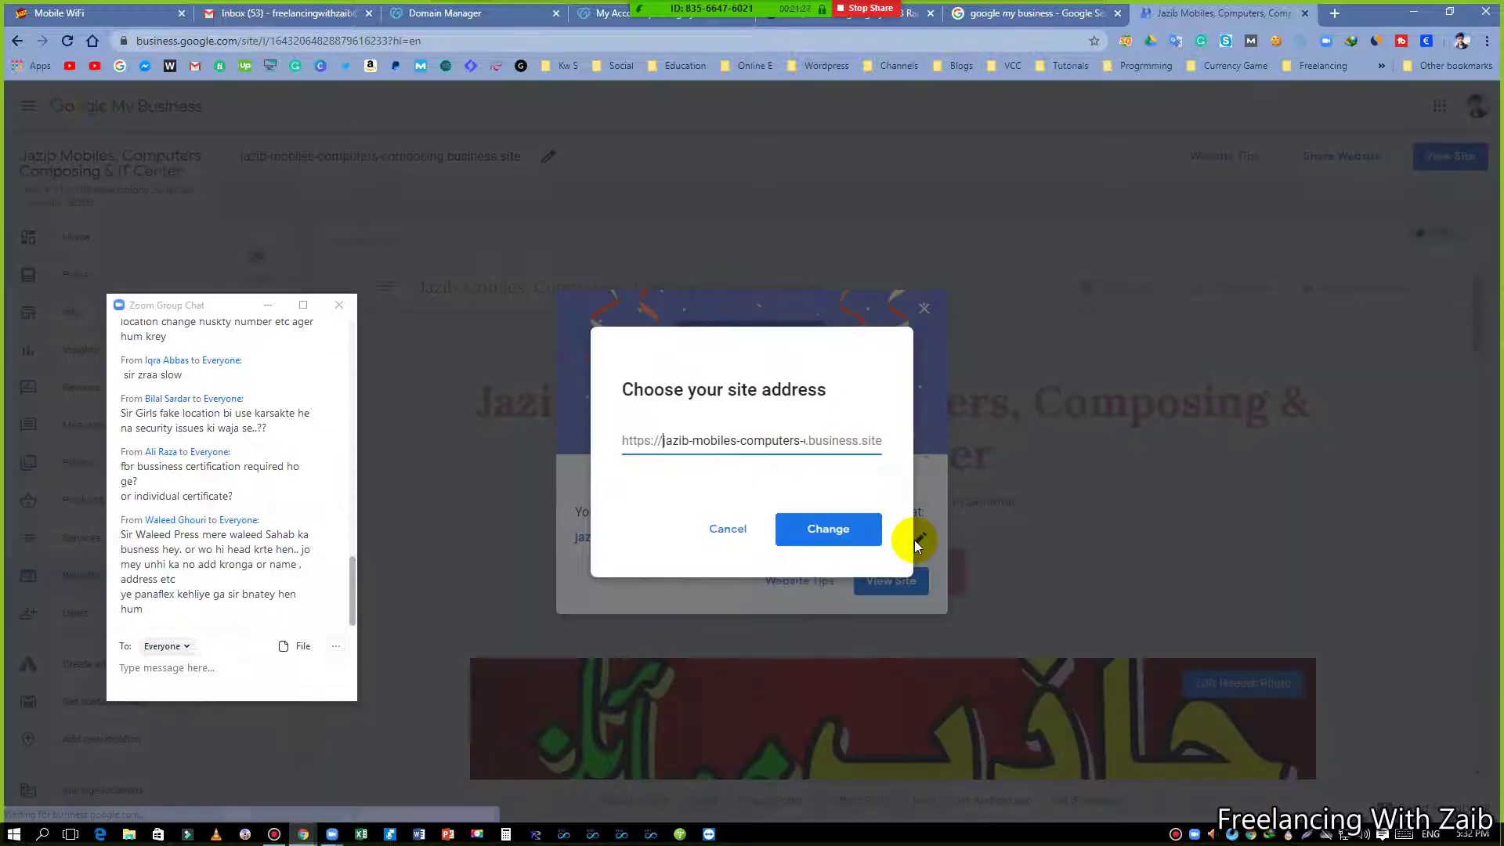
triple_click(713, 440)
left_click(712, 443)
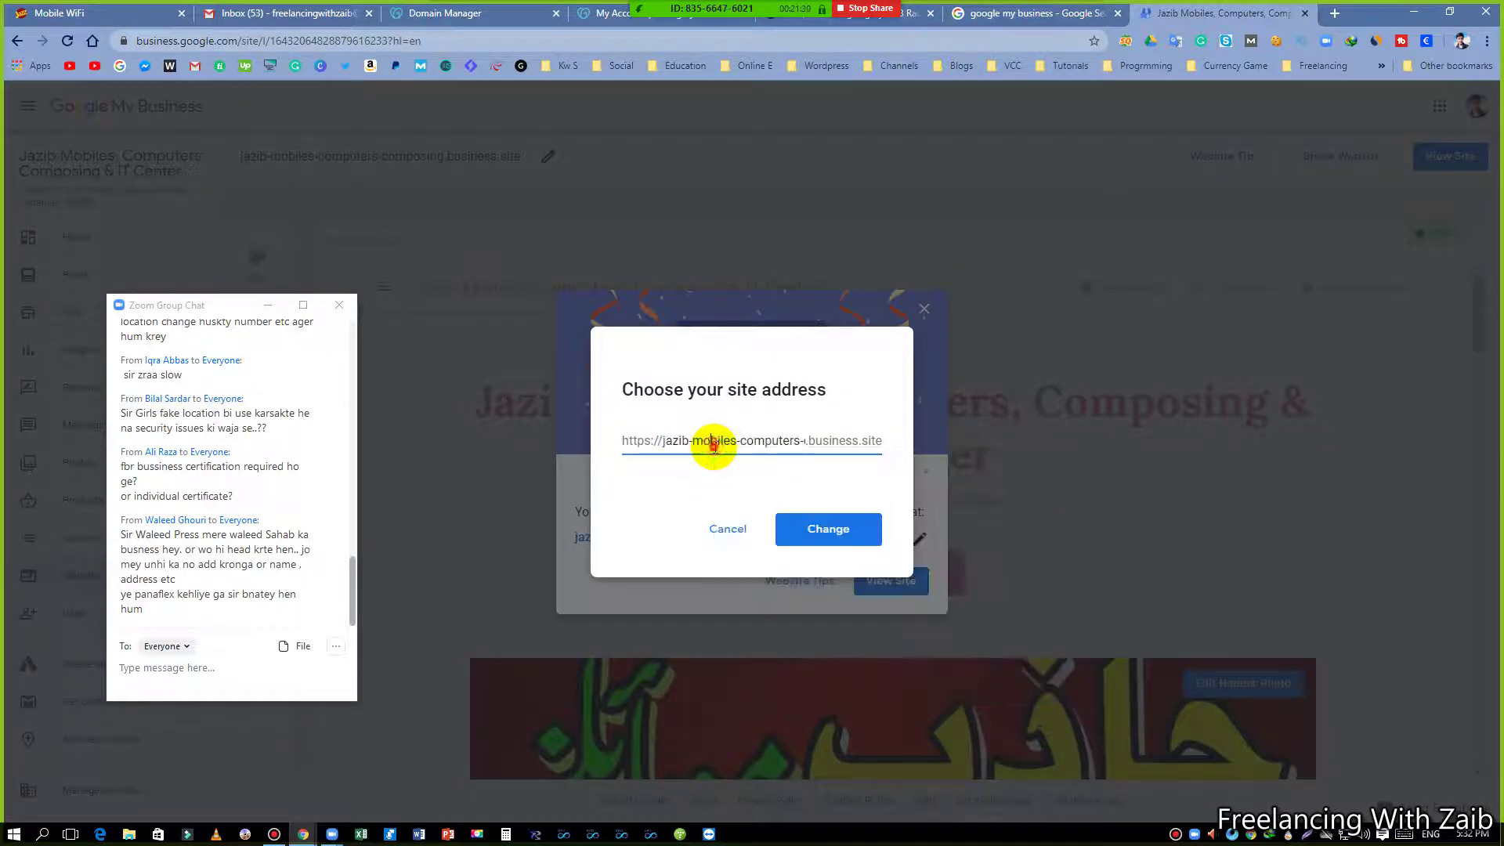
triple_click(713, 443)
left_click(714, 443)
triple_click(715, 444)
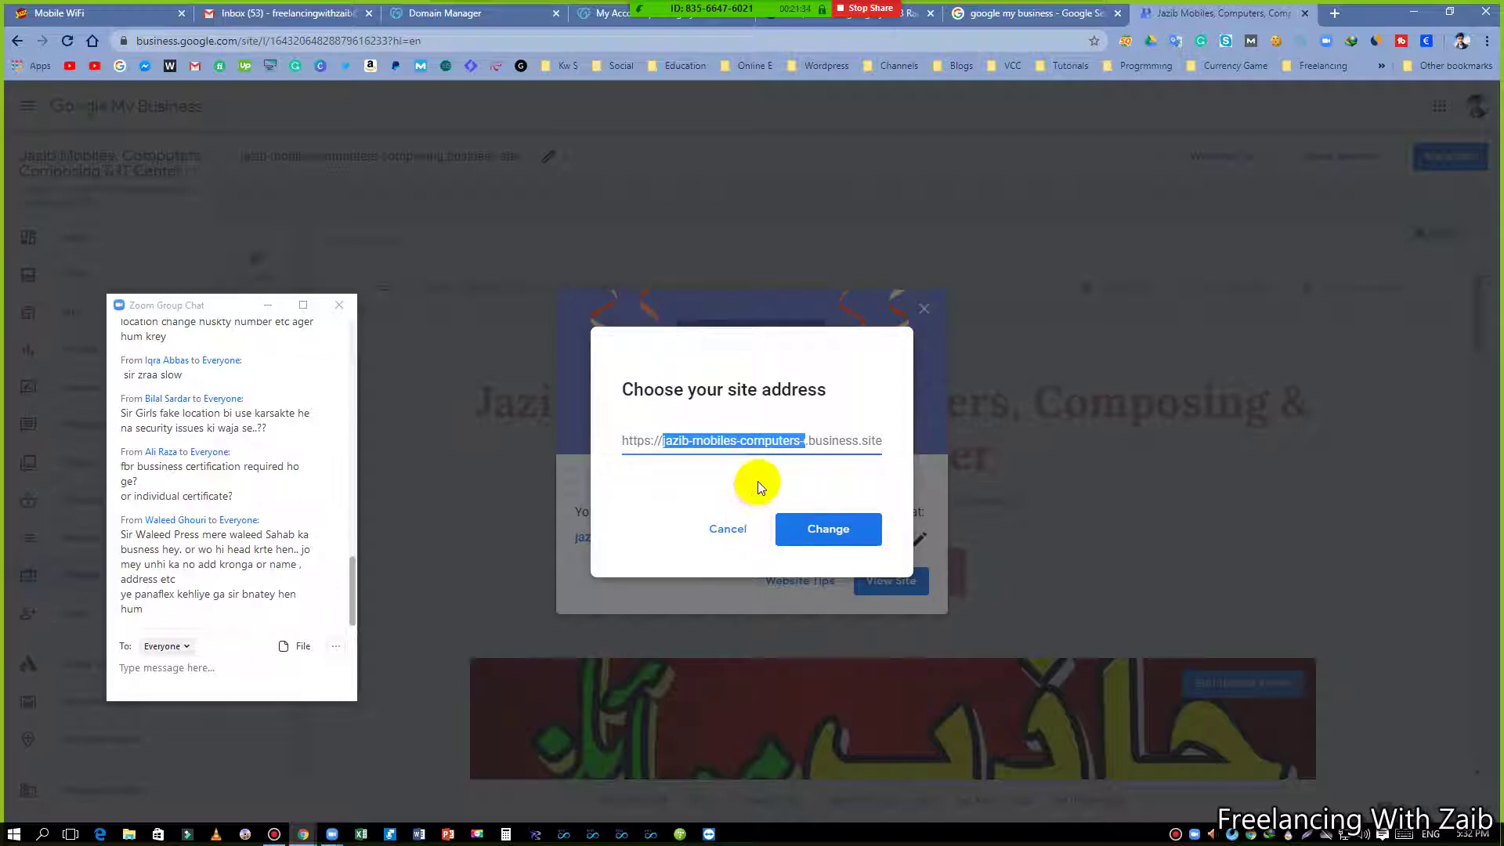
left_click(814, 530)
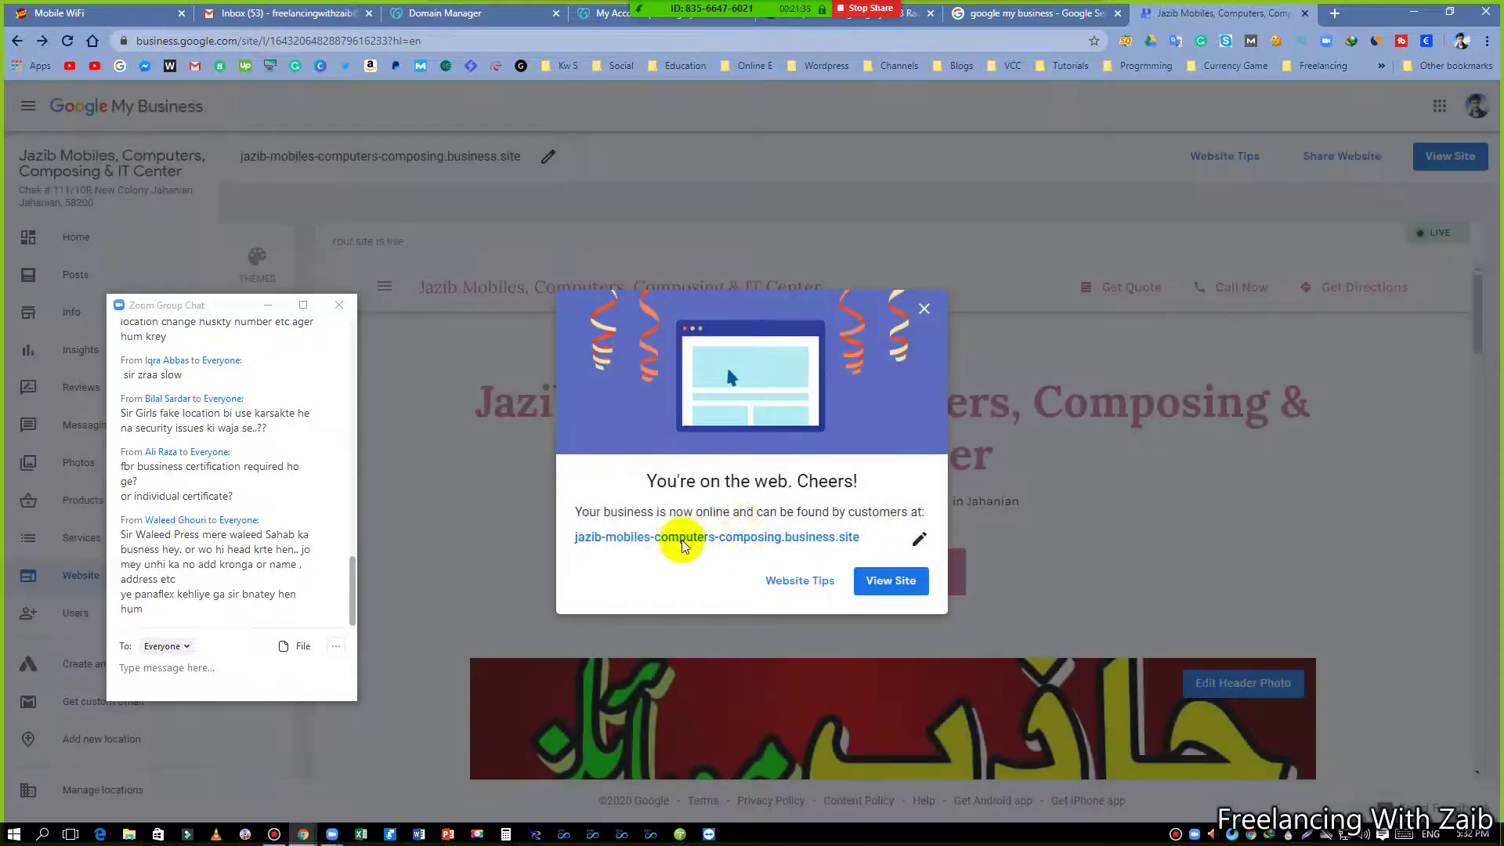
- Copy the site address jazib-mobiles-computers-composing.business.site from the publishing confirmation
mouse_move(567, 537)
left_mouse_down()
mouse_move(815, 537)
mouse_move(572, 542)
left_mouse_up()
double_click(849, 537)
right_click(585, 540)
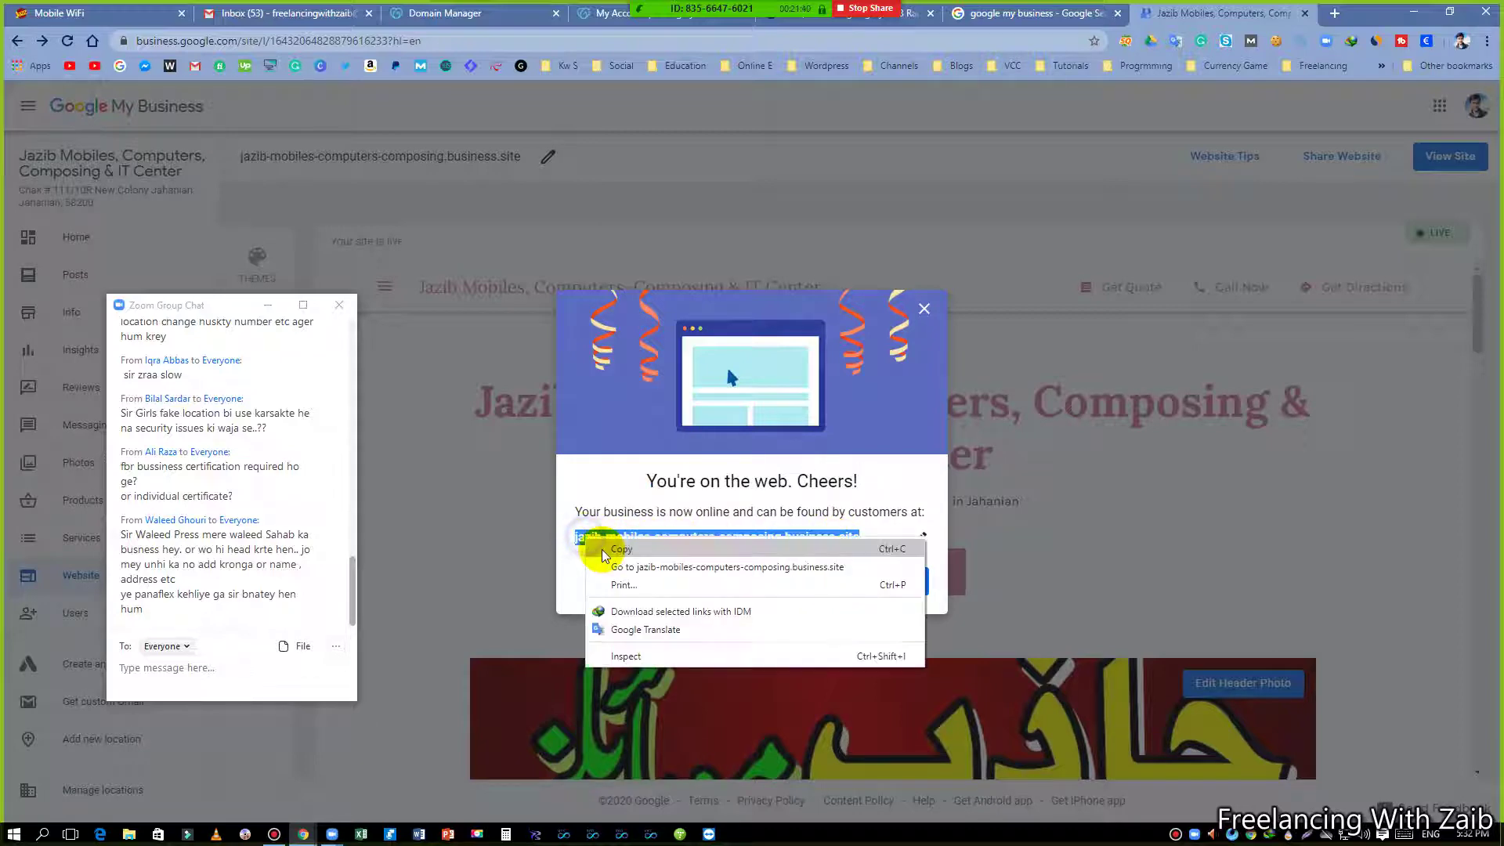
left_click(615, 549)
- Open the live website from the publishing confirmation, close that message and switch to the site
left_click(891, 587)
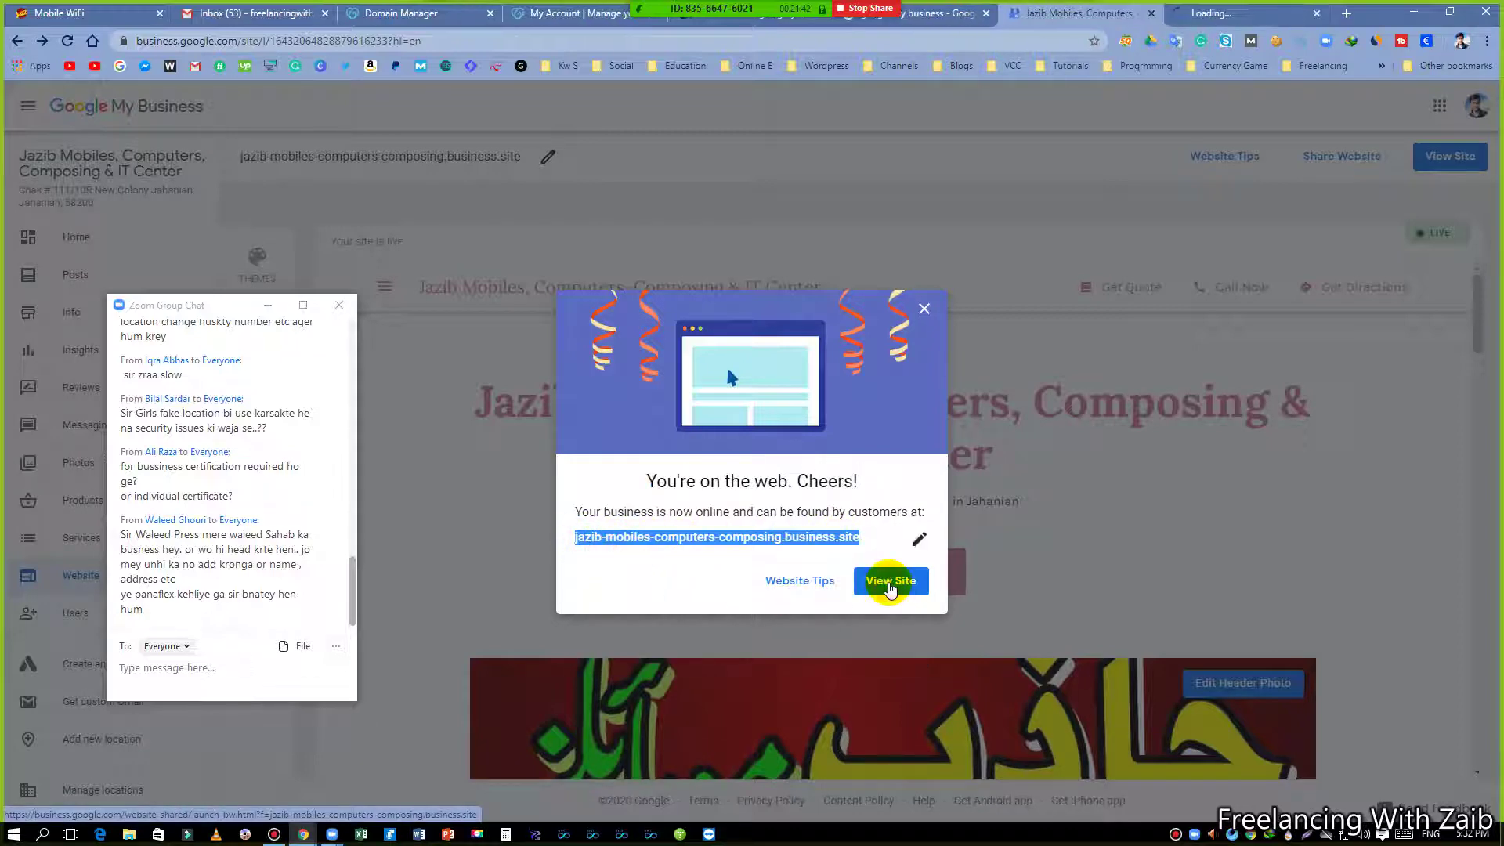
left_click(922, 311)
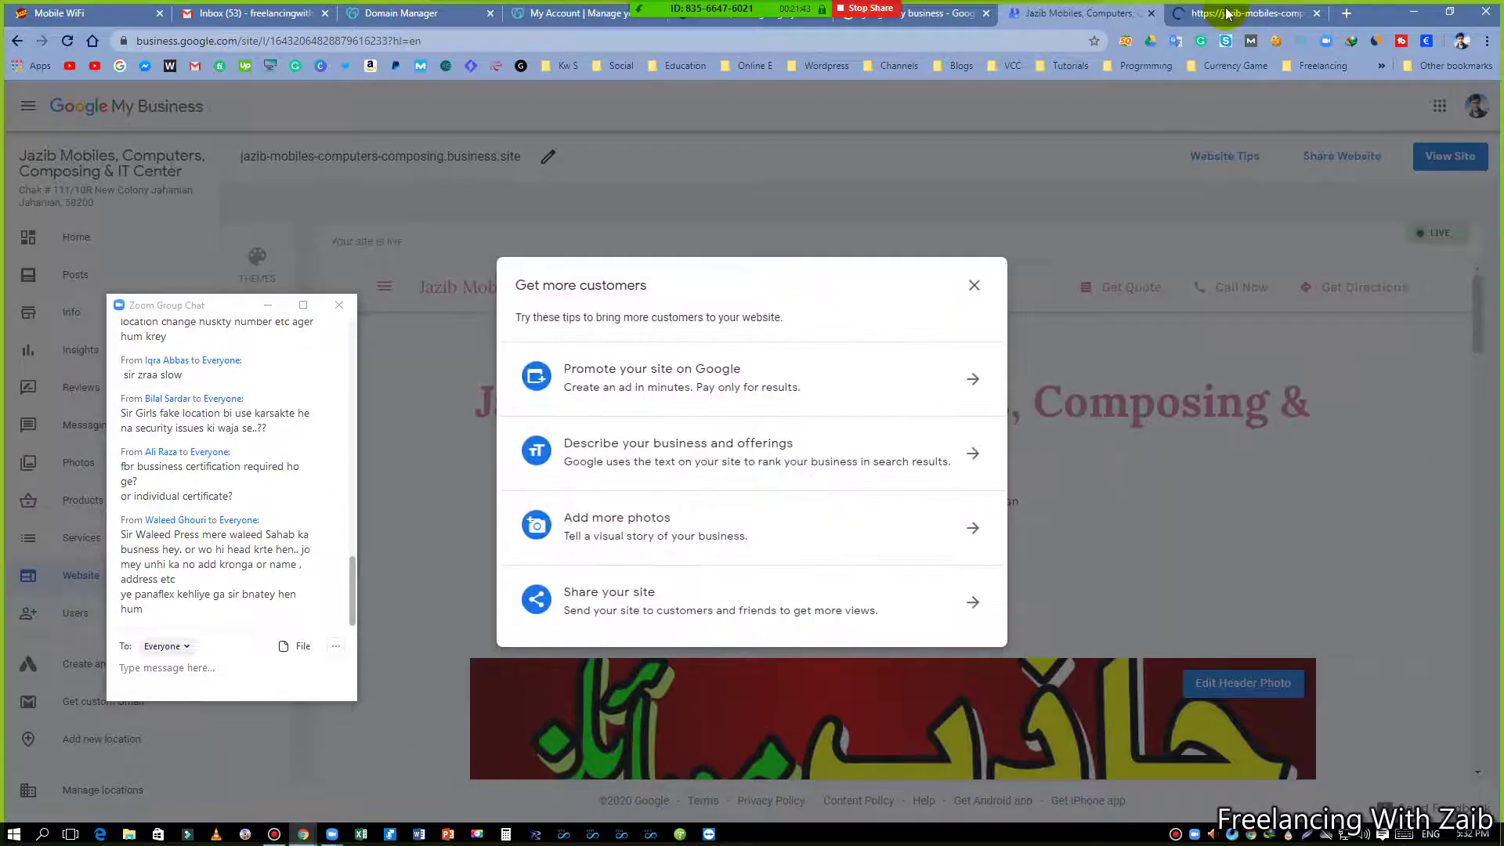
left_click(1228, 13)
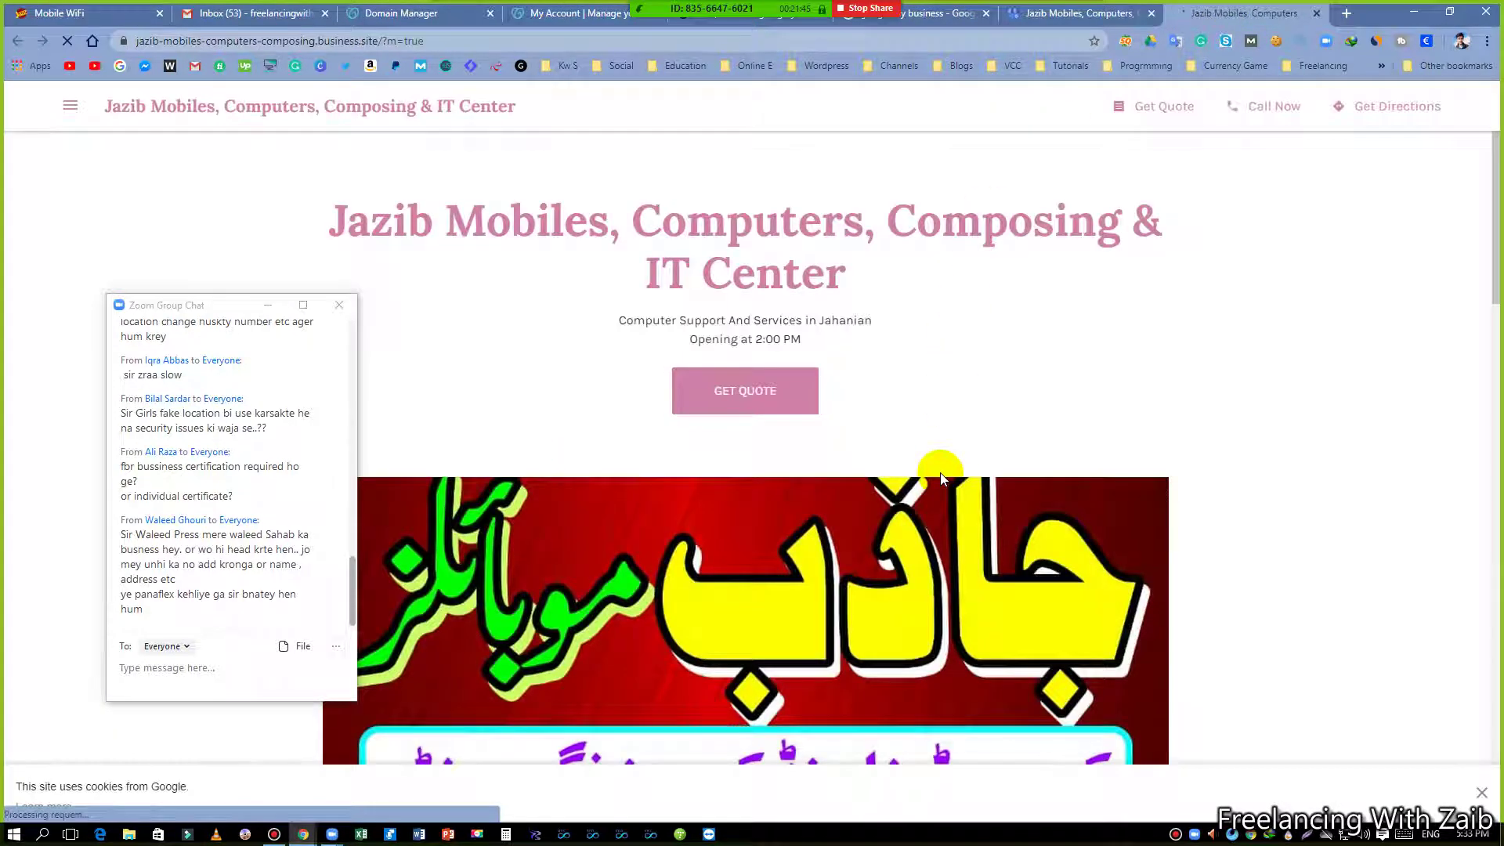
- Look through the live website down to the gallery and move the Zoom Group Chat window off its content
scroll(937, 470, "down", 10)
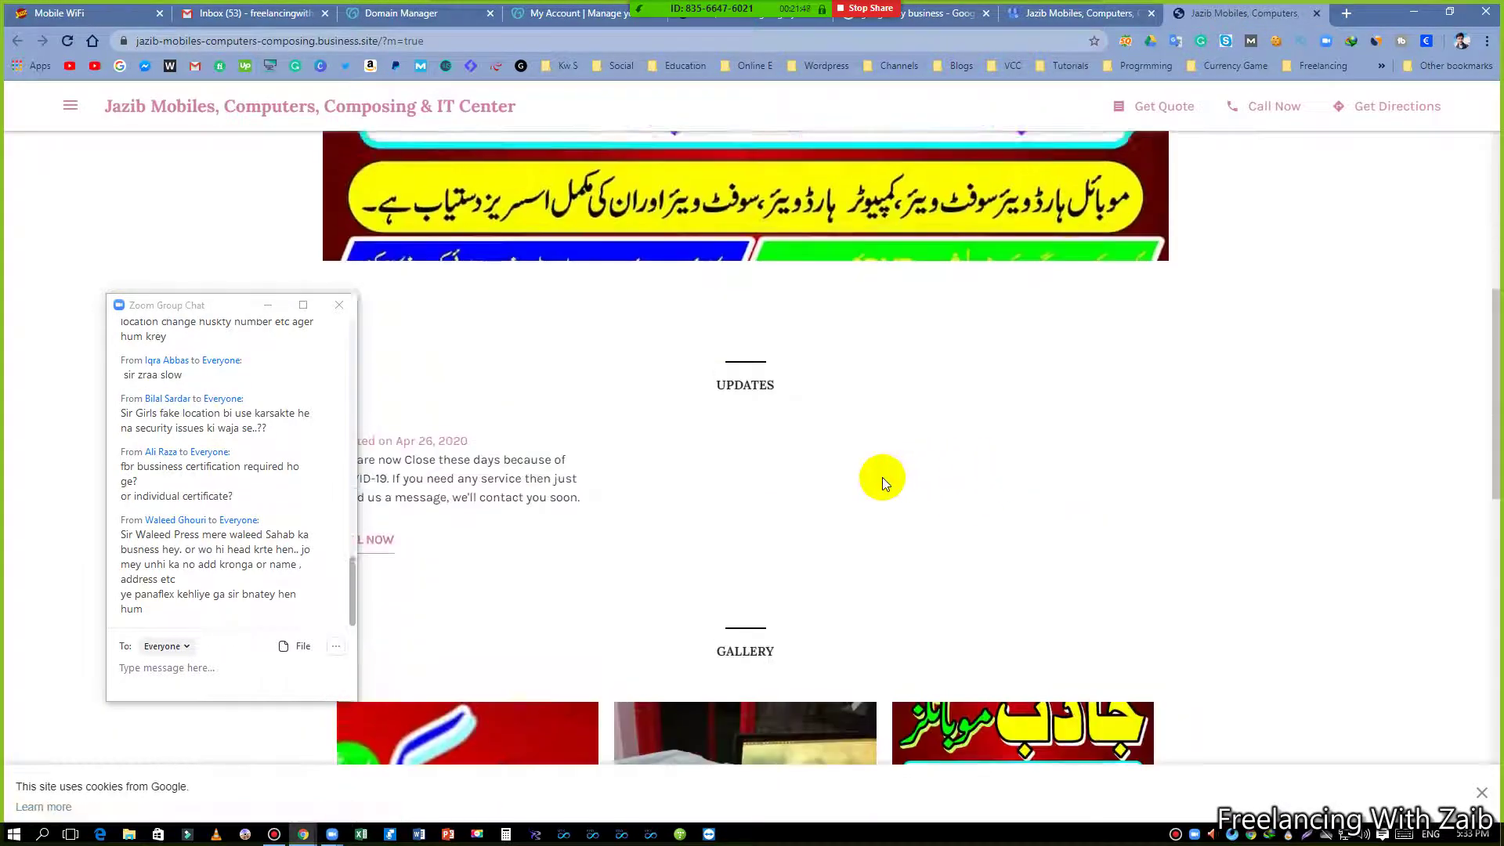
scroll(882, 477, "up", 2)
scroll(882, 477, "down", 15)
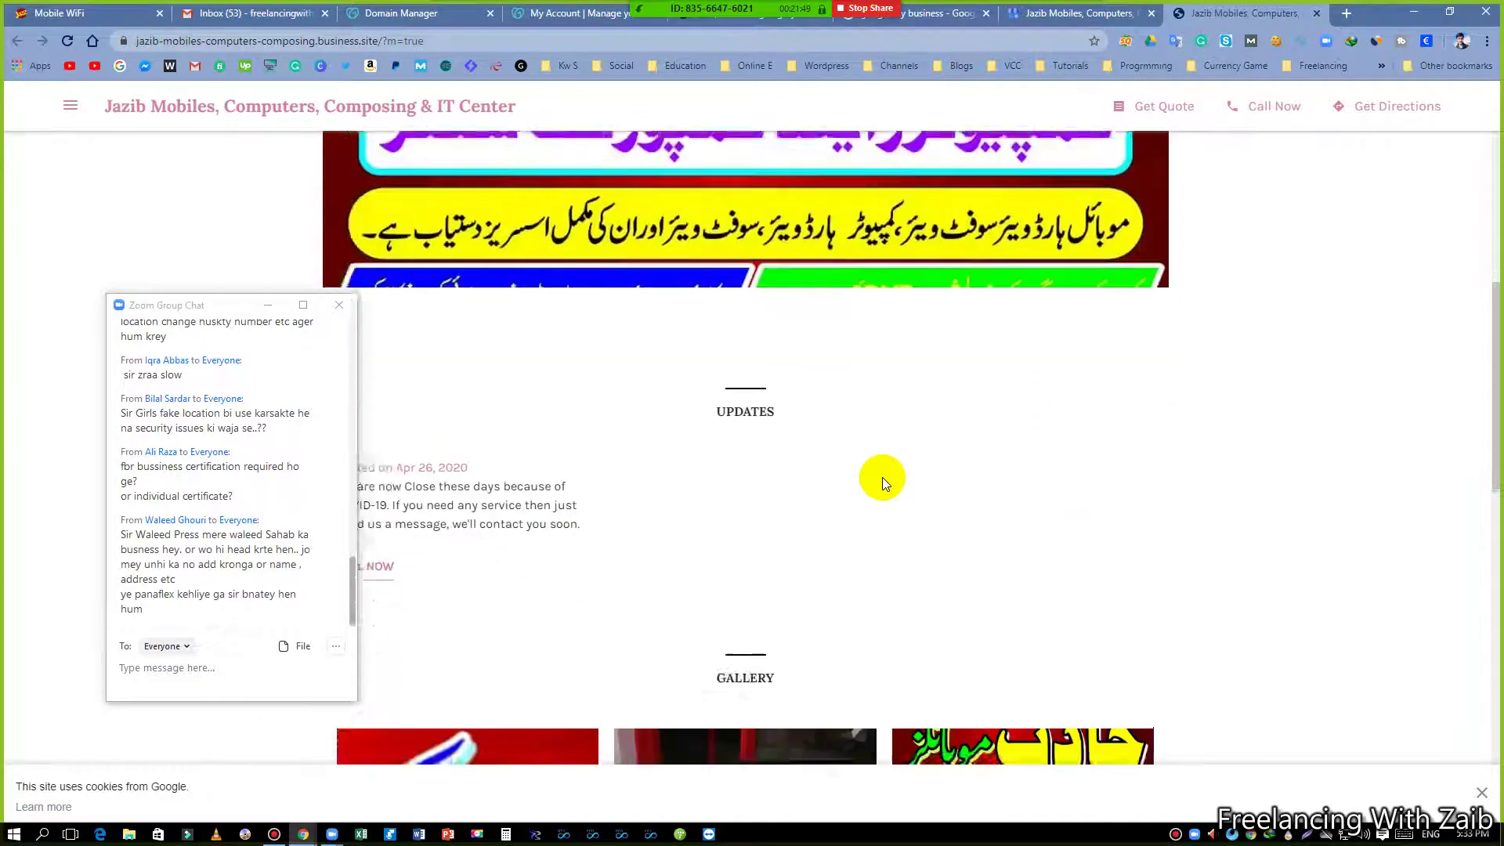
scroll(881, 478, "up", 20)
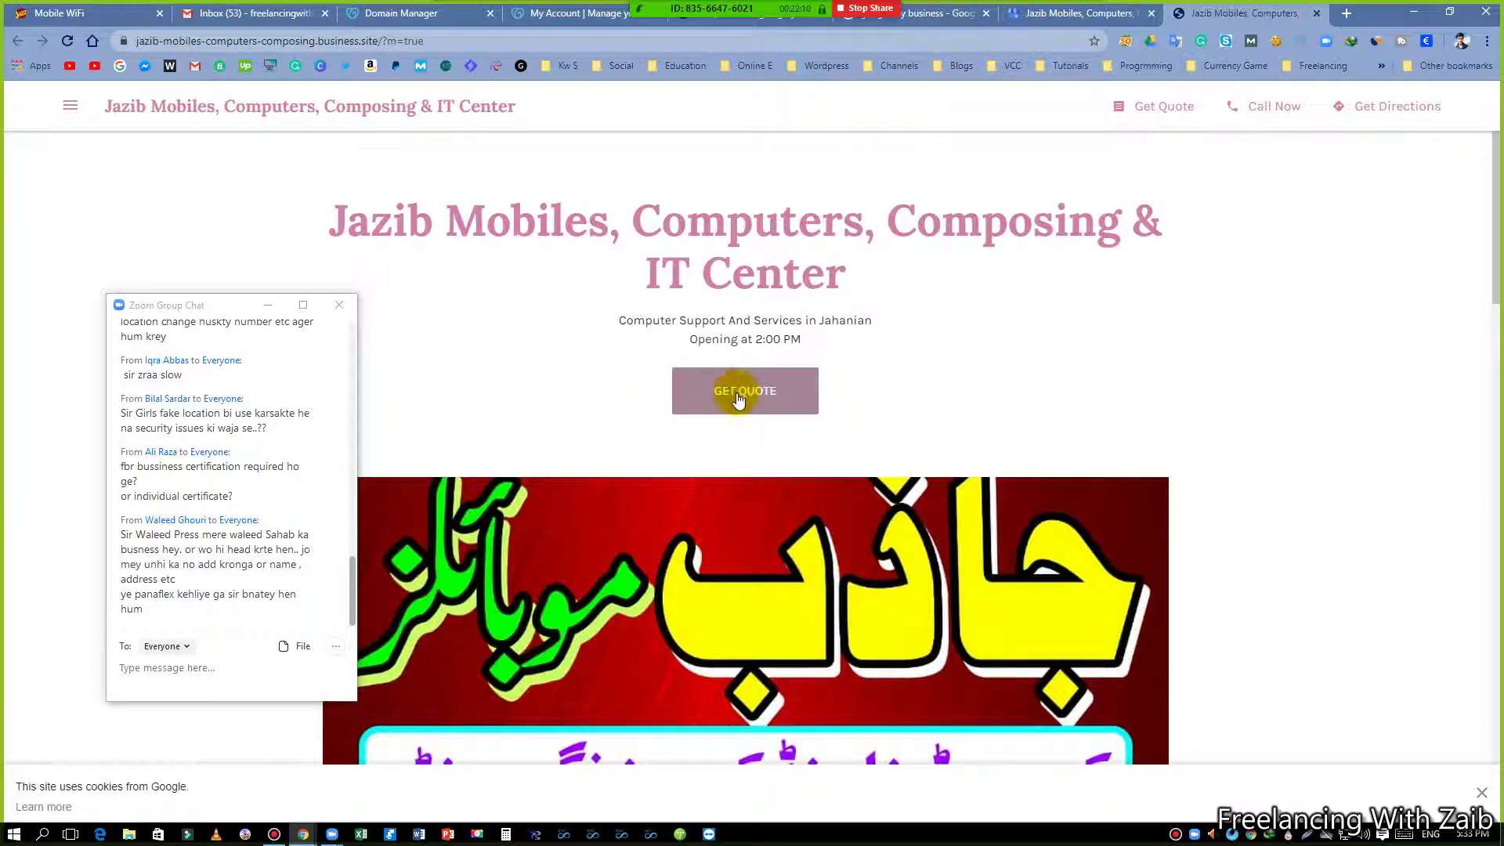
scroll(736, 396, "down", 10)
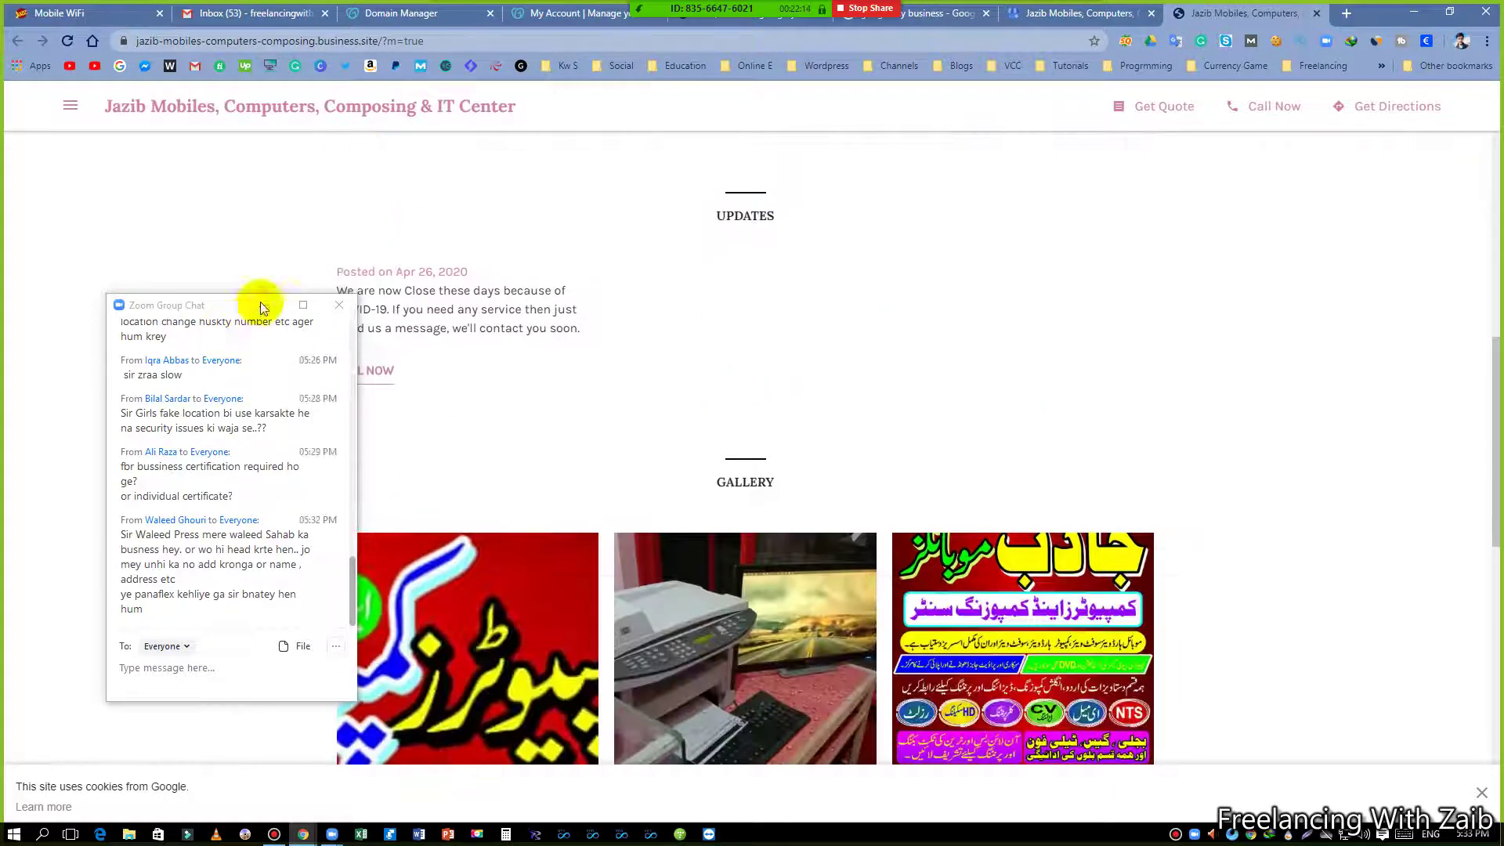
left_click_drag(246, 315, 1359, 240)
scroll(878, 548, "down", 2)
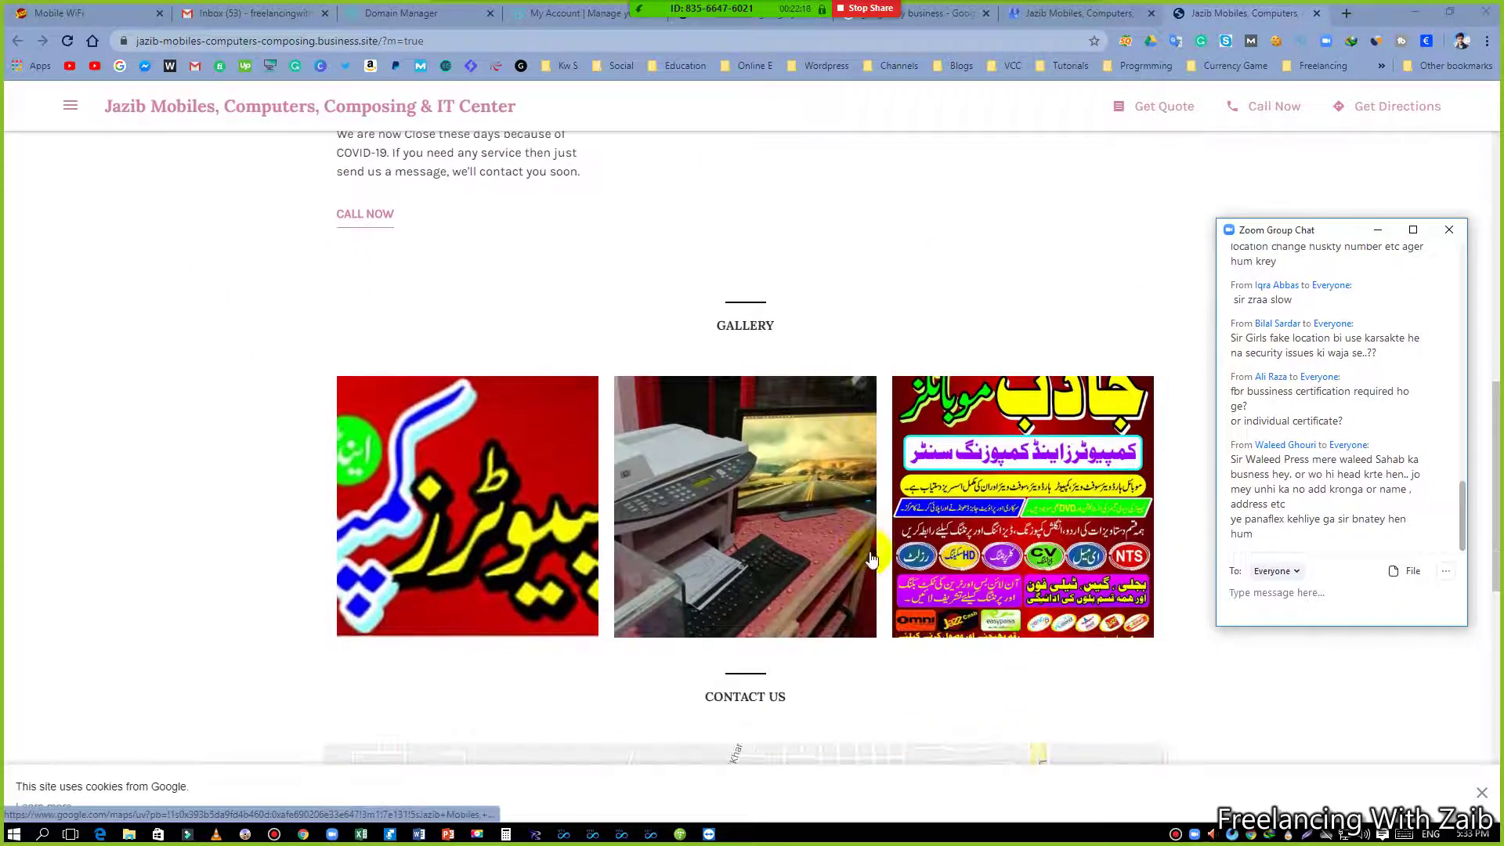
- View the printer photo and the flyer photo from the live gallery, close the first photo's page and return to the website
left_click(844, 579)
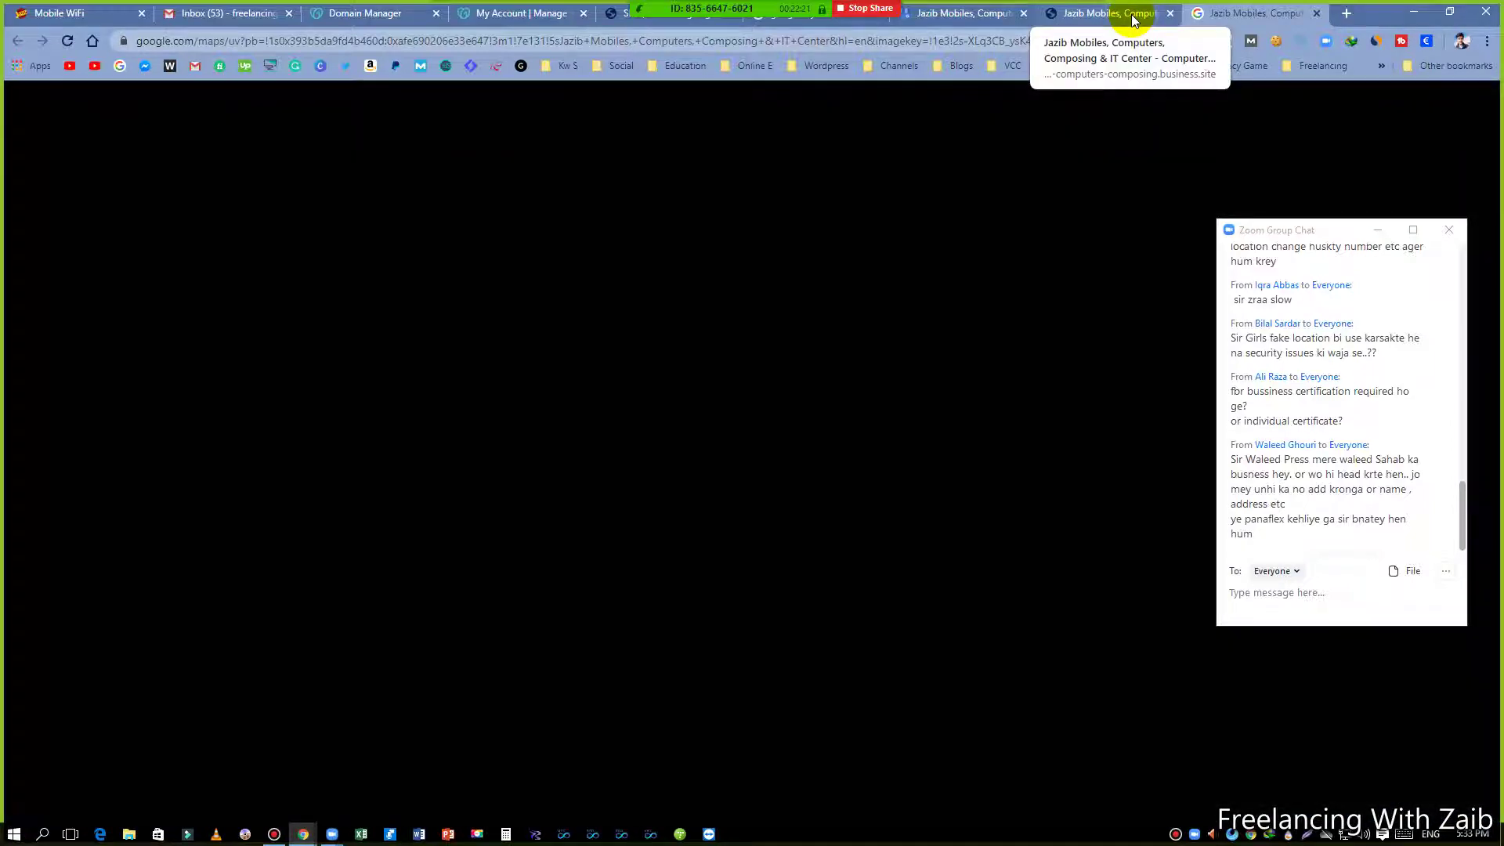
left_click(1132, 16)
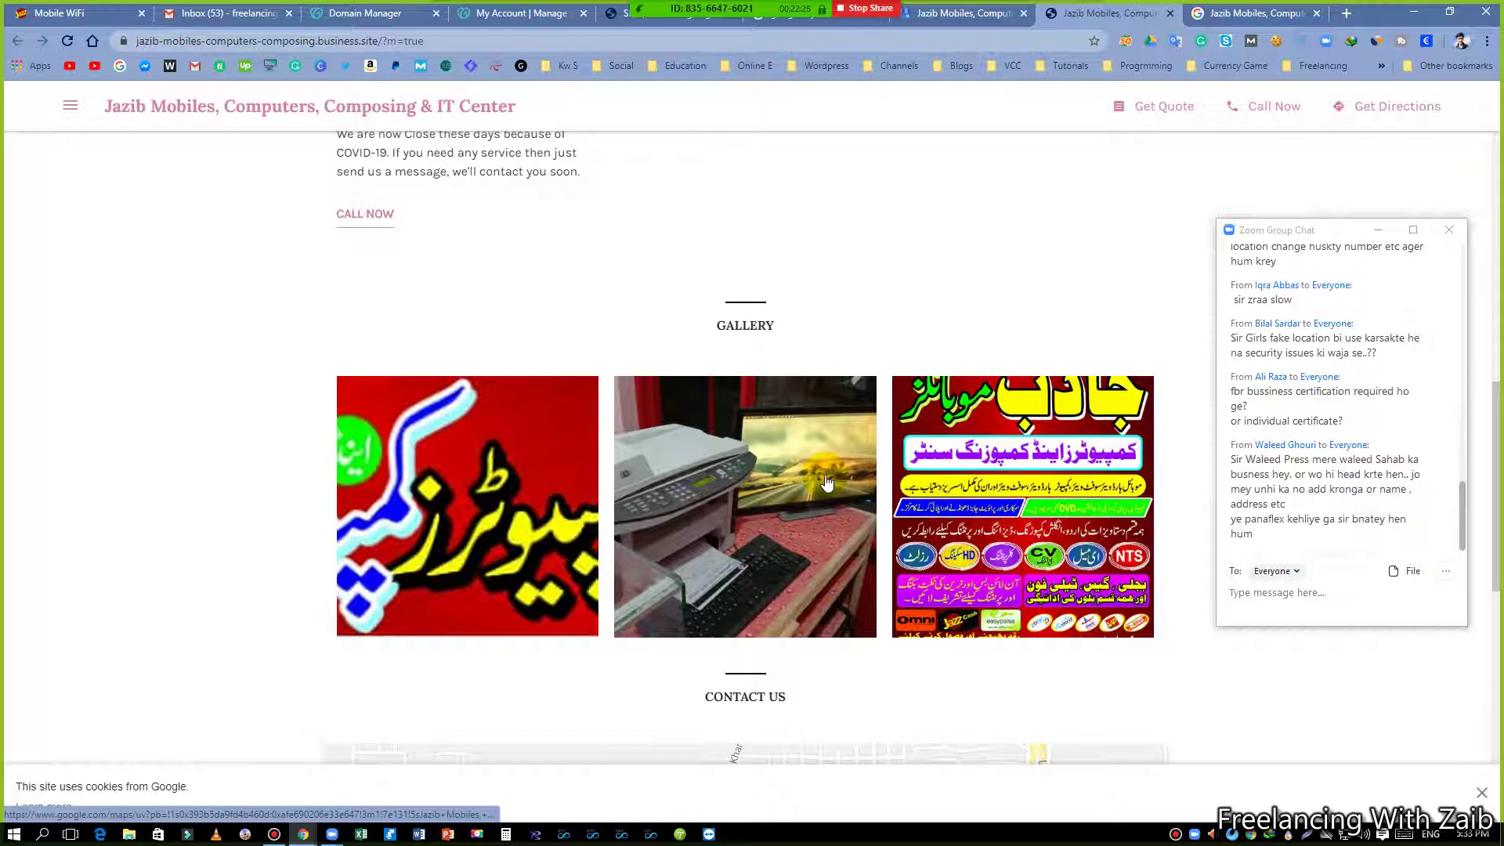
scroll(826, 482, "up", 4)
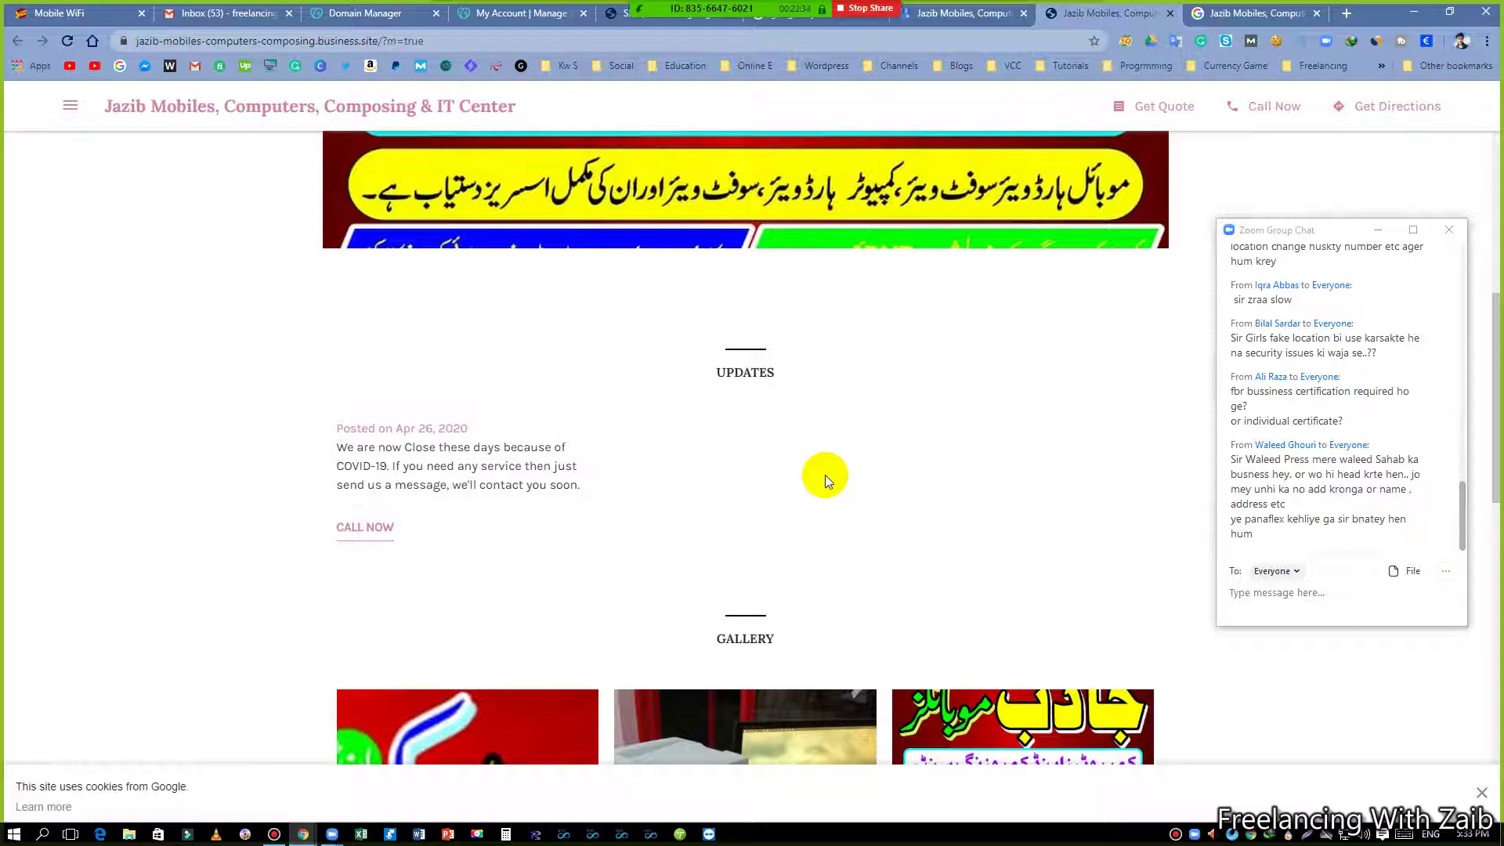
scroll(824, 475, "up", 6)
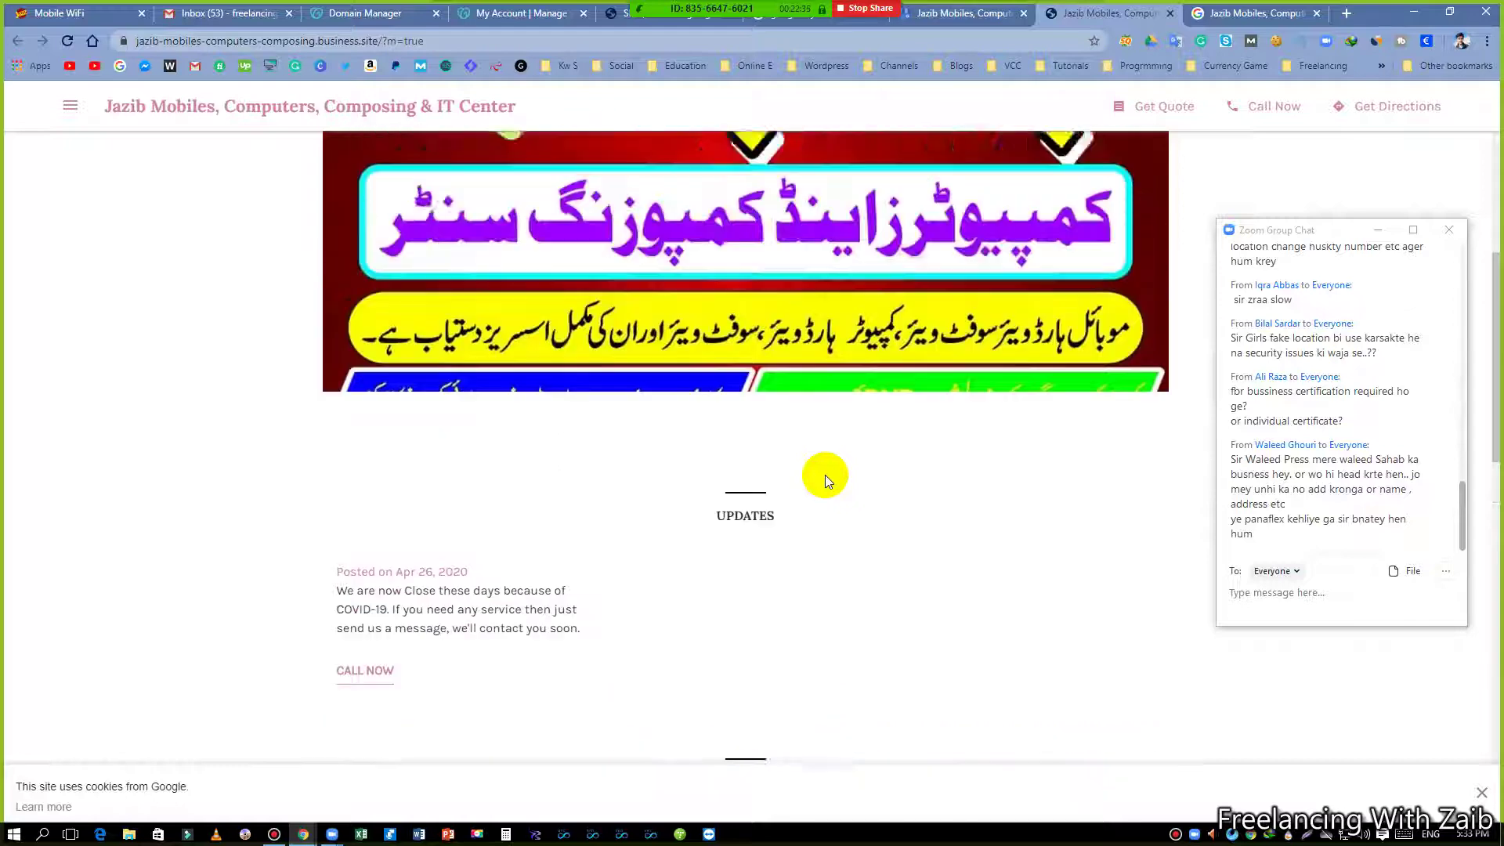
scroll(825, 475, "down", 10)
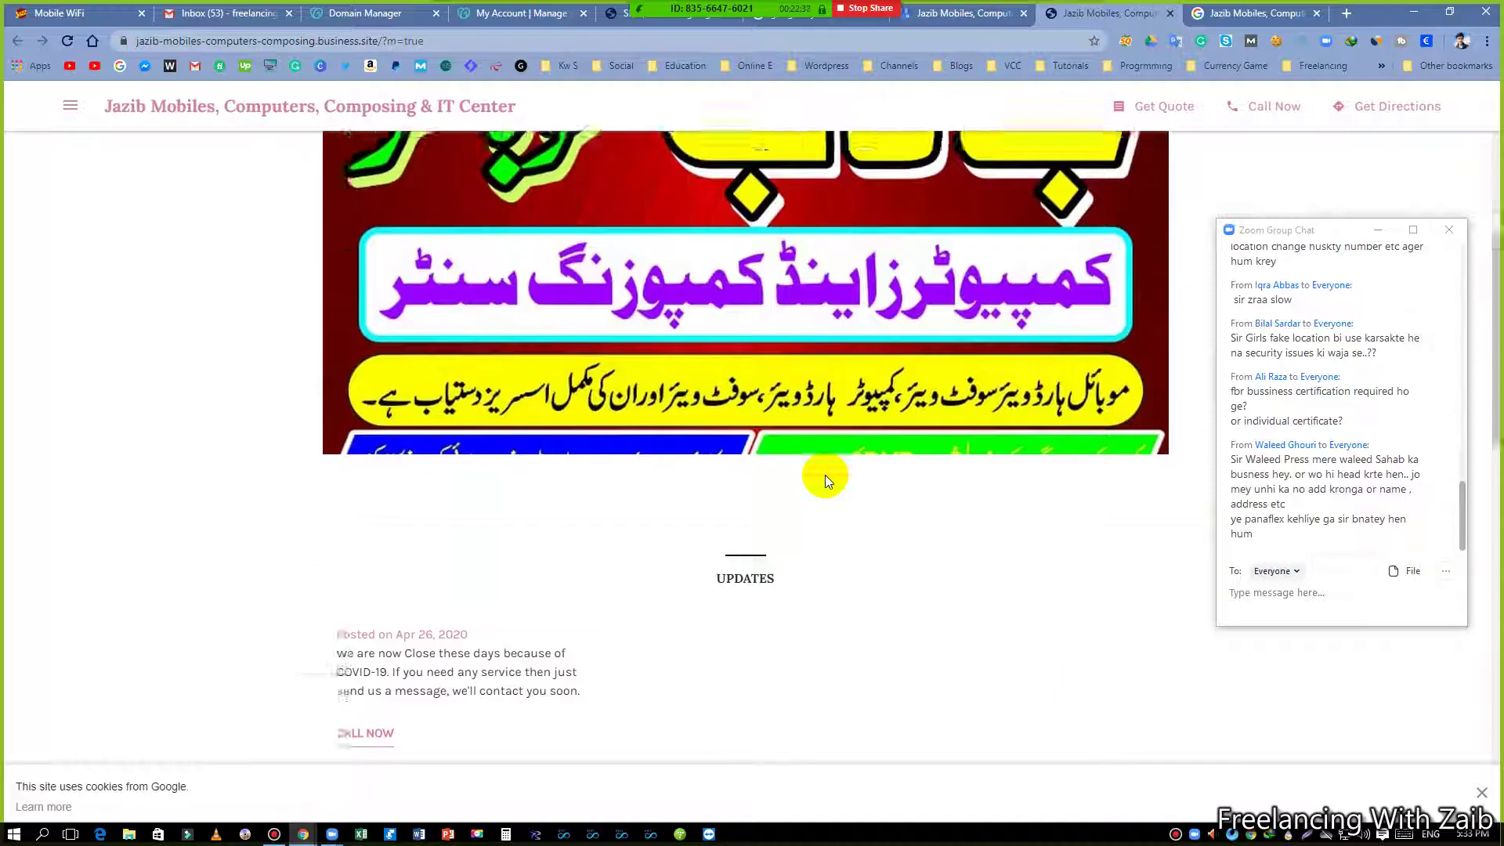
left_click(1079, 473)
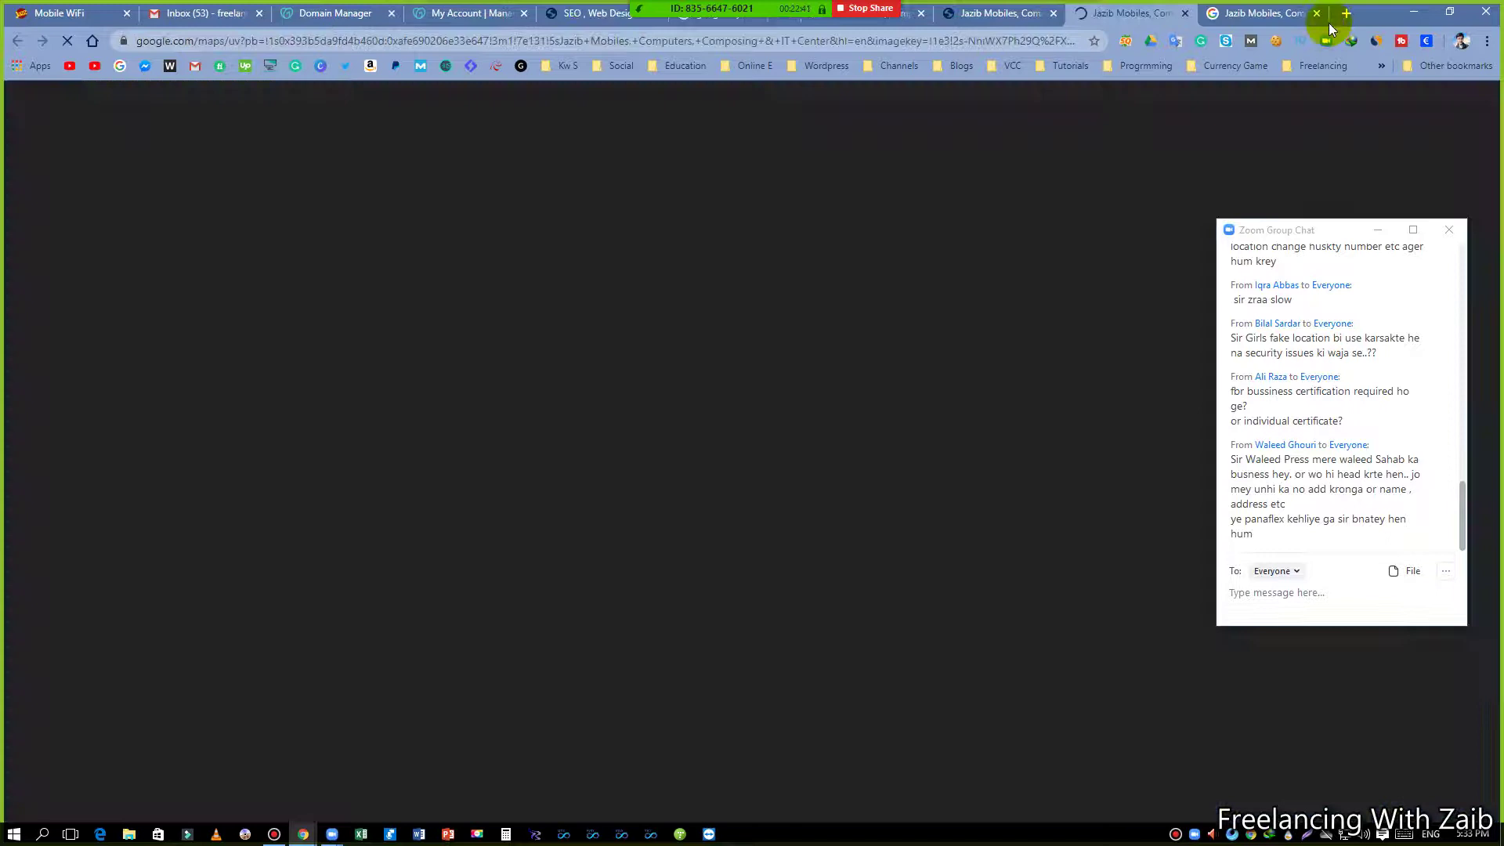
left_click(1316, 13)
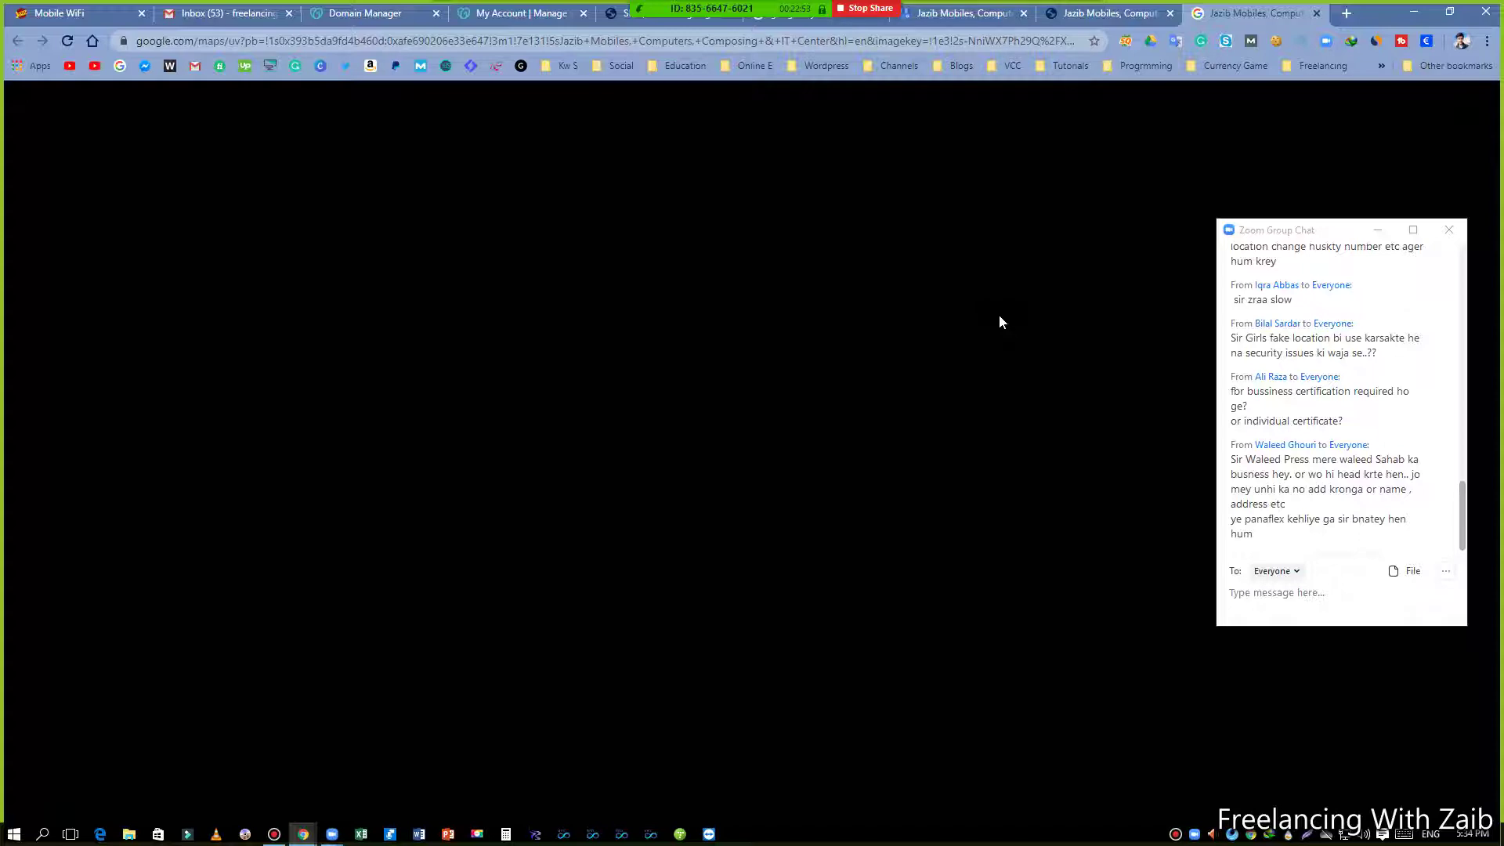
left_click(1111, 13)
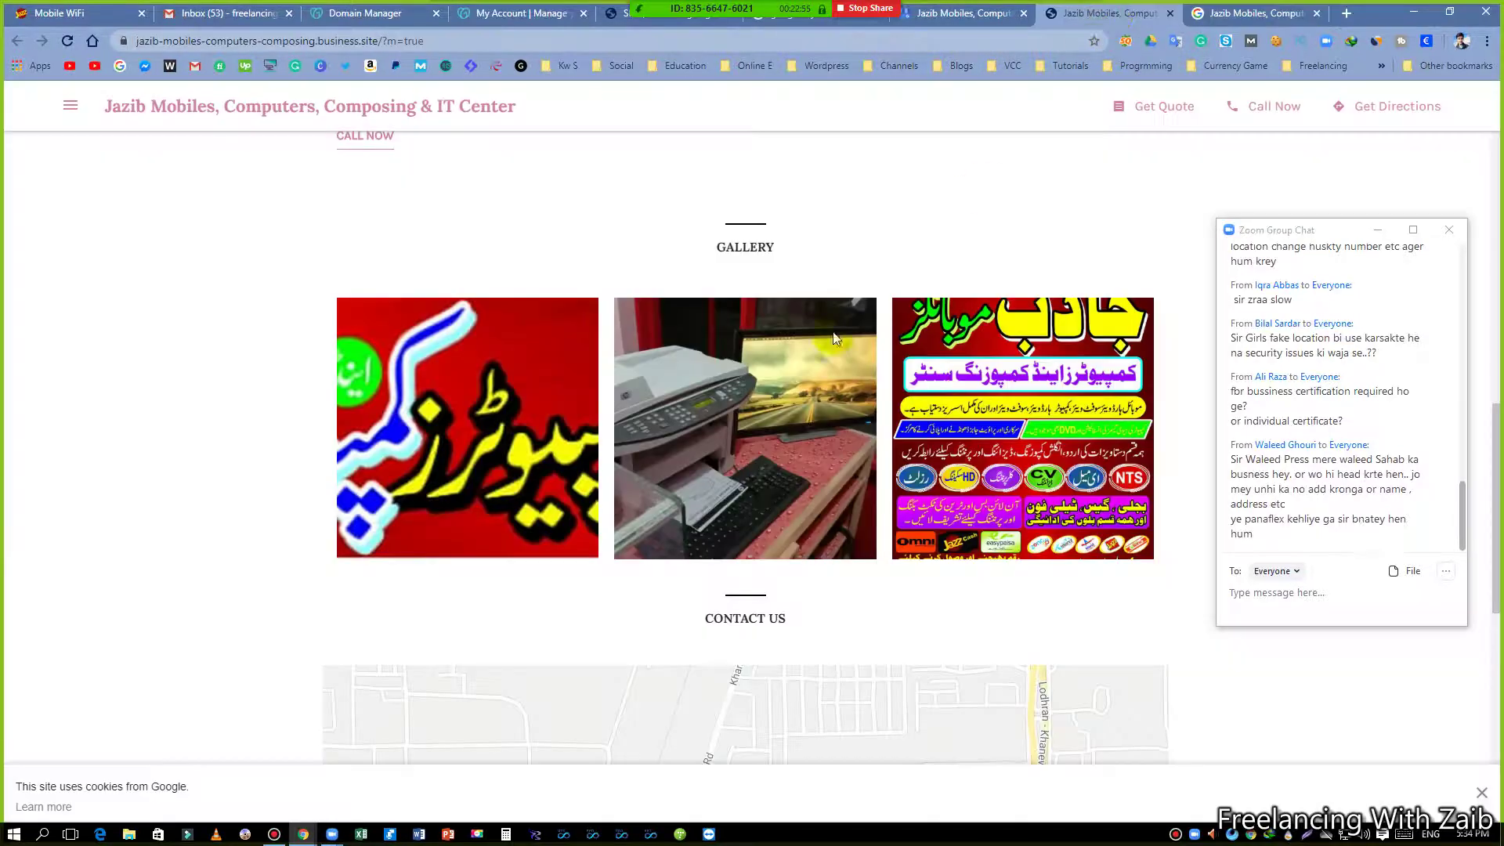
- Check the live website's contact map, address and business hours, and return to the Google My Business website builder
scroll(583, 525, "down", 5)
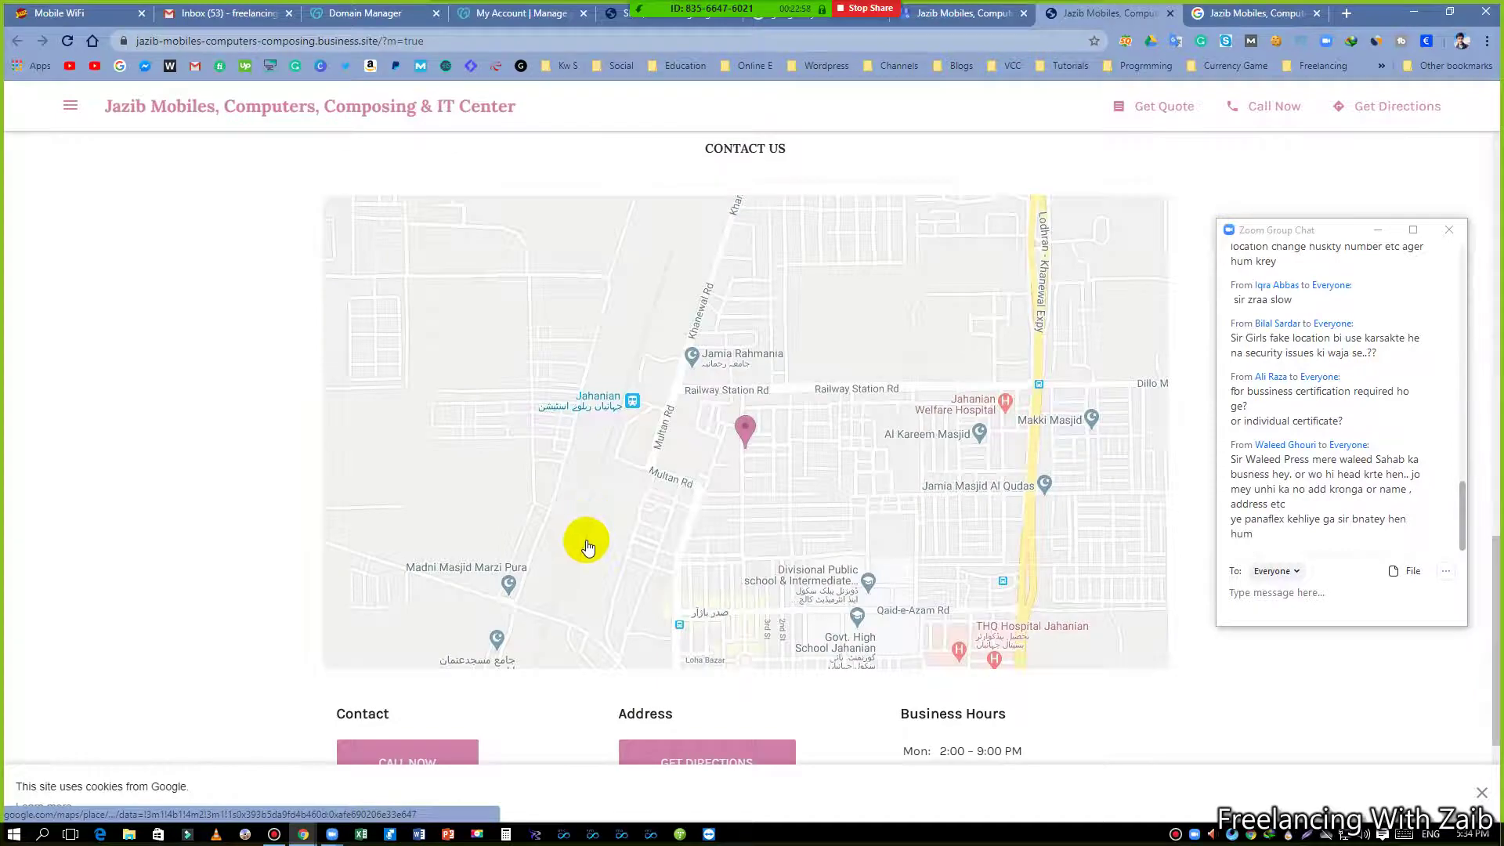
scroll(584, 525, "down", 3)
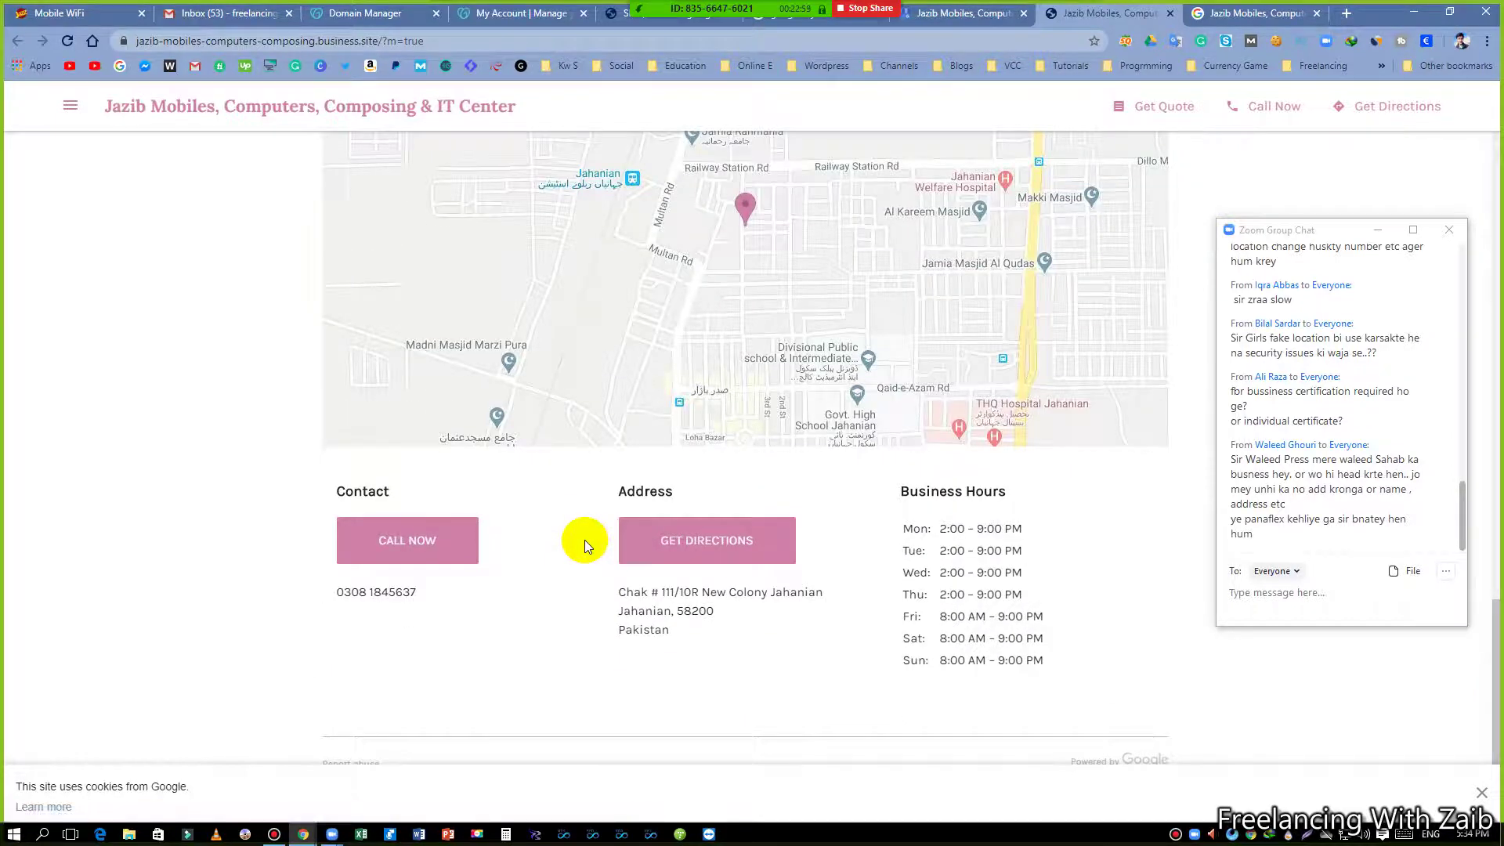
scroll(584, 538, "up", 15)
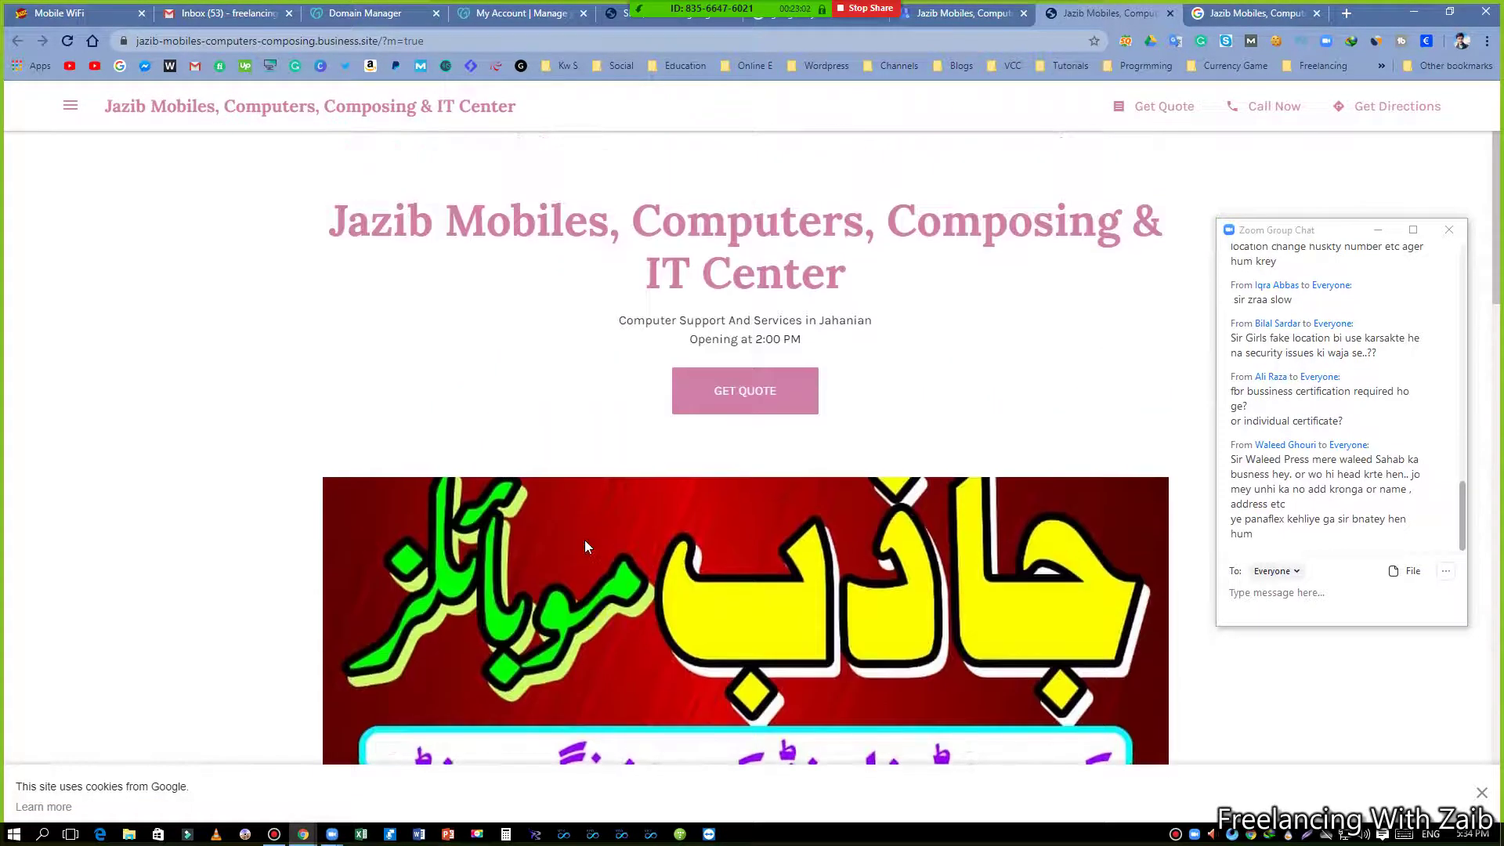
left_click(959, 14)
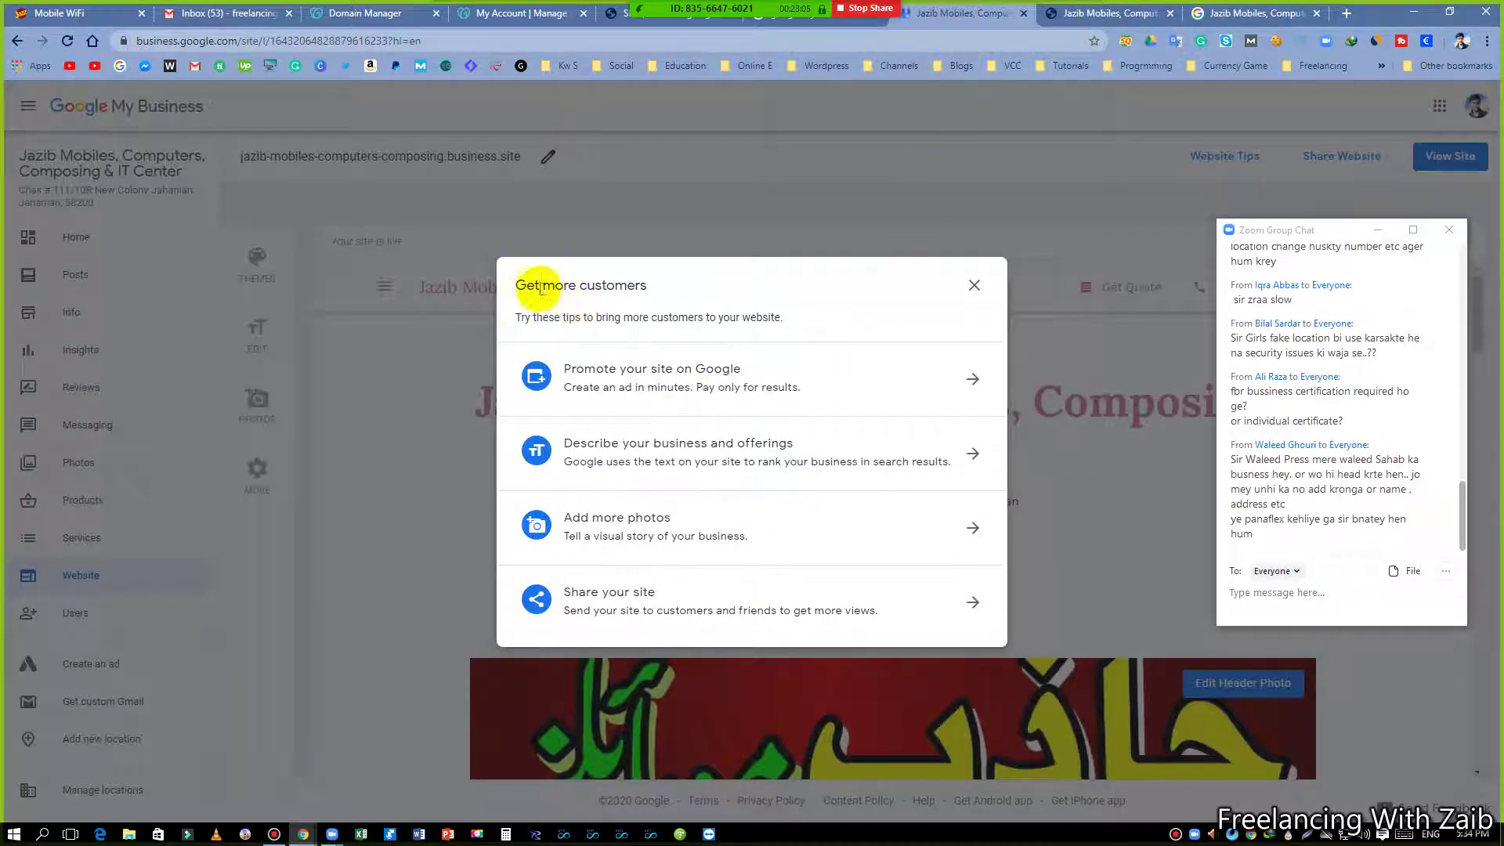
- Dismiss the Get more customers tips and check the header photo in the website preview
left_click_drag(517, 287, 649, 288)
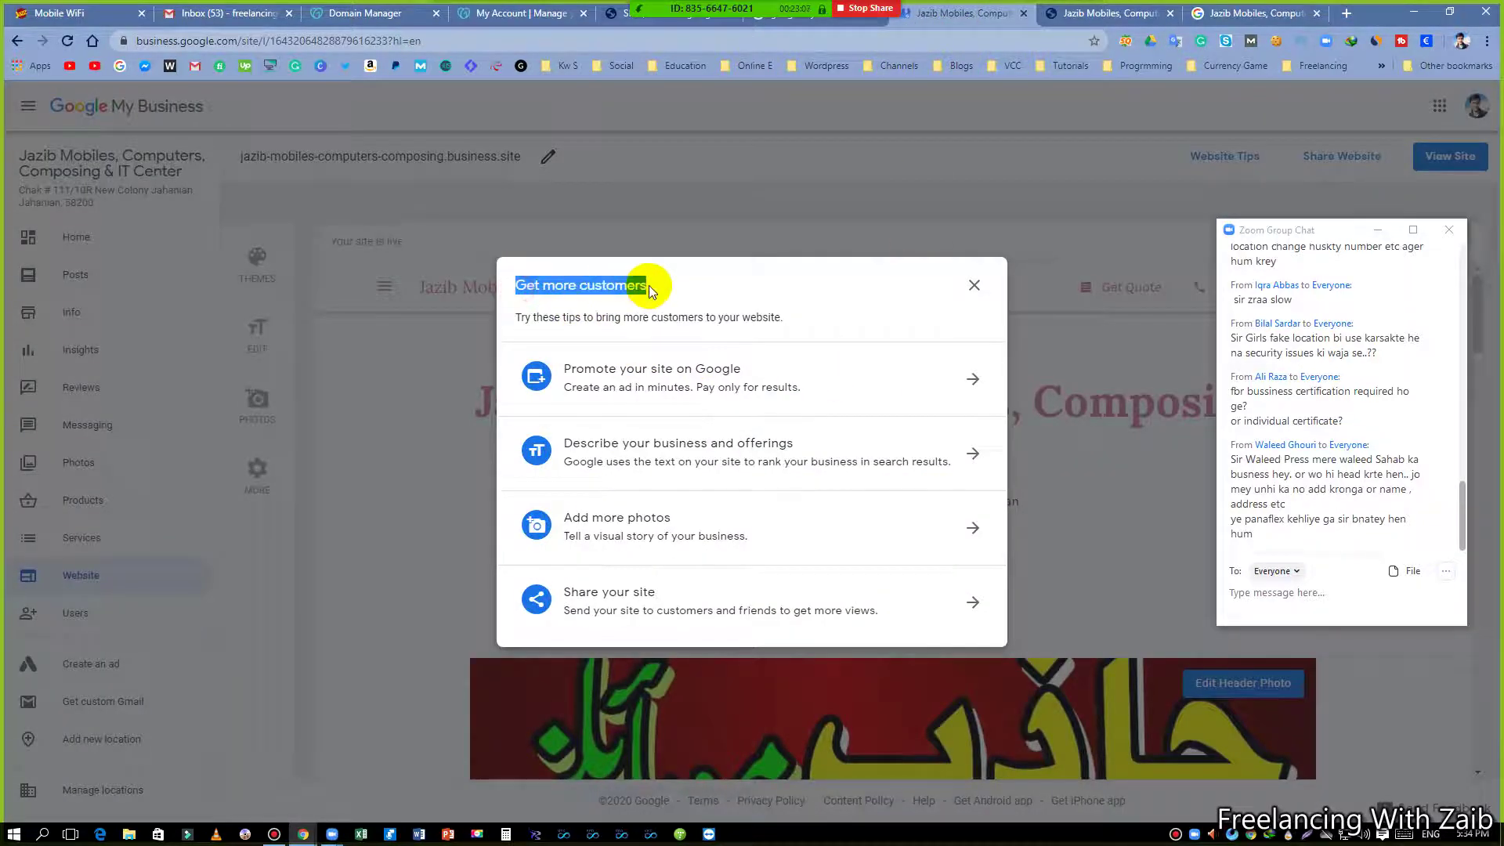
left_click(649, 285)
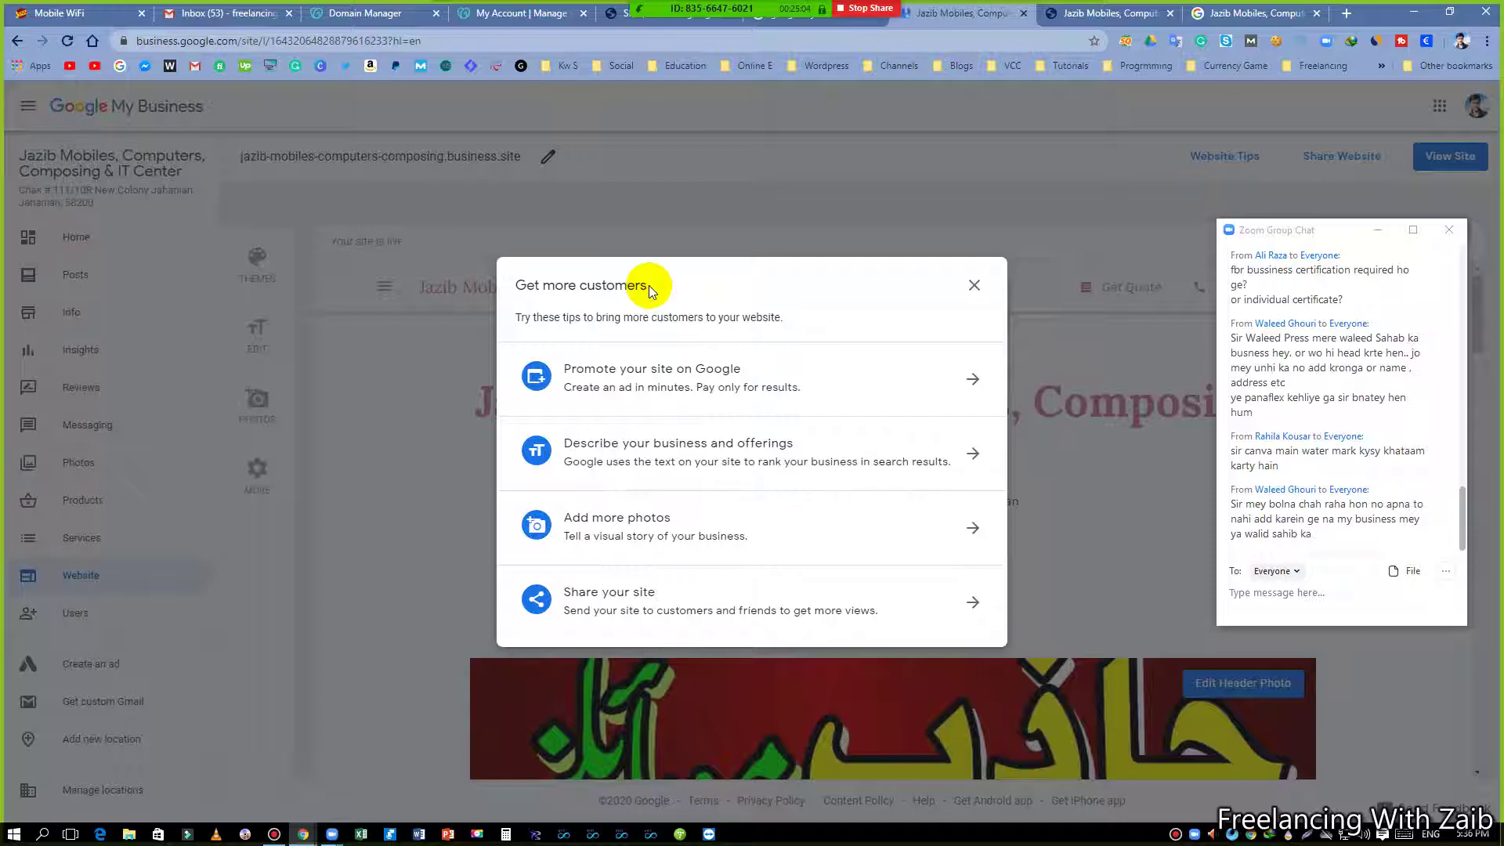
left_click(972, 285)
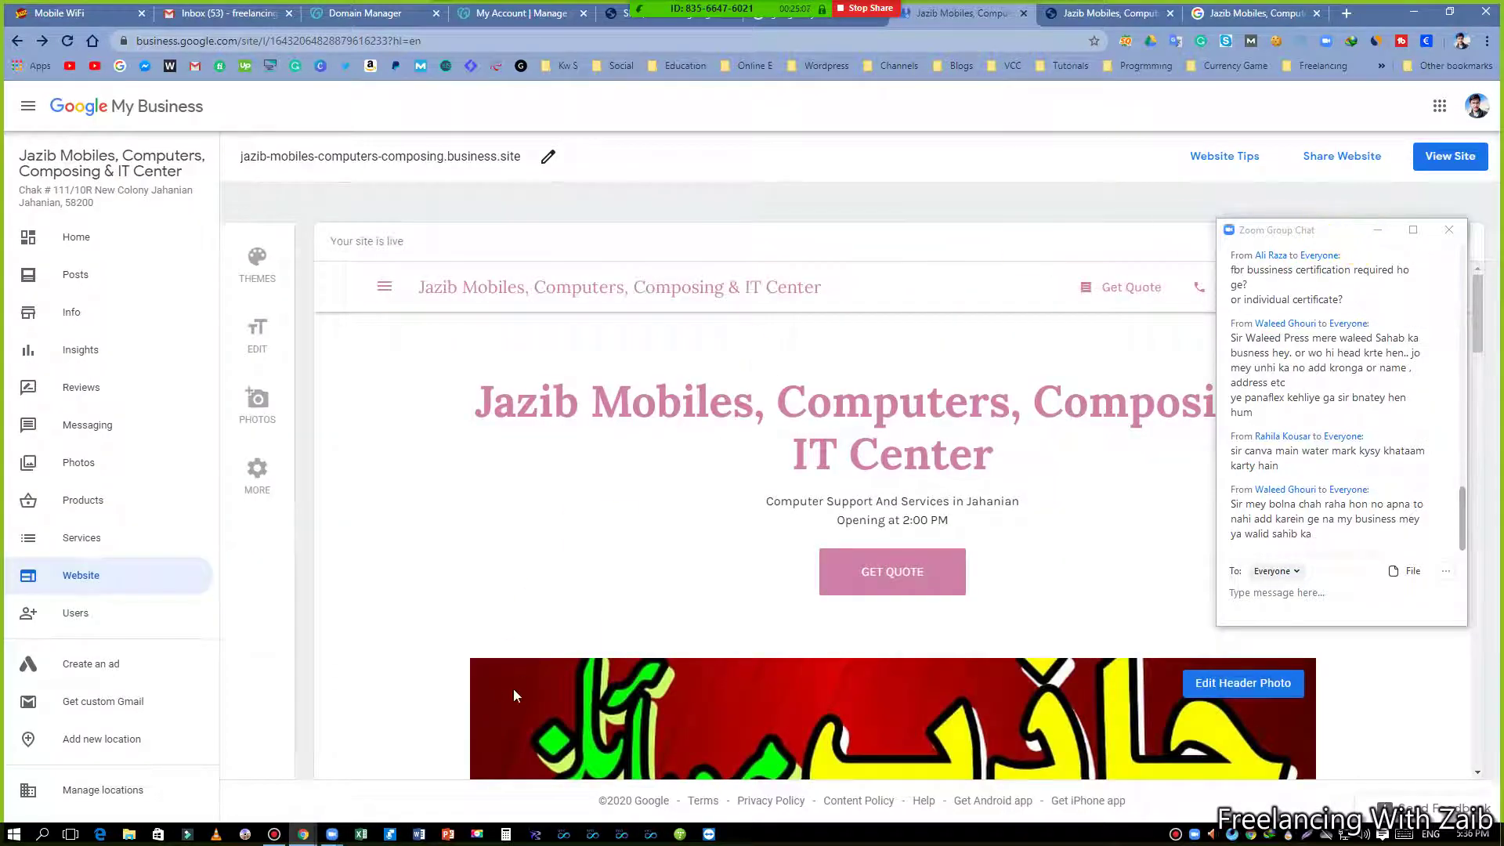
scroll(564, 657, "down", 10)
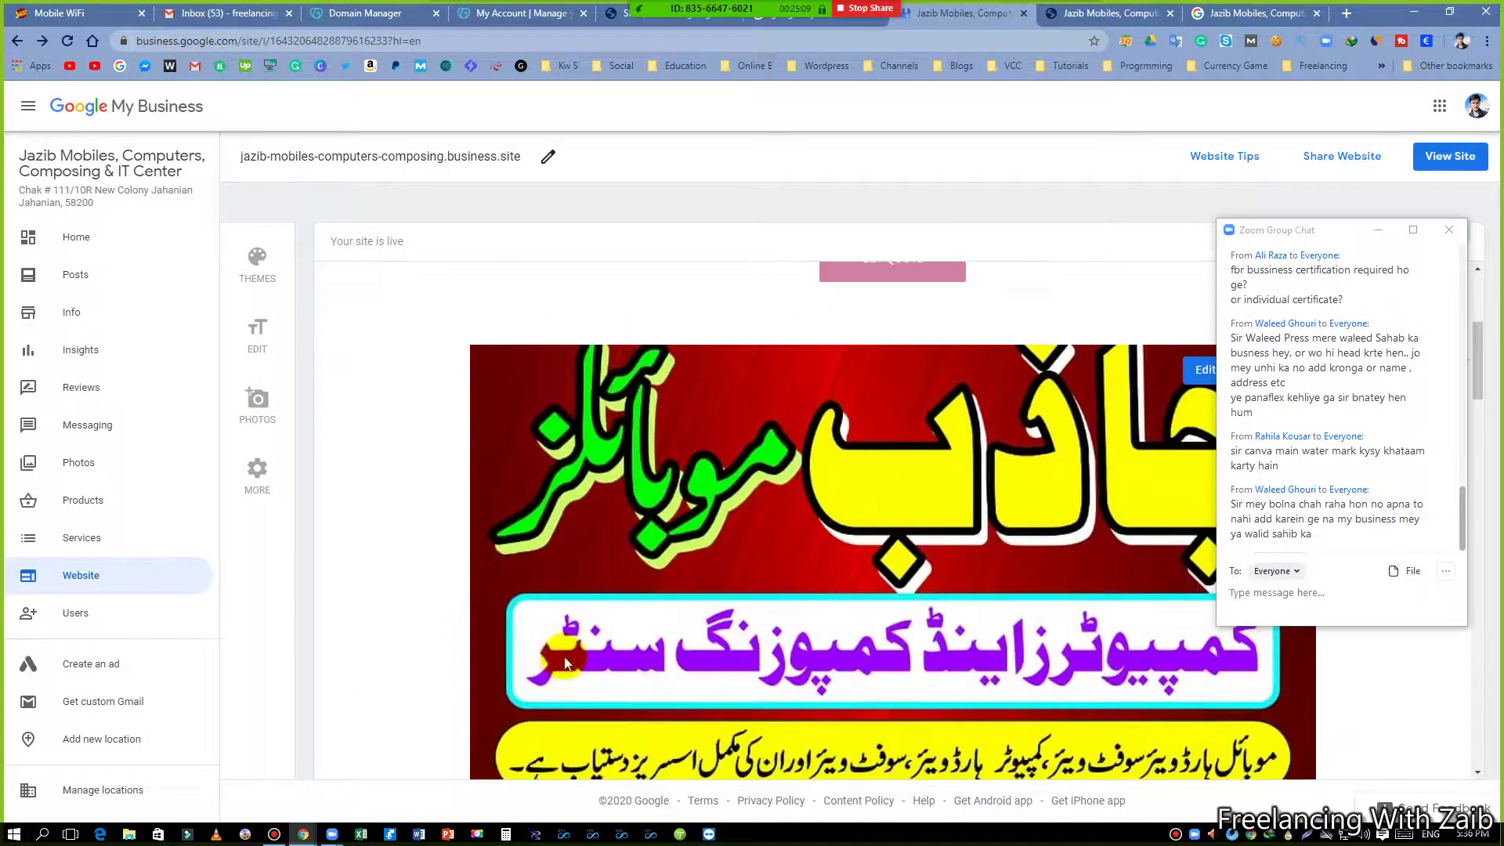
scroll(568, 662, "up", 10)
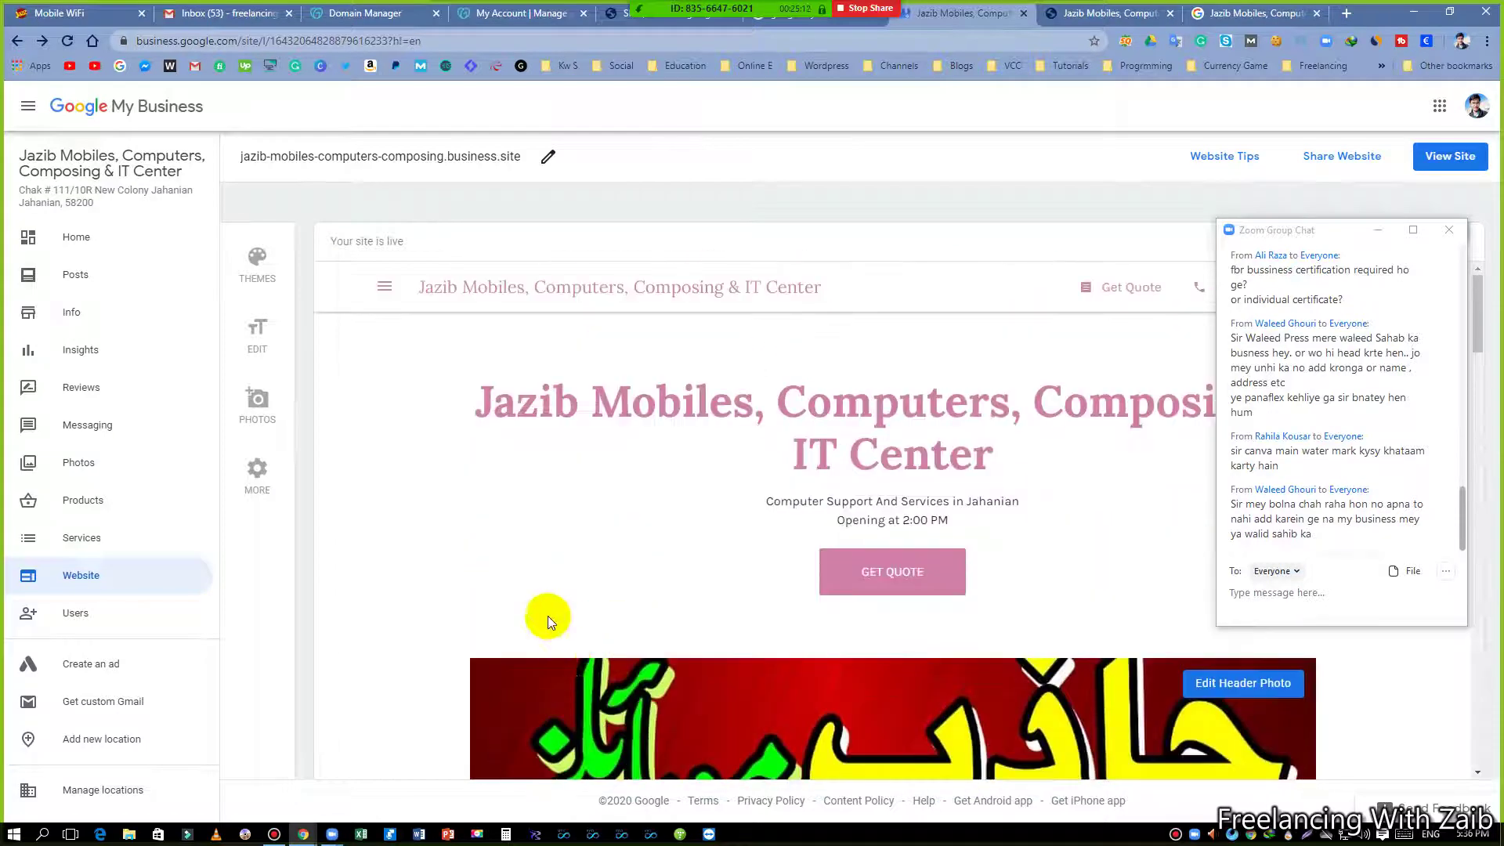
left_click(275, 835)
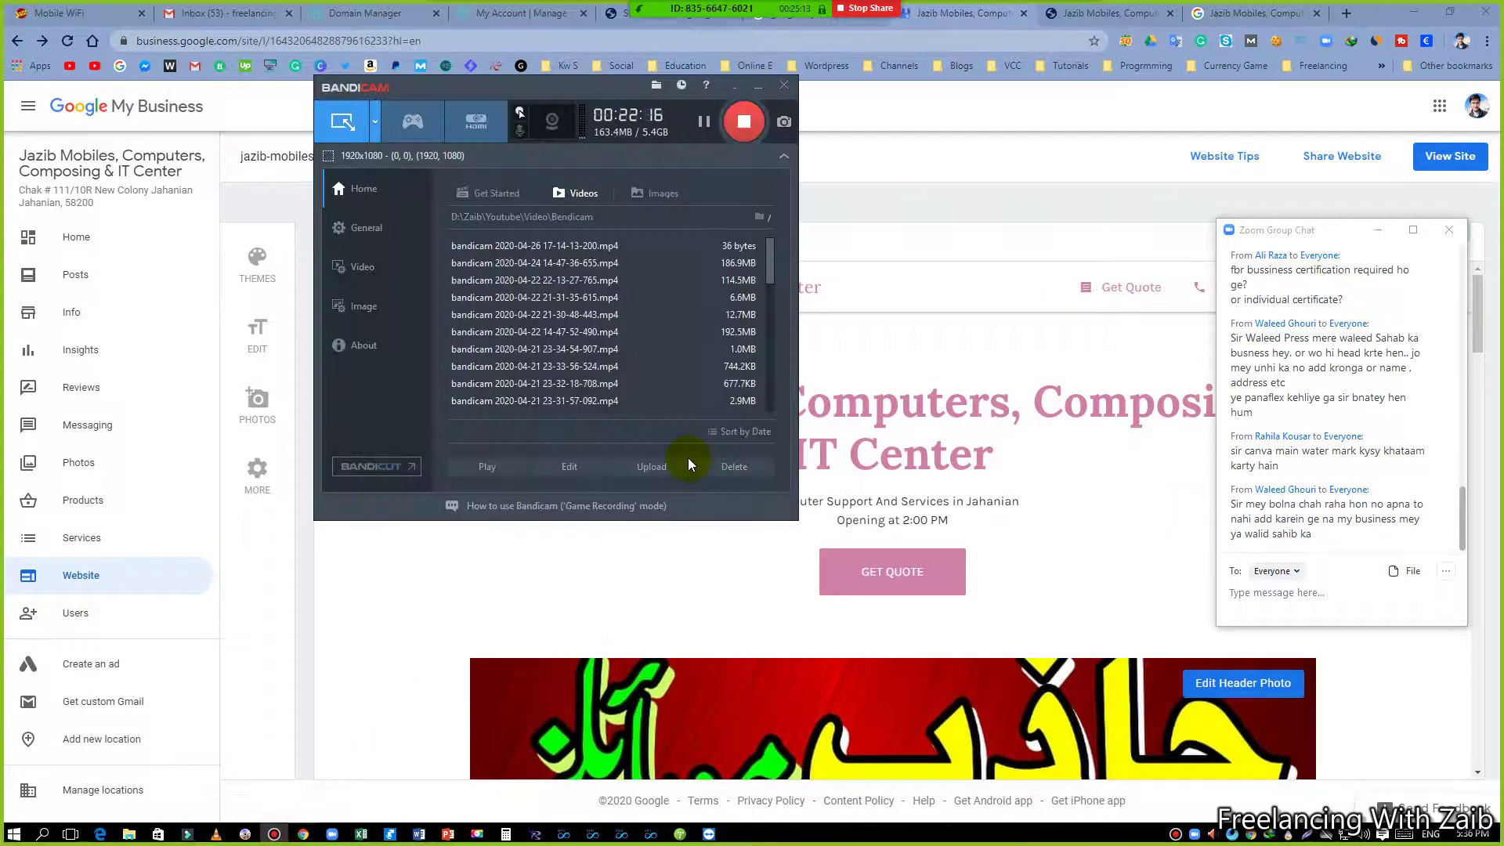